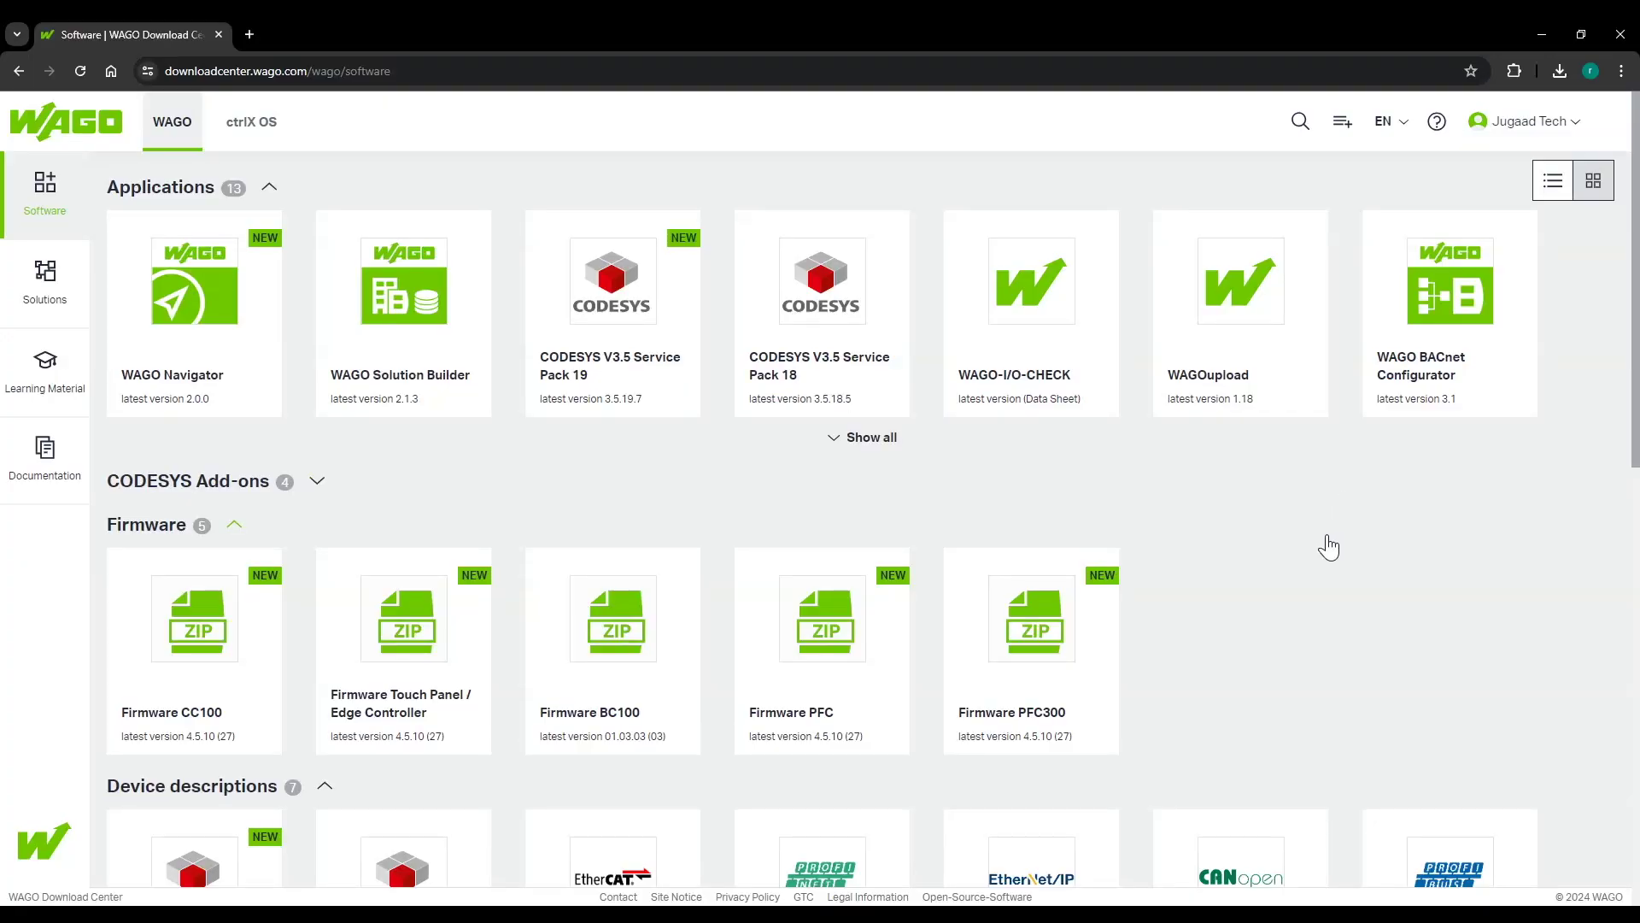
# View the WAGOupload page, then open Firmware CC100 and read its WAGOupload update notes.
pyautogui.click(1227, 370)
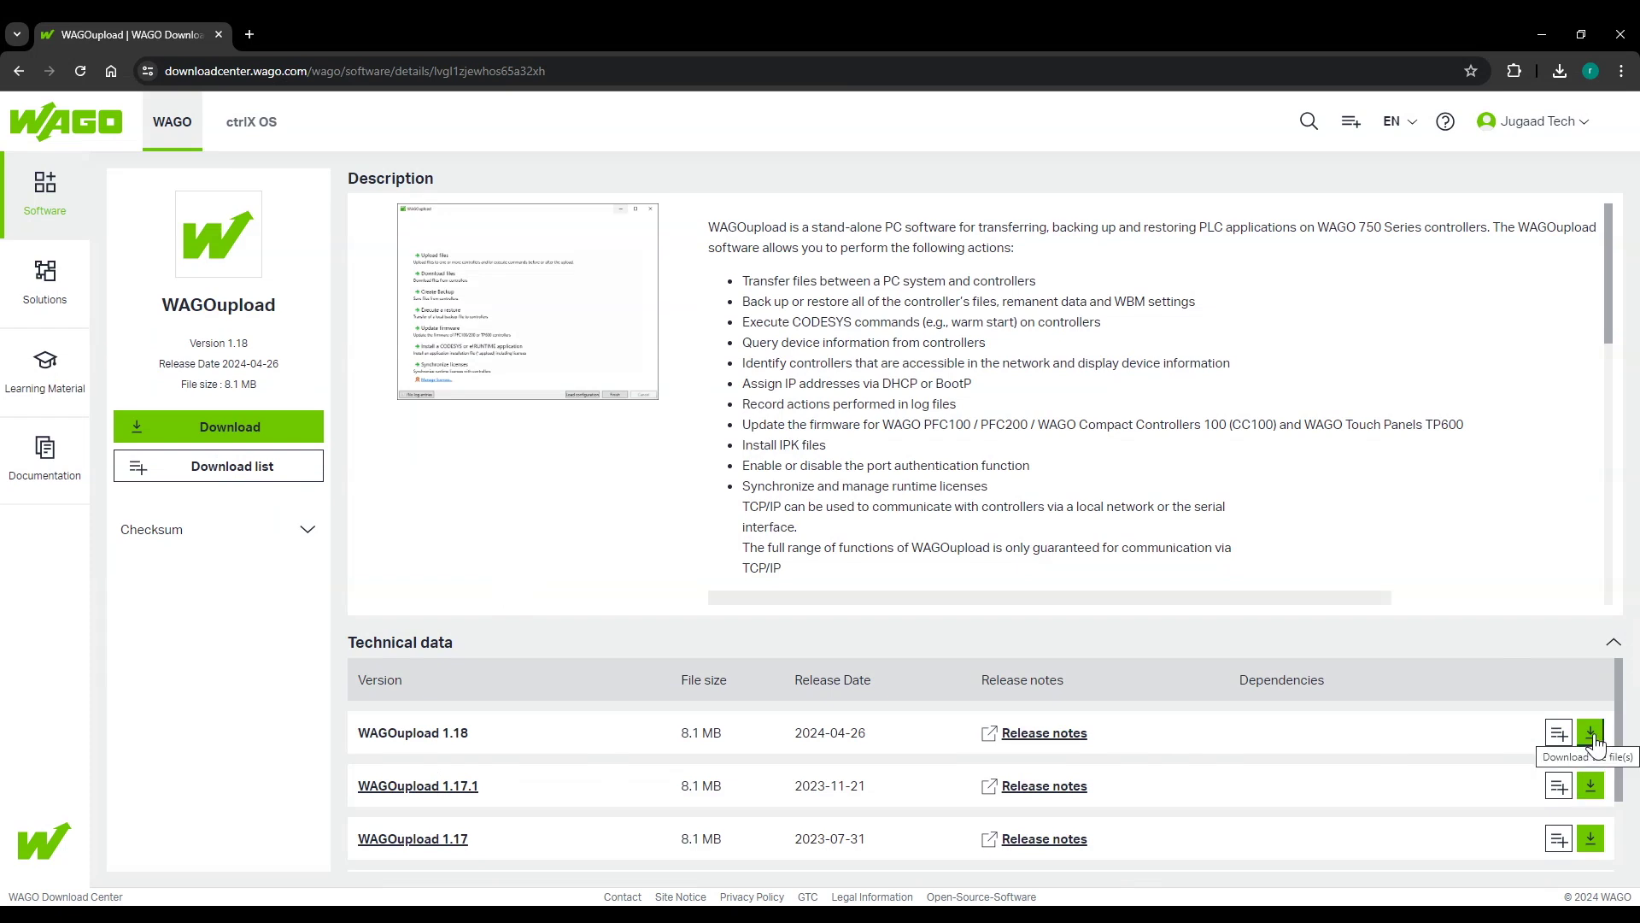
pyautogui.click(44, 183)
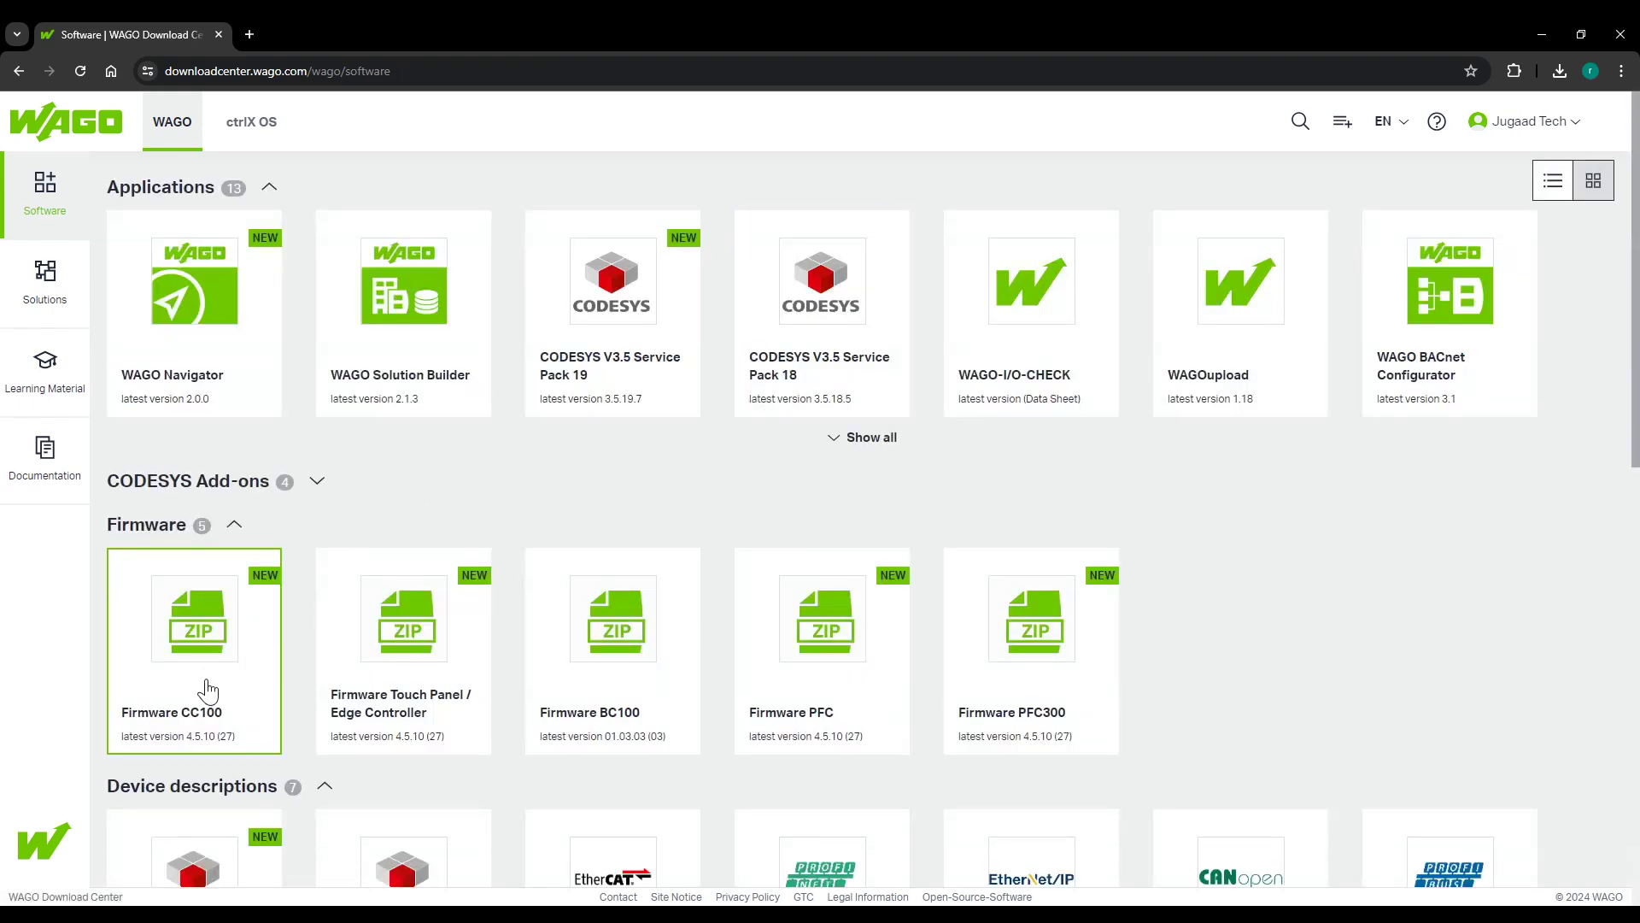
pyautogui.click(200, 689)
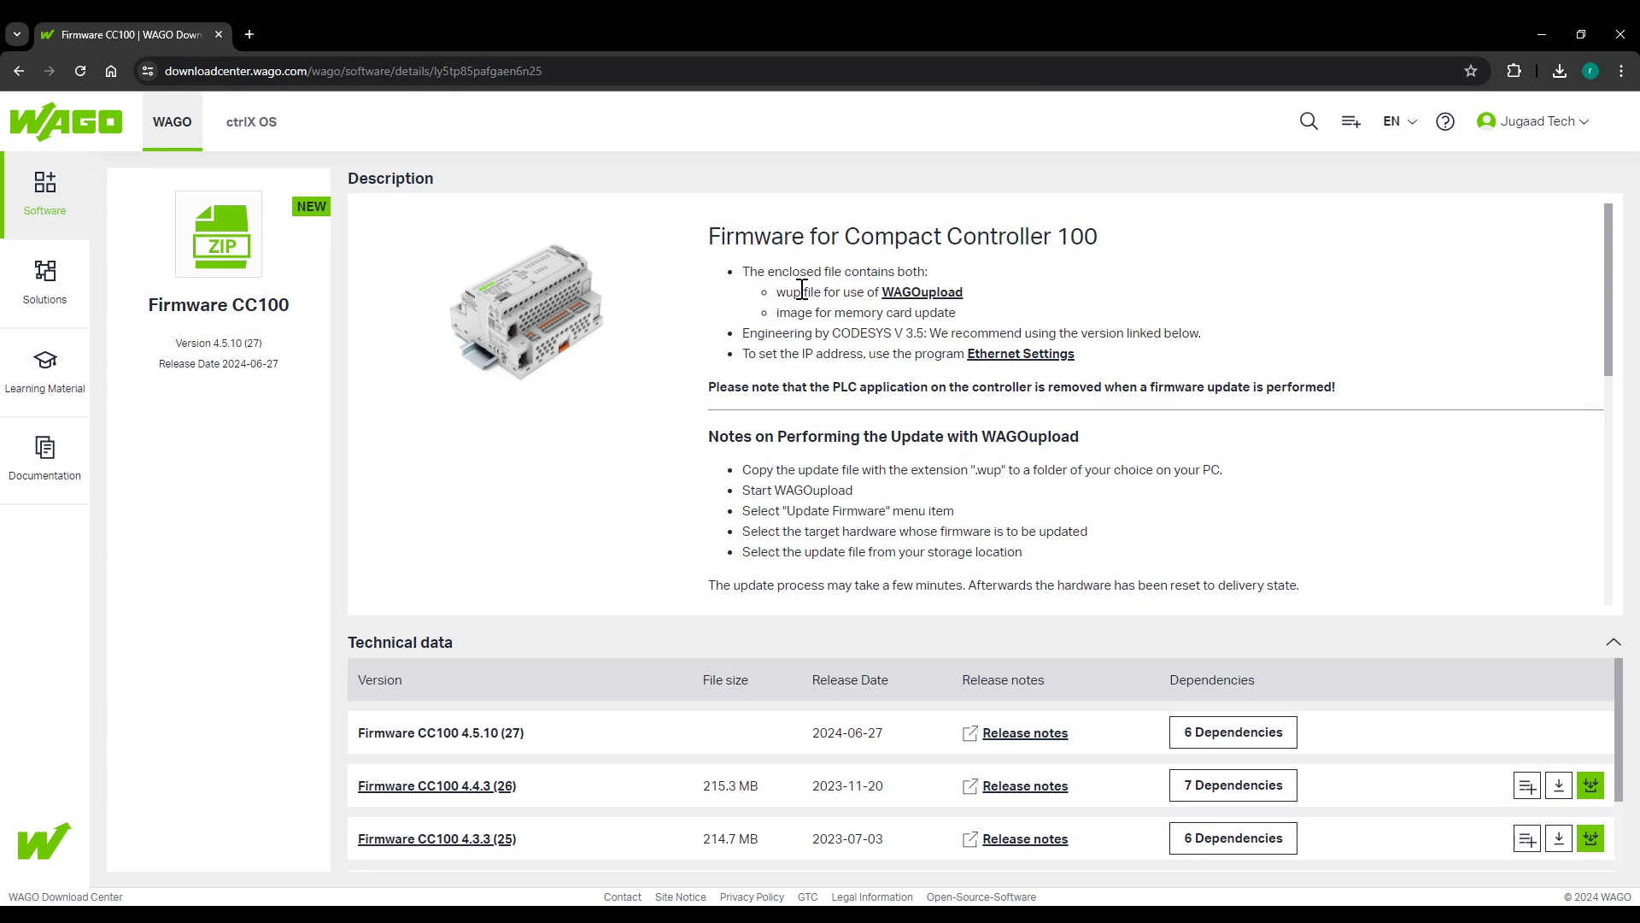
pyautogui.scroll(-1, 1060, 510)
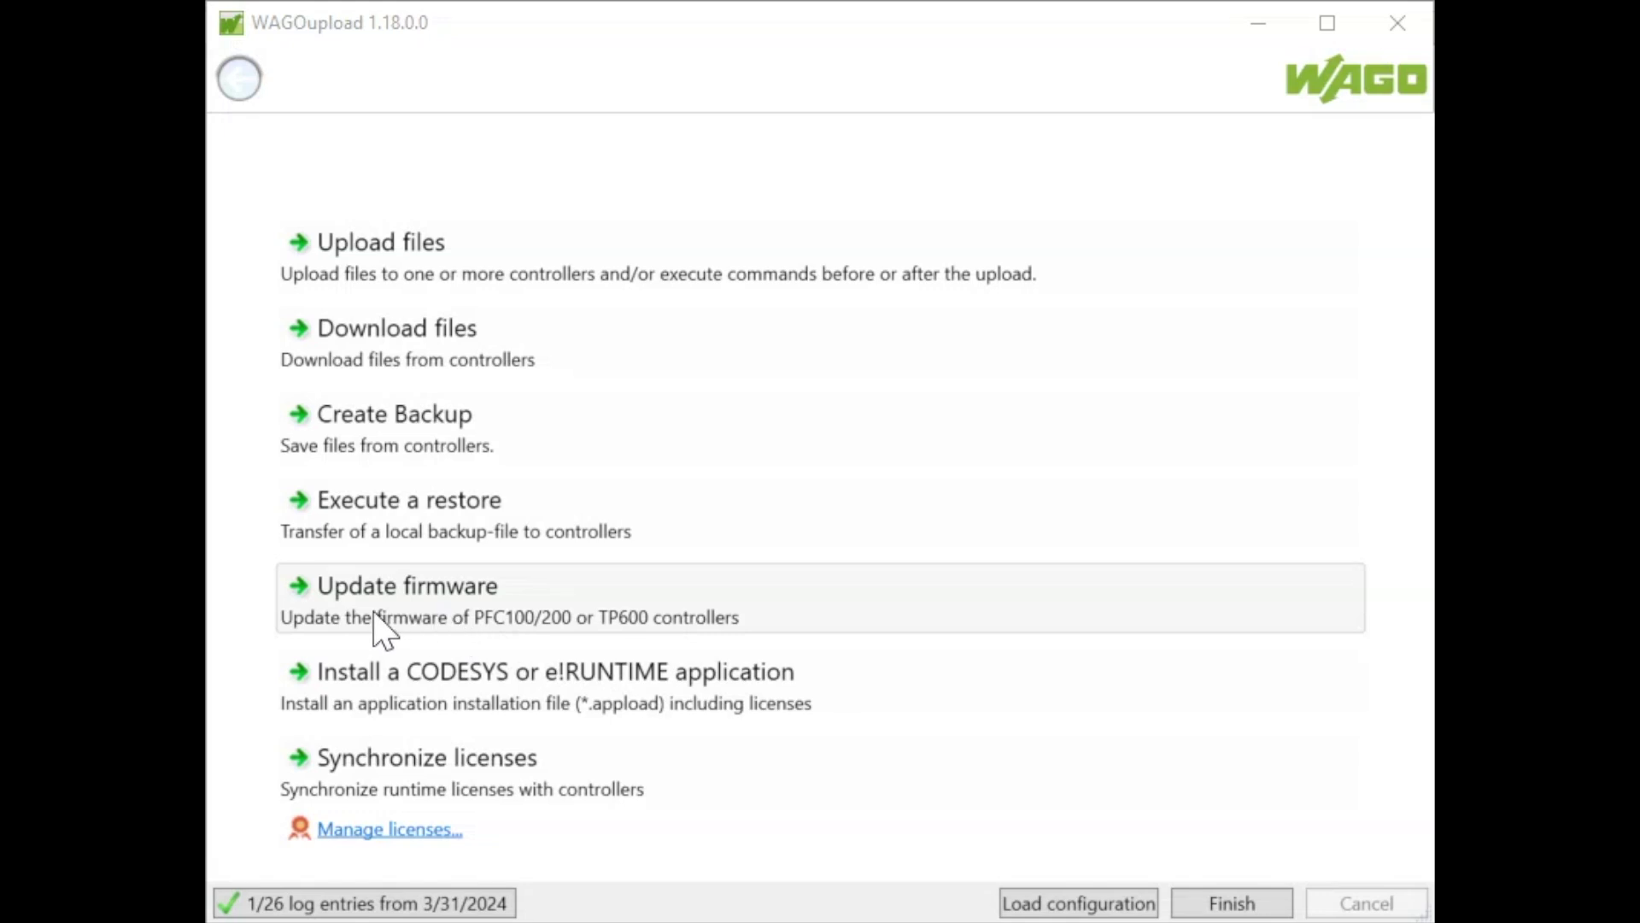
# Begin a firmware update for Ready controller 0751-9401 with Keep PLC application left on.
pyautogui.click(544, 612)
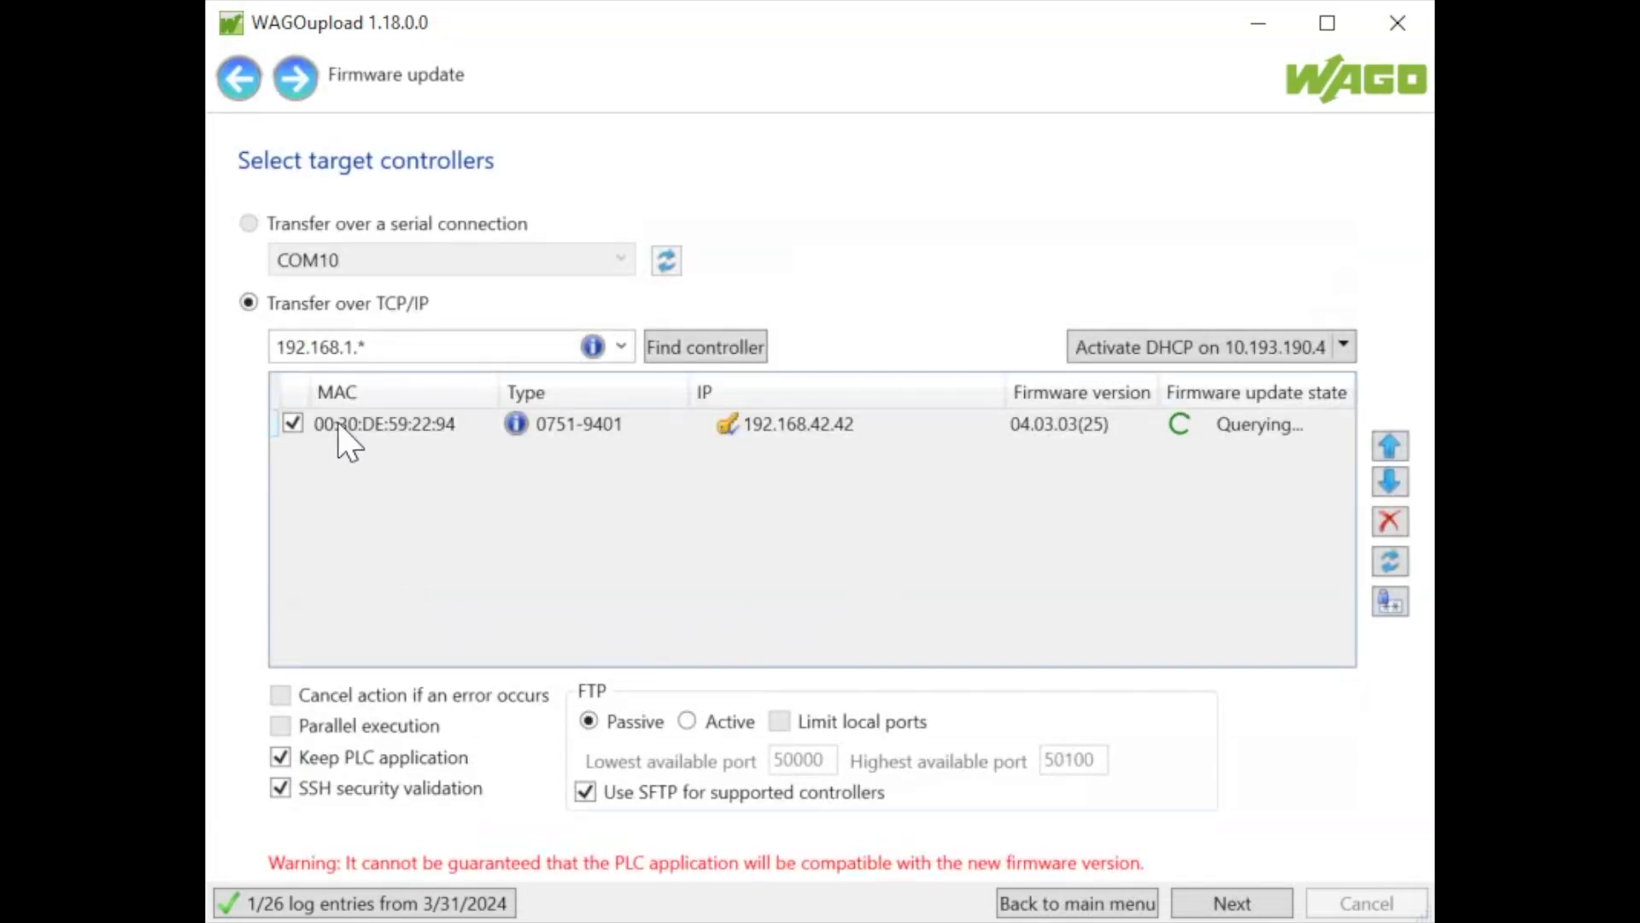
pyautogui.doubleClick(376, 347)
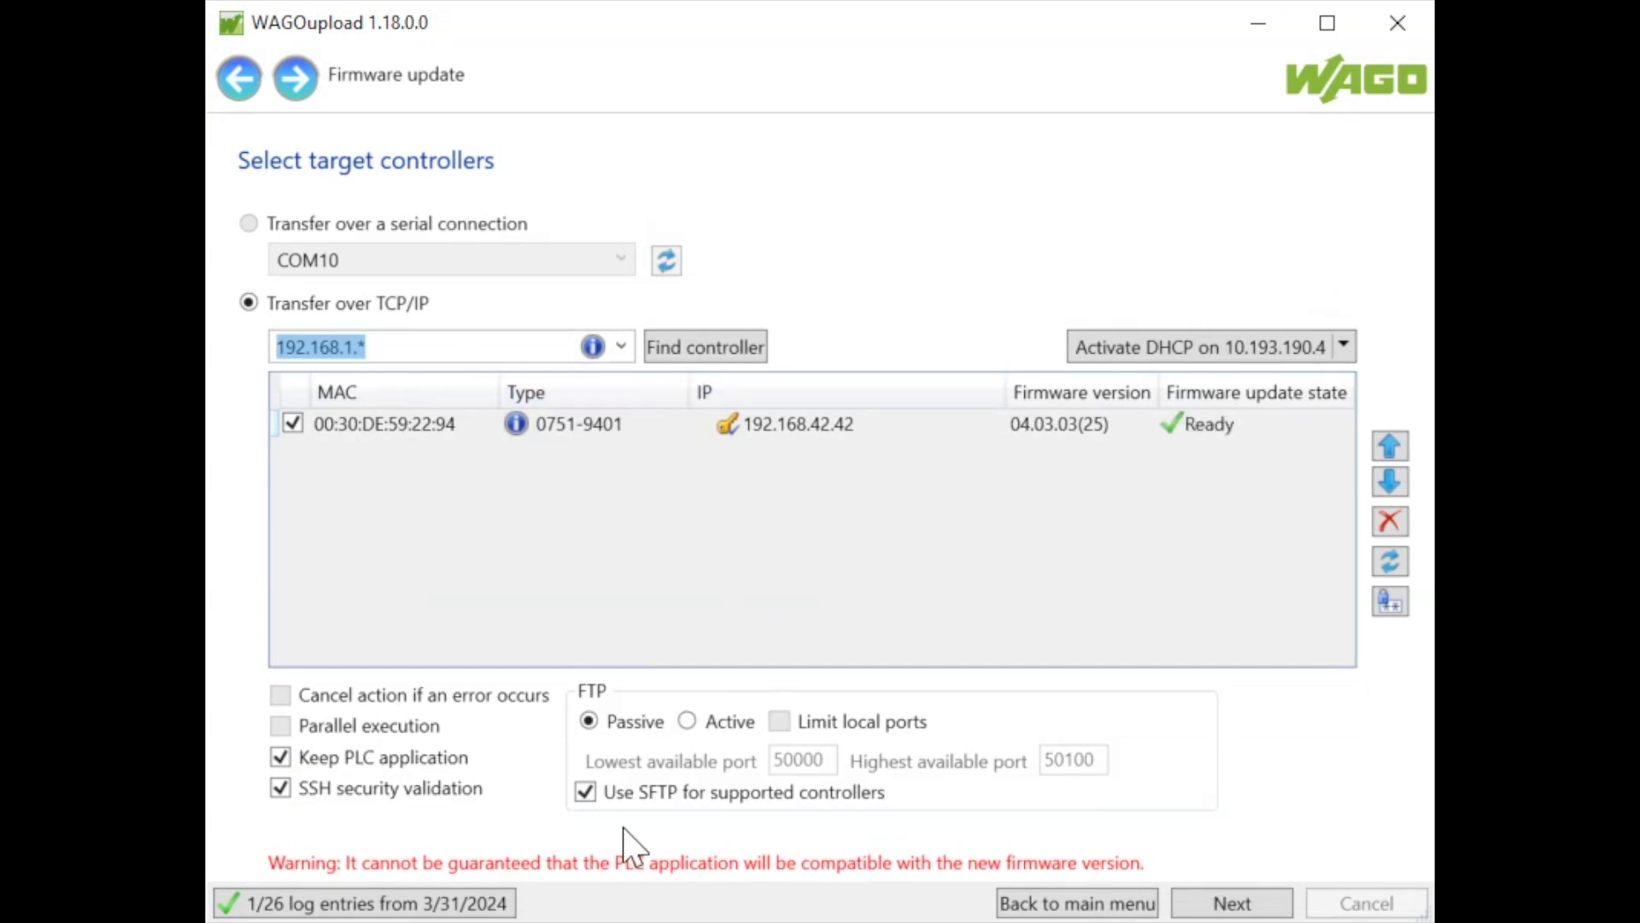
pyautogui.click(325, 763)
pyautogui.click(333, 781)
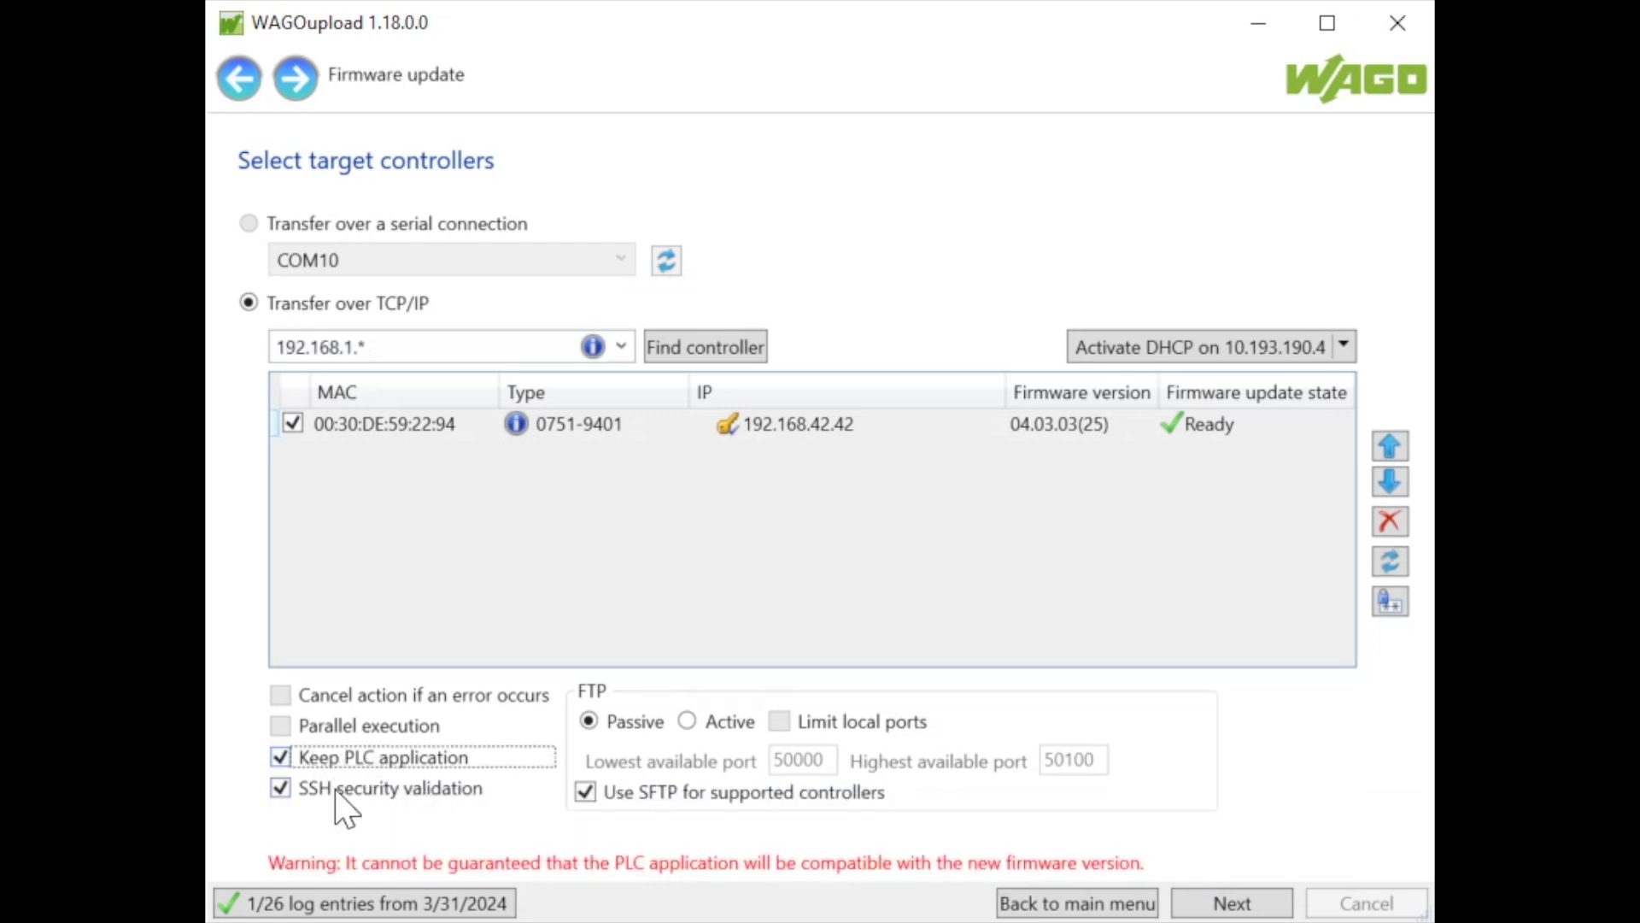
# Choose CC100-Linux_update_V040403_26_rc5c79902e4.wup from Firmware_CC100_V040403_26 and start the update.
pyautogui.click(1231, 904)
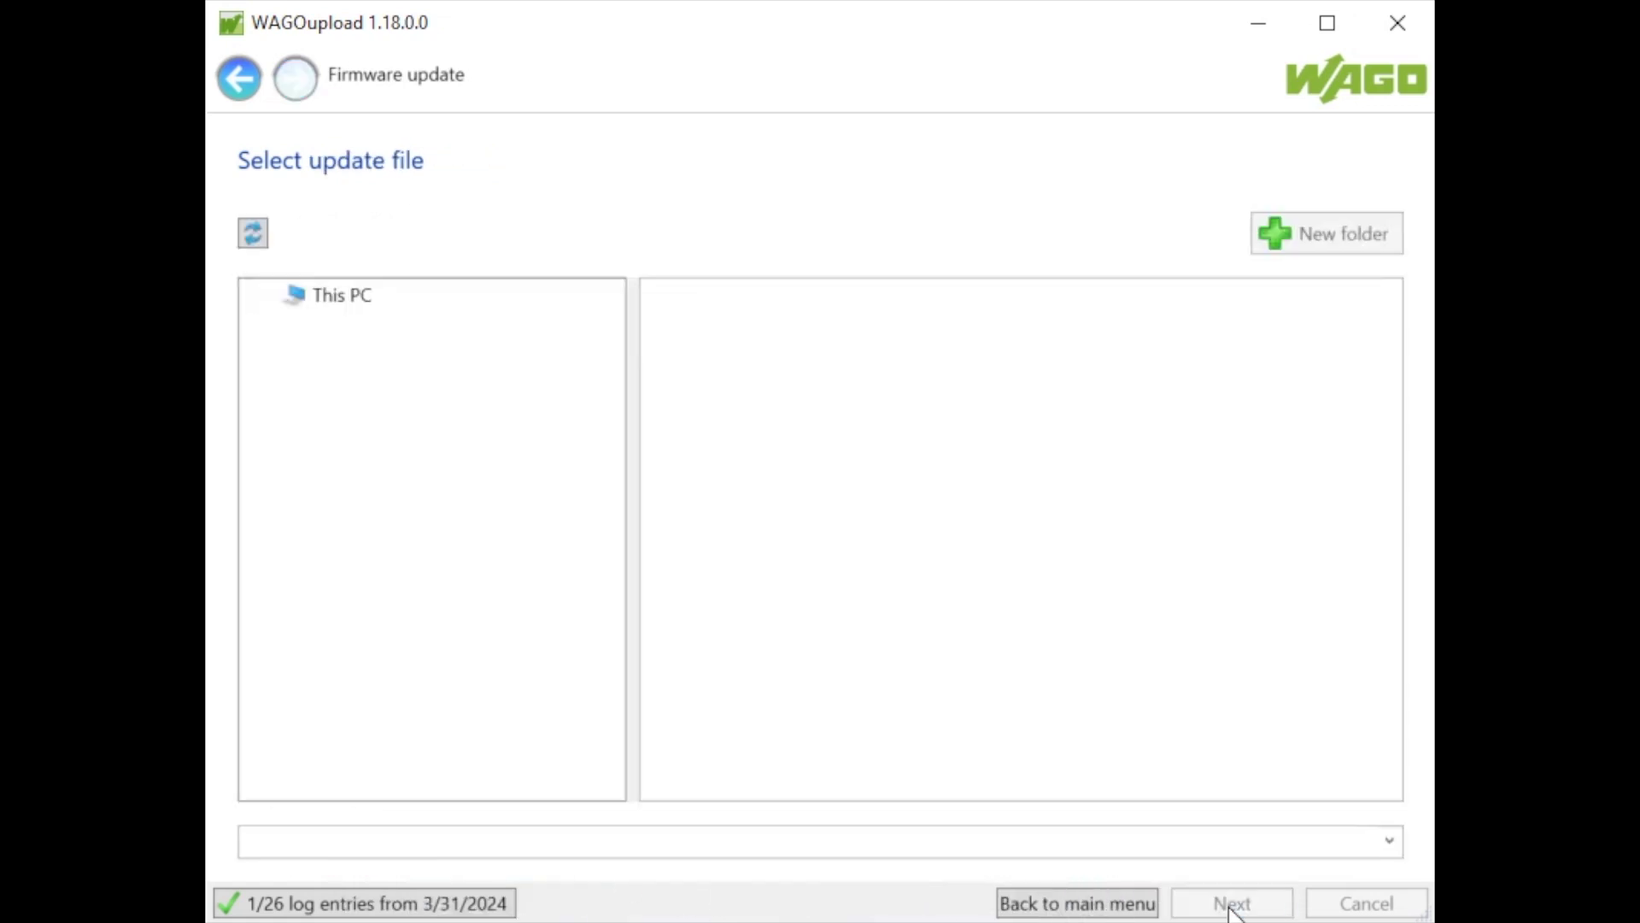
pyautogui.click(334, 306)
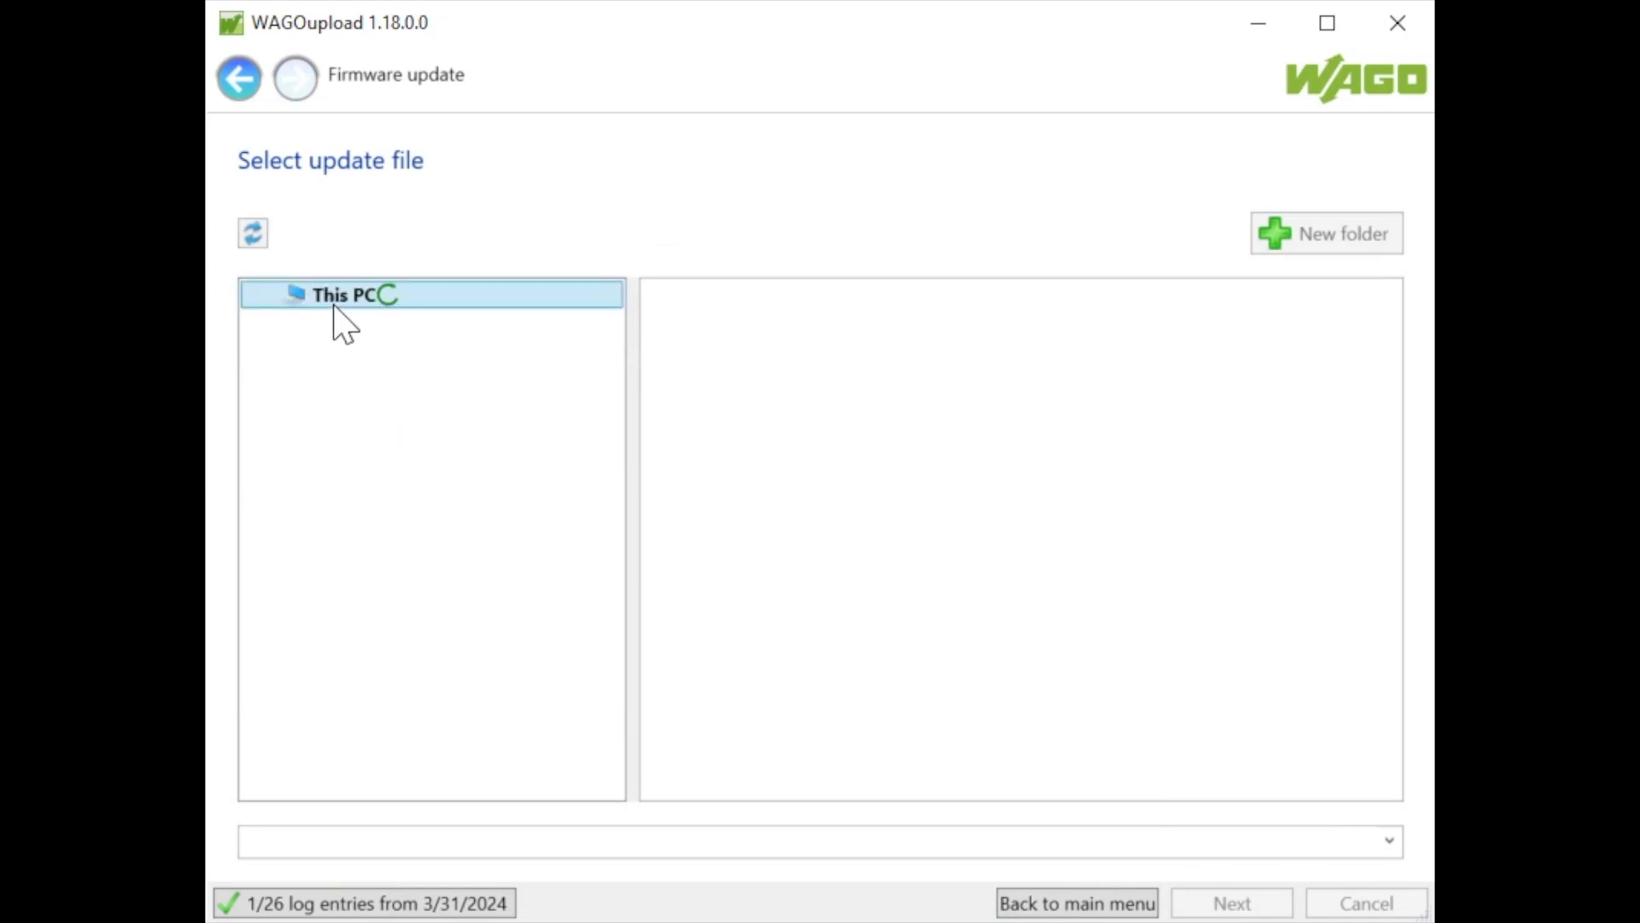
pyautogui.doubleClick(855, 330)
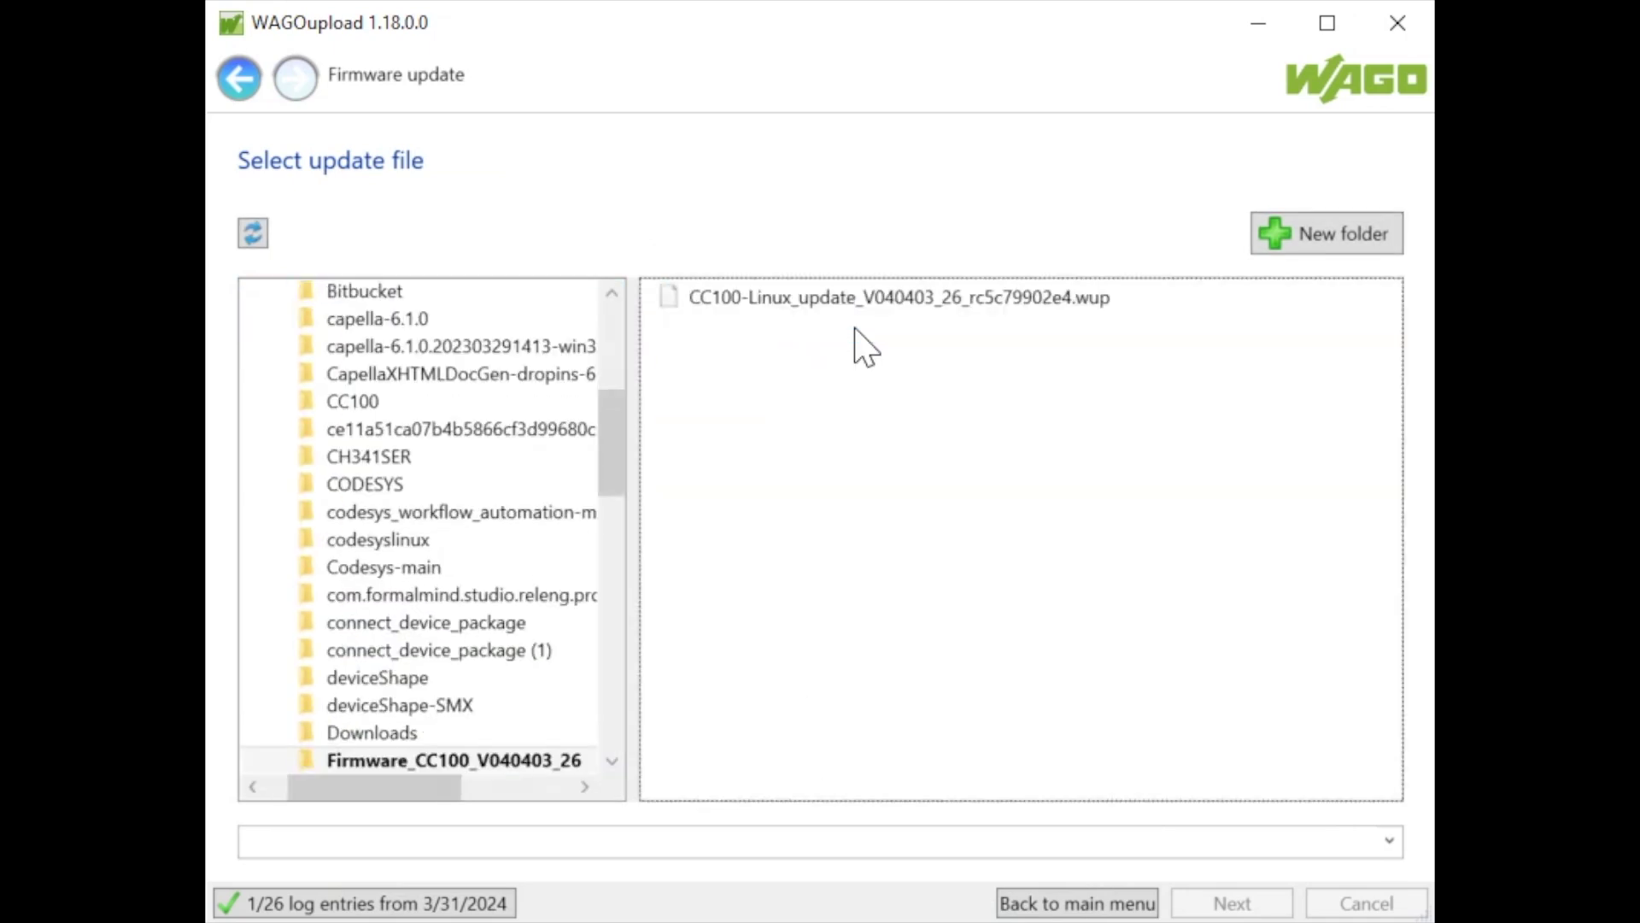
pyautogui.click(793, 308)
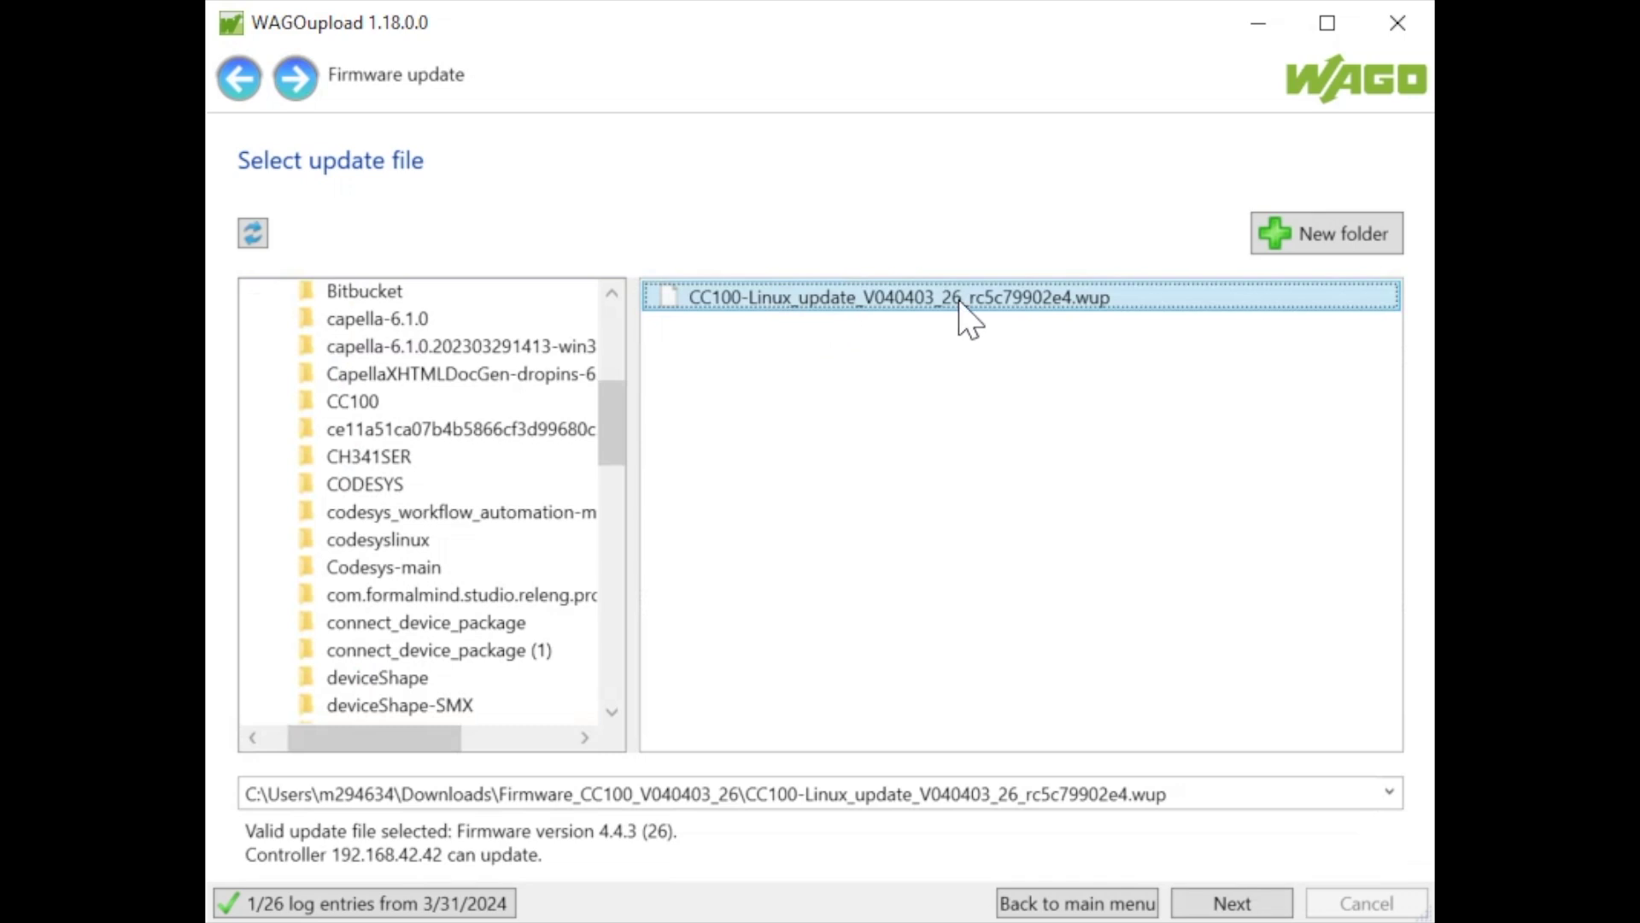
pyautogui.click(1246, 904)
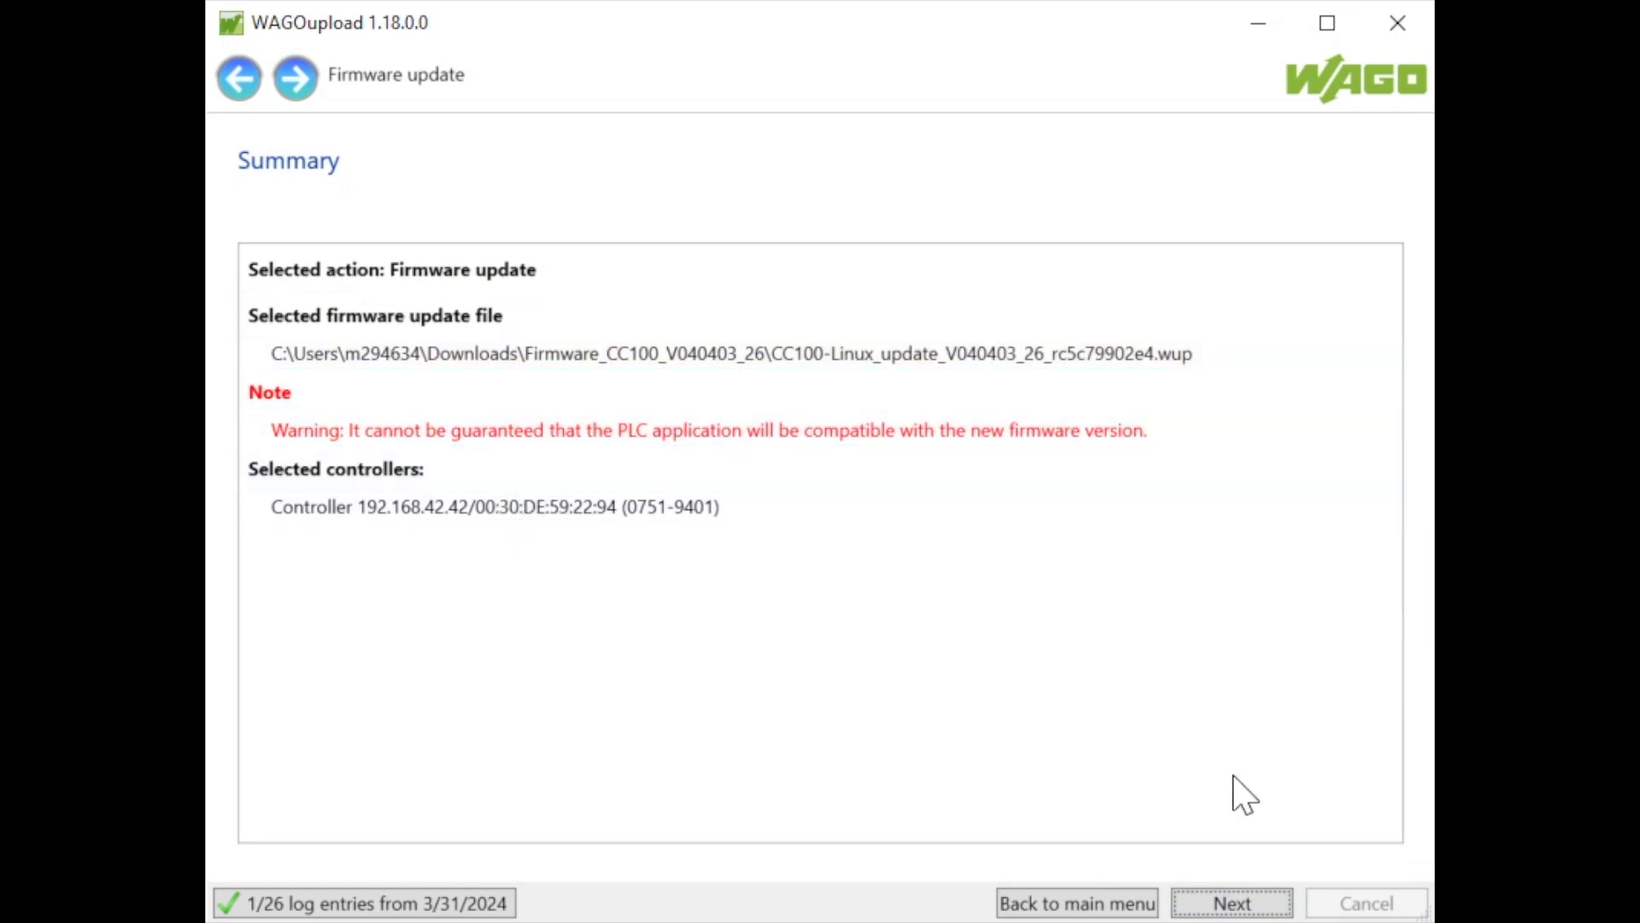
pyautogui.click(1234, 907)
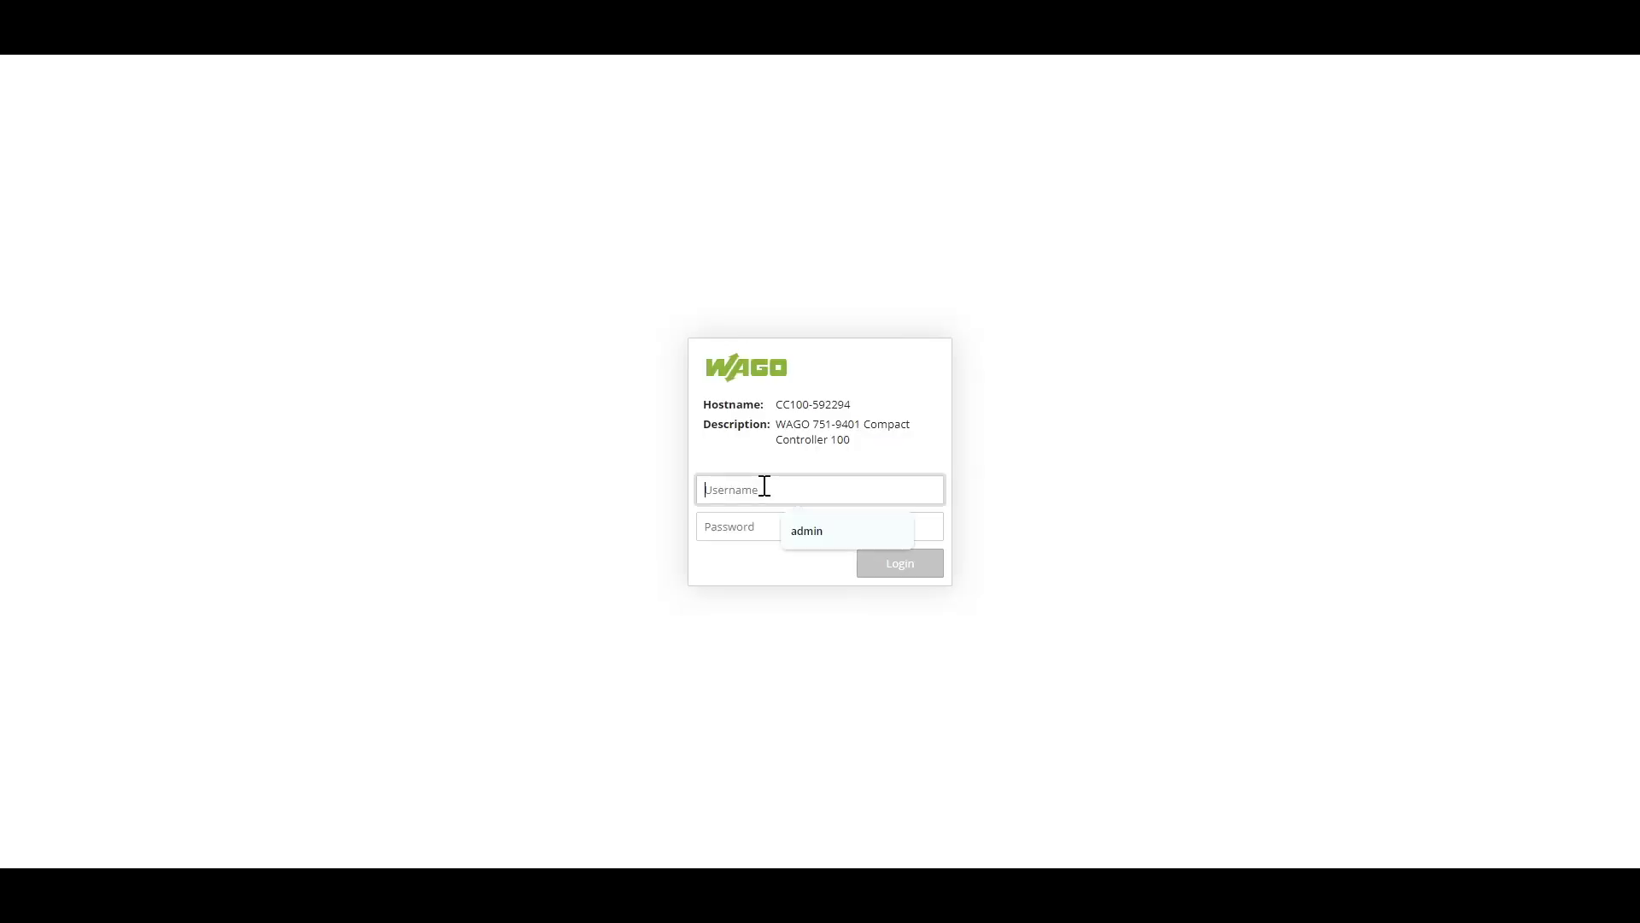
# Log in to Web-Based Management with the administrator username and password.
pyautogui.write('admin')
pyautogui.click(761, 528)
pyautogui.press('Return')
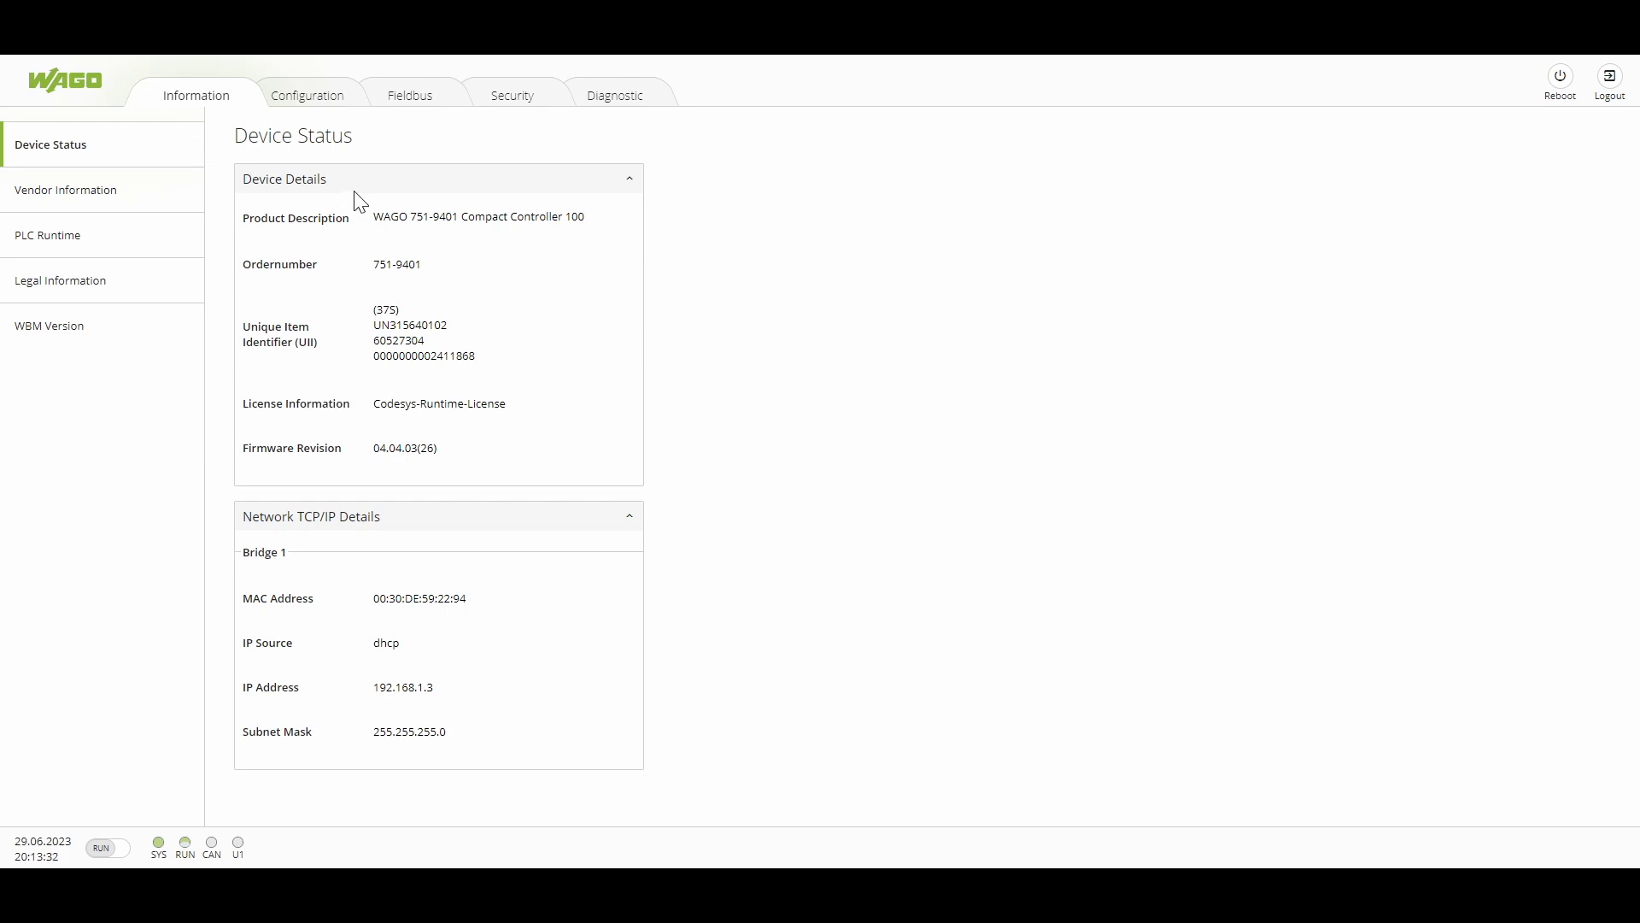
# In Configuration > TCP/IP, keep DHCP as the IP source.
pyautogui.click(318, 96)
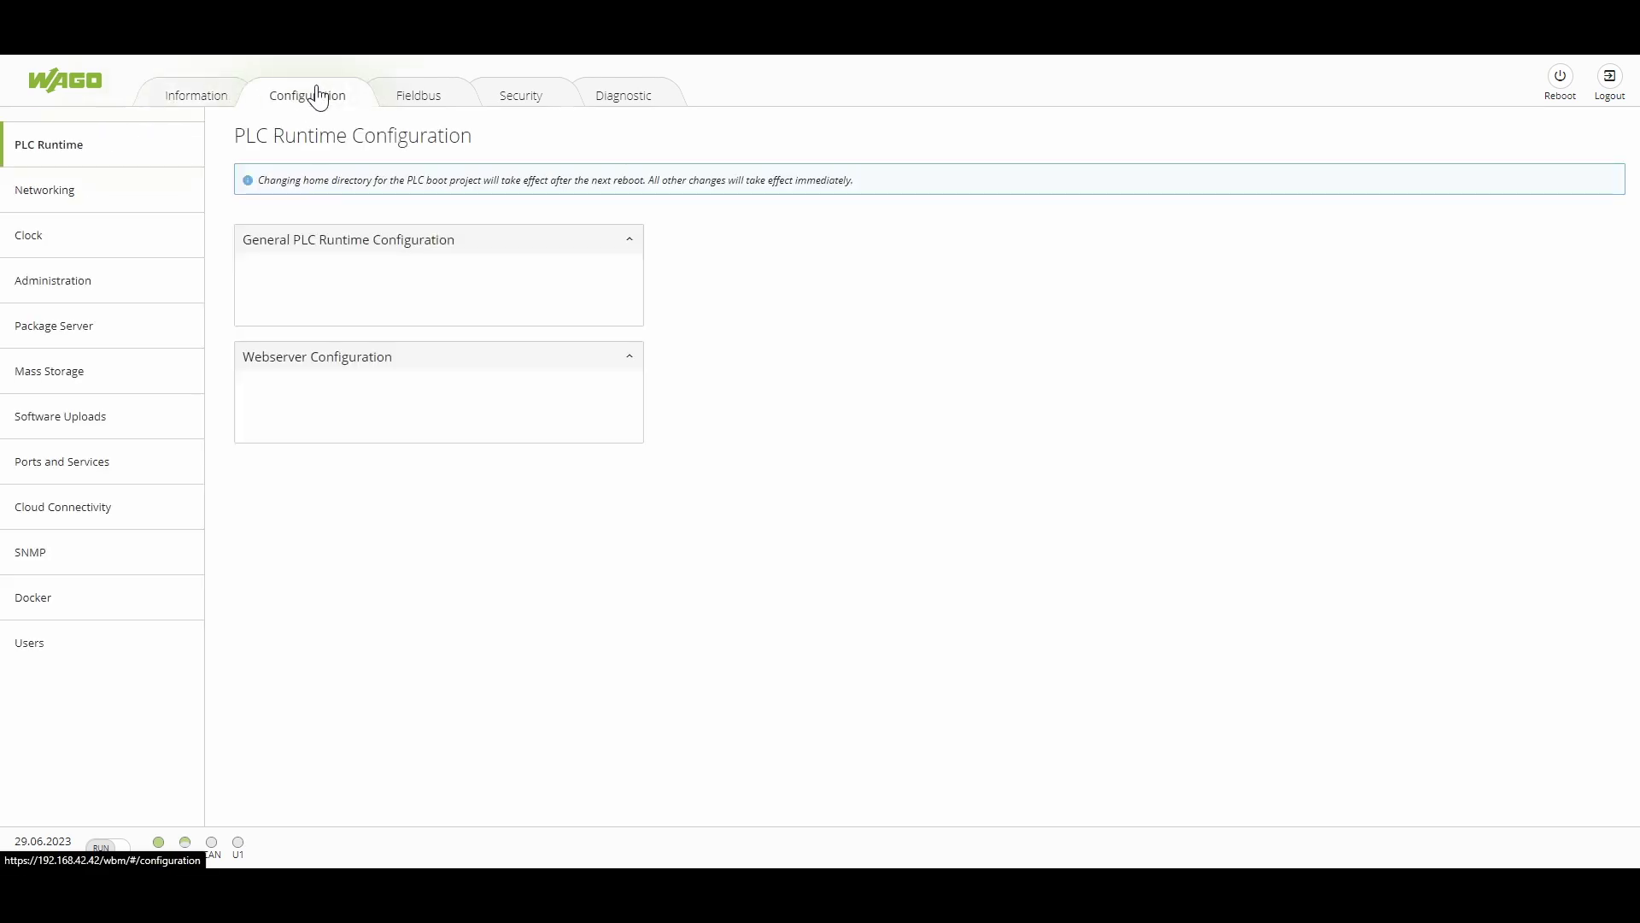
pyautogui.click(38, 198)
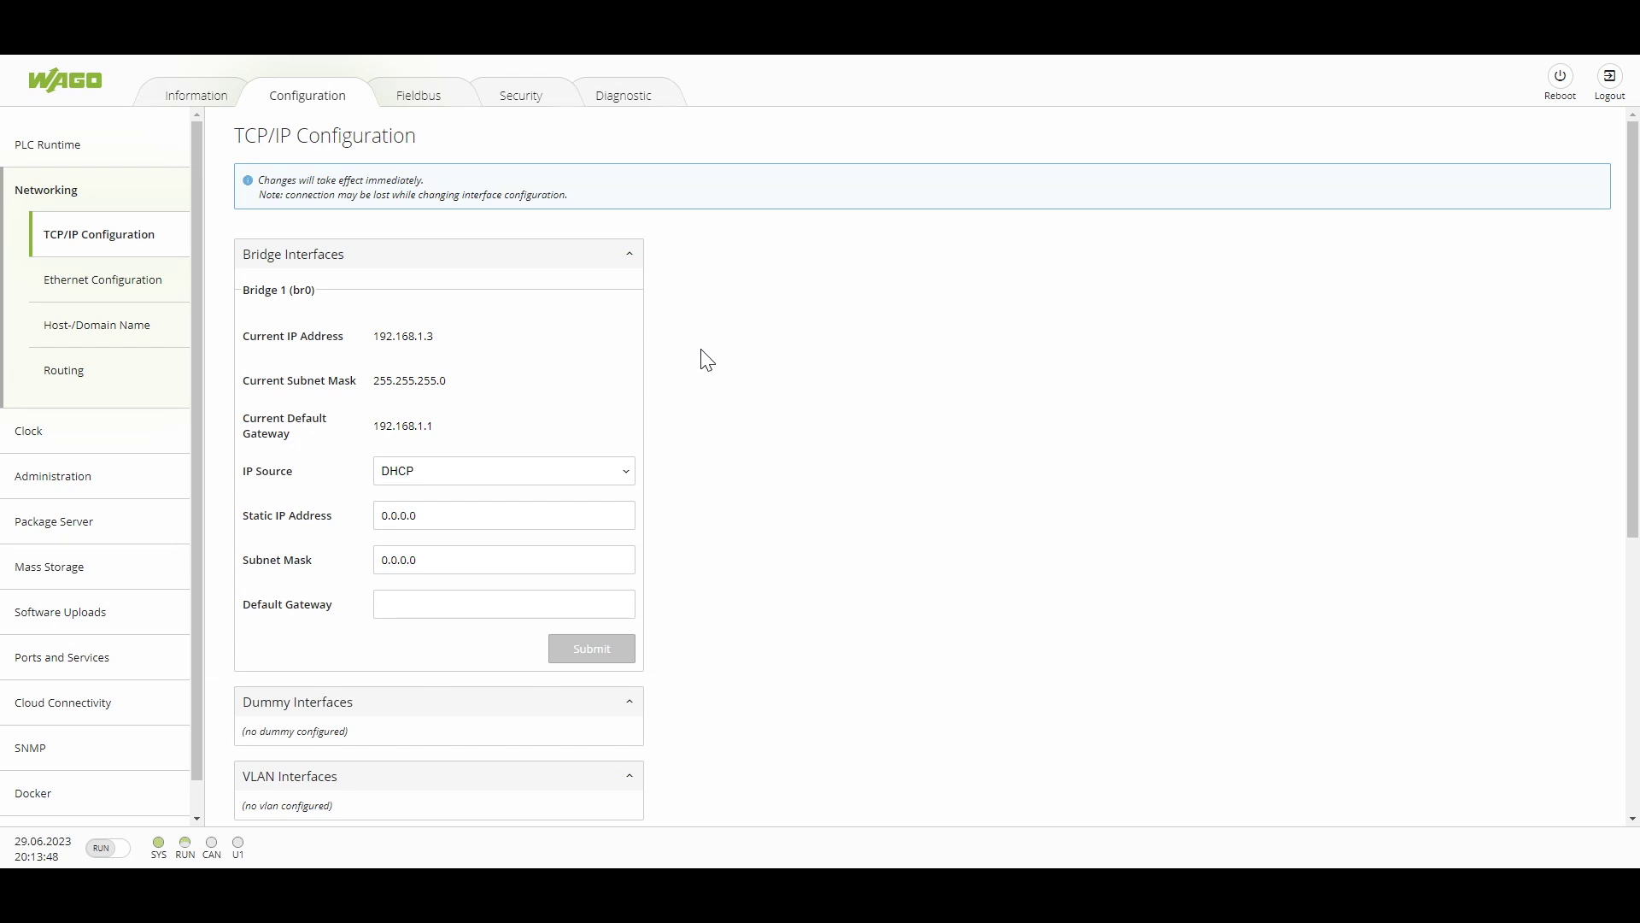
pyautogui.click(443, 478)
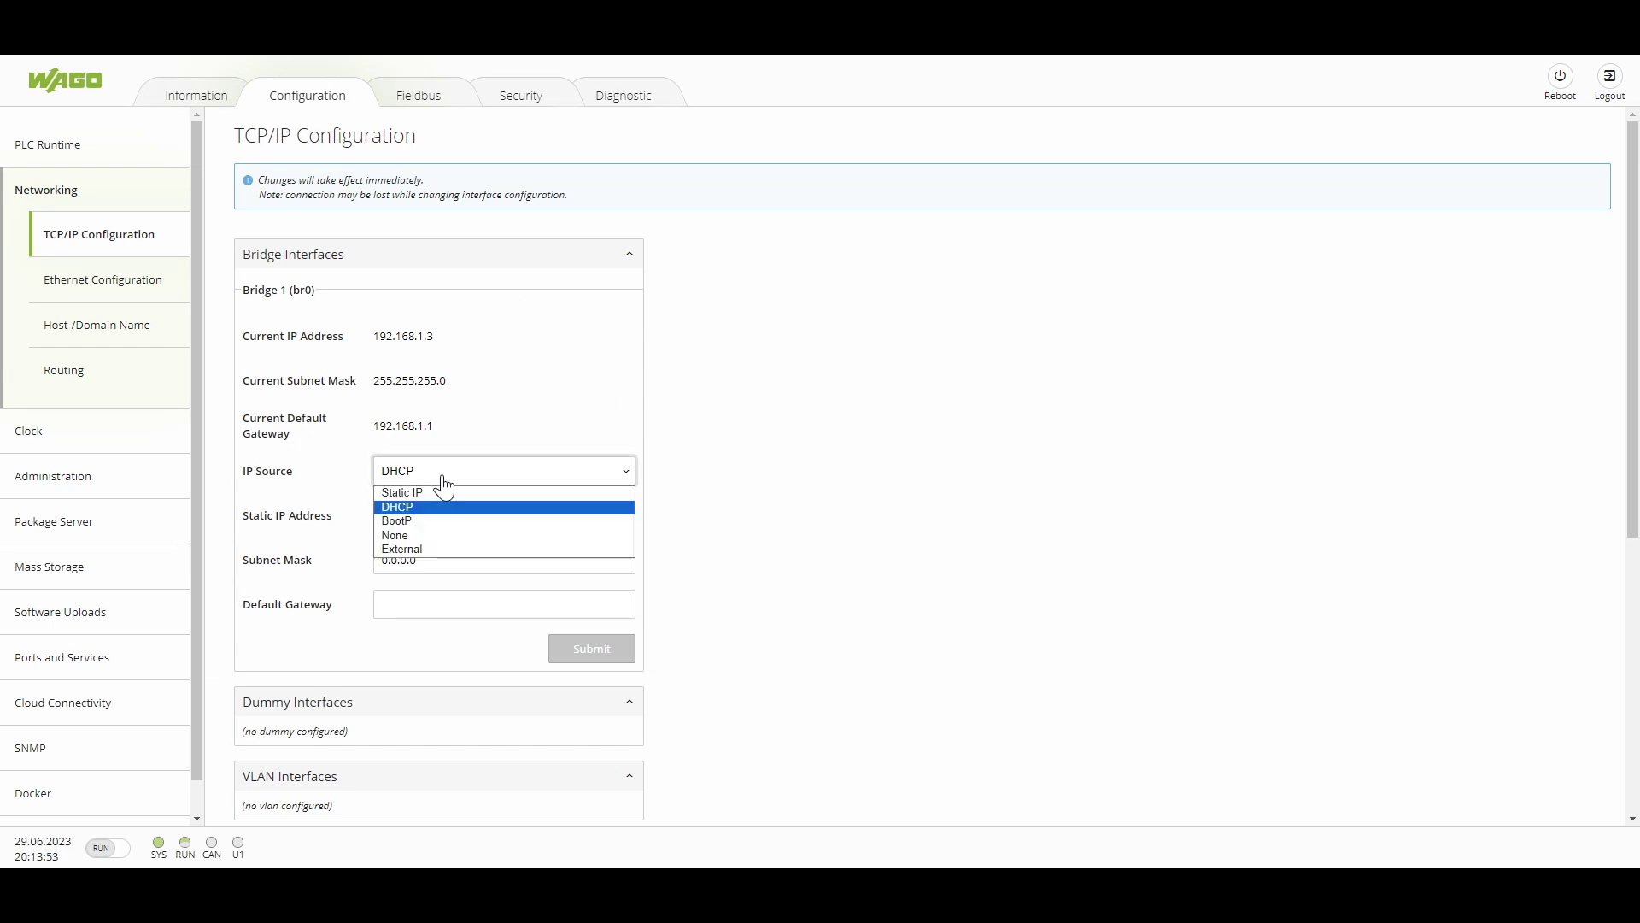
pyautogui.click(719, 453)
pyautogui.scroll(-2, 722, 451)
pyautogui.scroll(-1, 715, 450)
pyautogui.scroll(3, 714, 450)
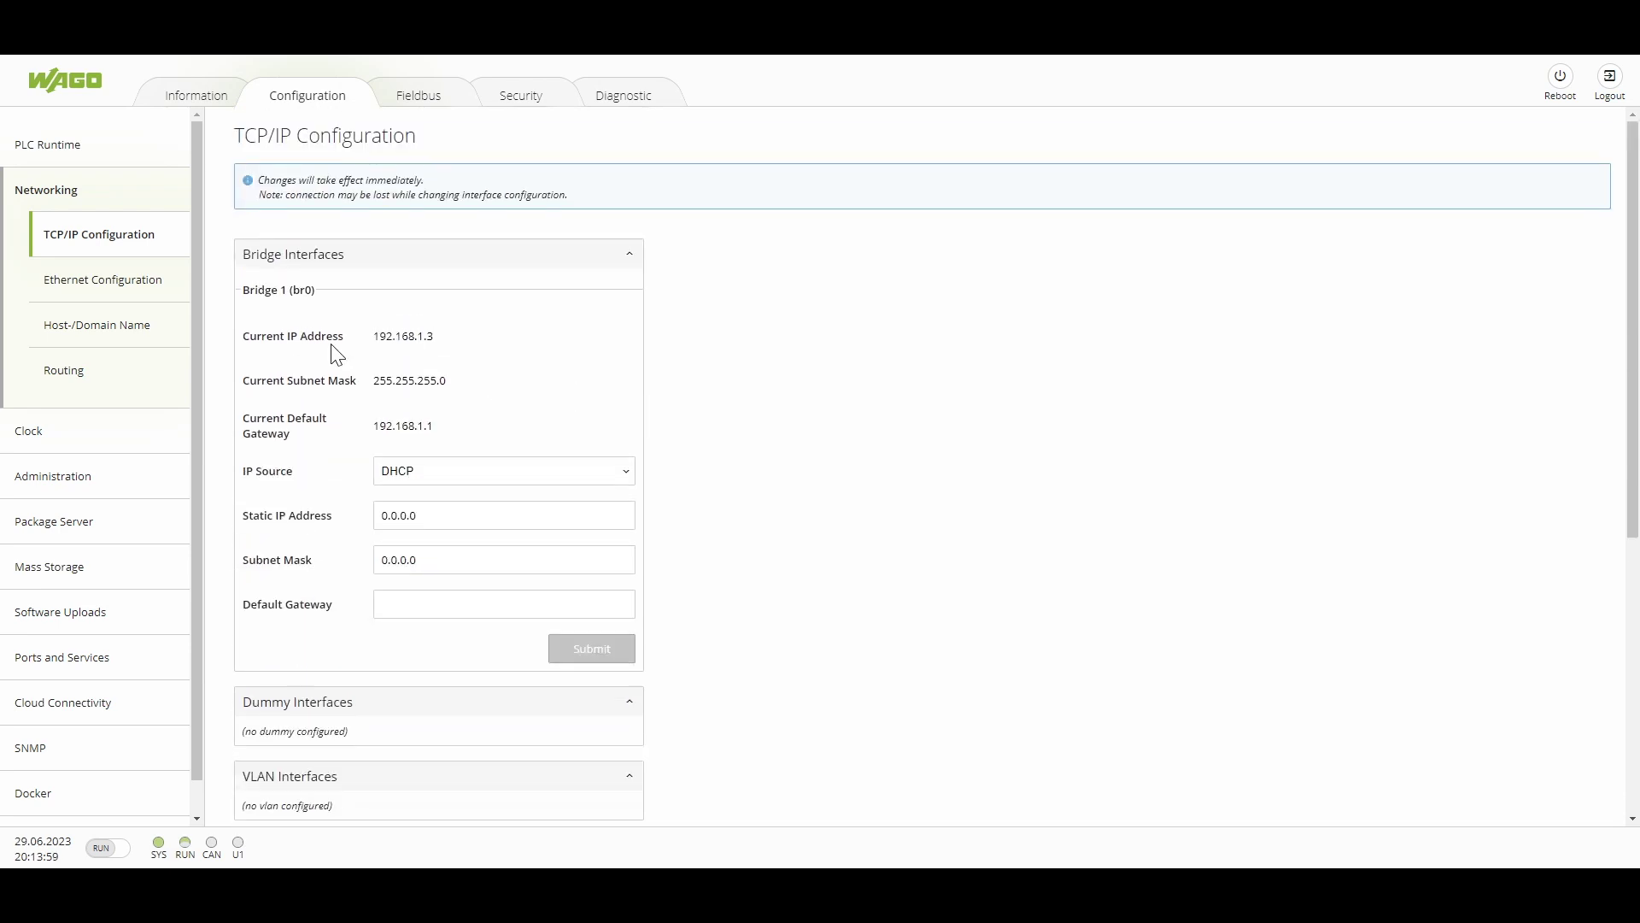
# Move port X2 into bridge 2, then edit the hostname on the Host-/Domain Name page.
pyautogui.click(89, 288)
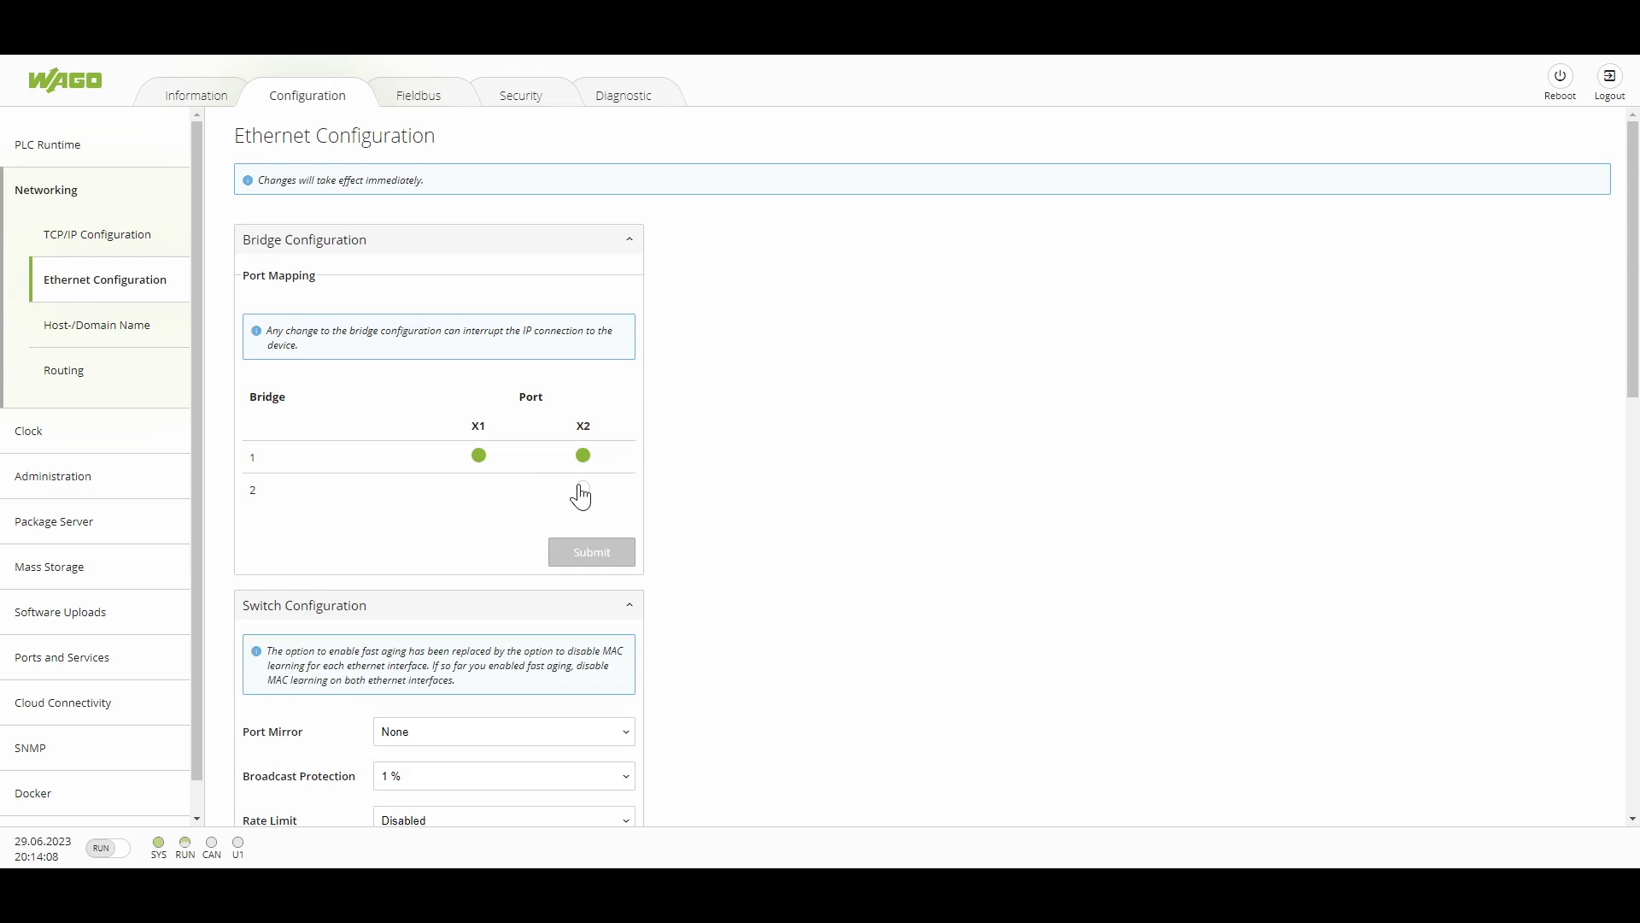
pyautogui.click(583, 487)
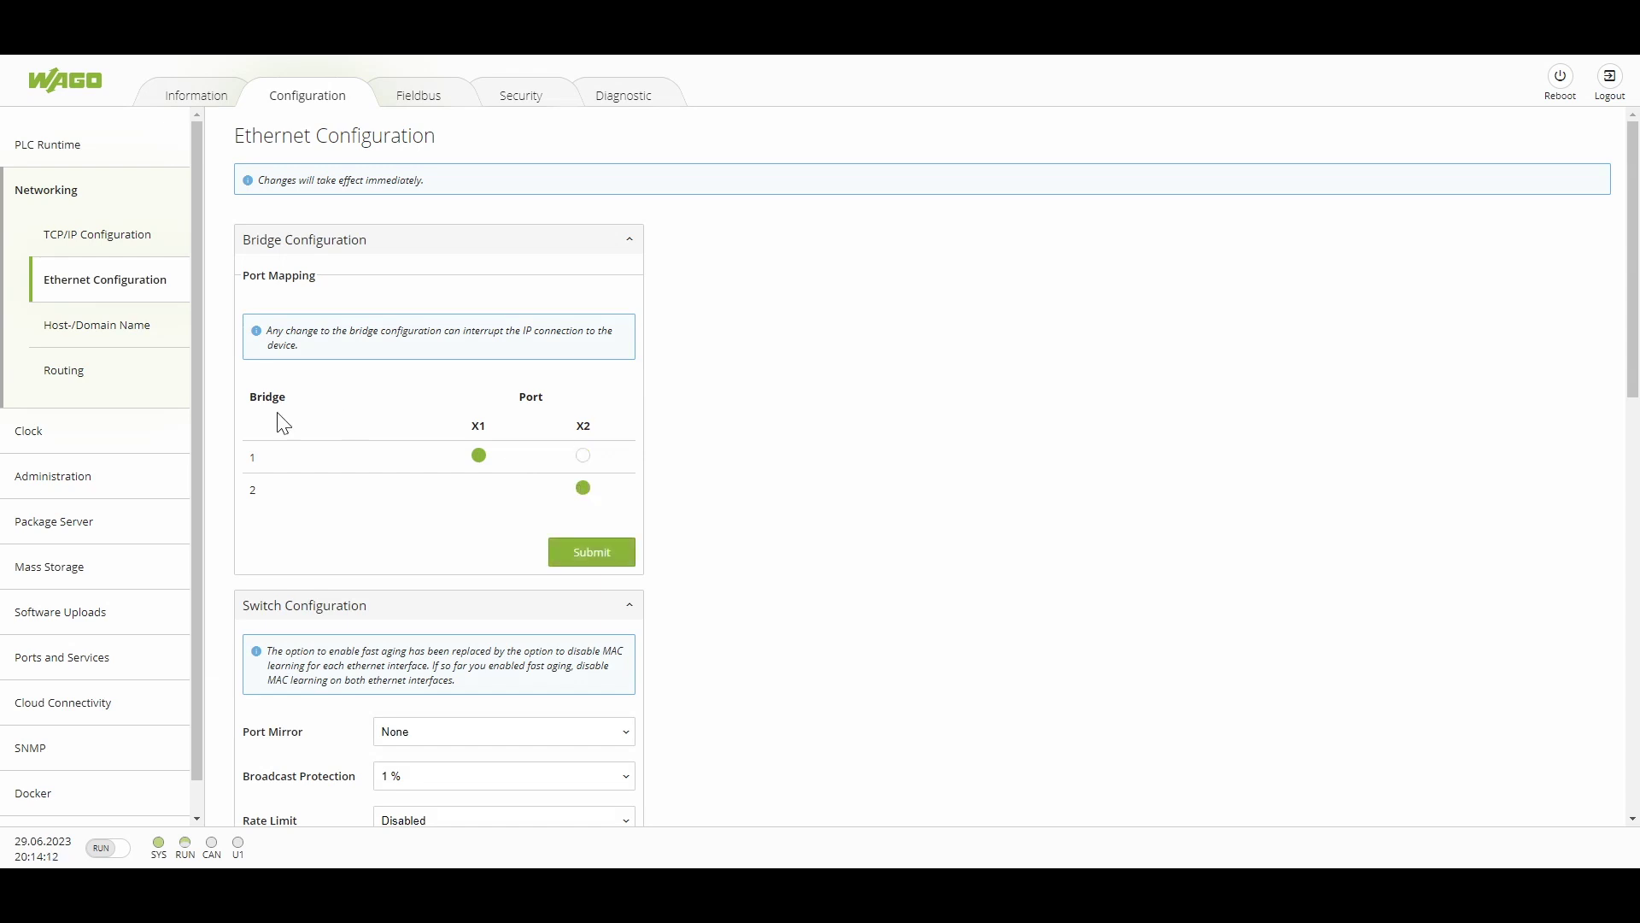
pyautogui.click(95, 326)
pyautogui.click(390, 394)
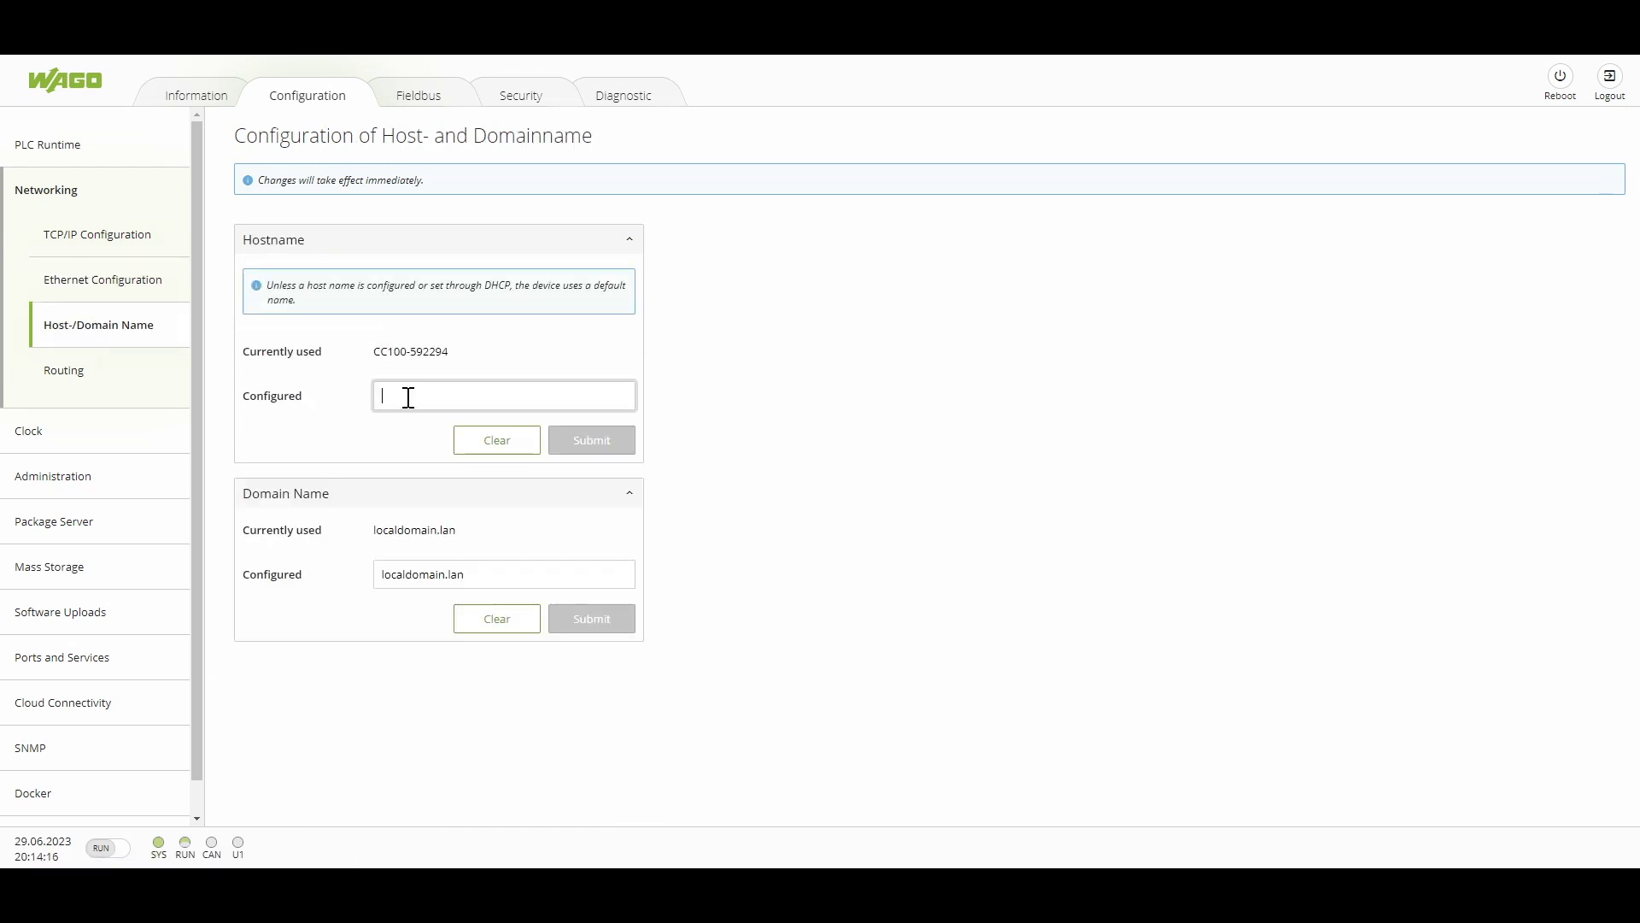
# Identify the 751-9401 controller in WAGO Ethernet Settings via Settings > Communication.
pyautogui.click(338, 444)
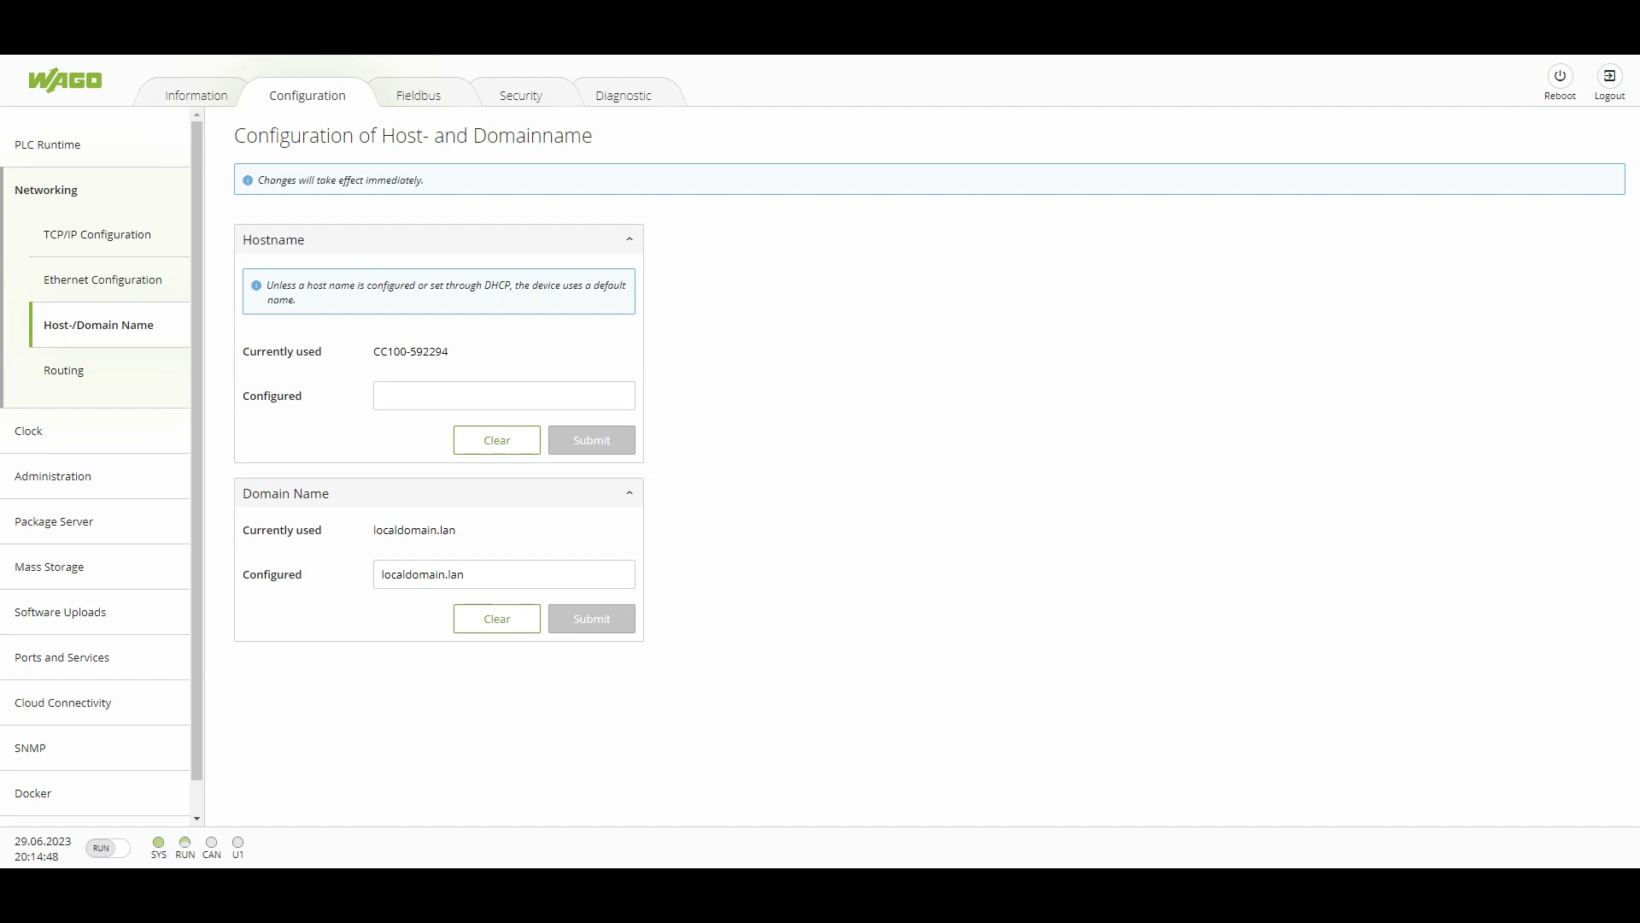
pyautogui.moveTo(439, 146); pyautogui.dragTo(1001, 233)
pyautogui.click(1152, 315)
pyautogui.click(1149, 360)
pyautogui.click(936, 617)
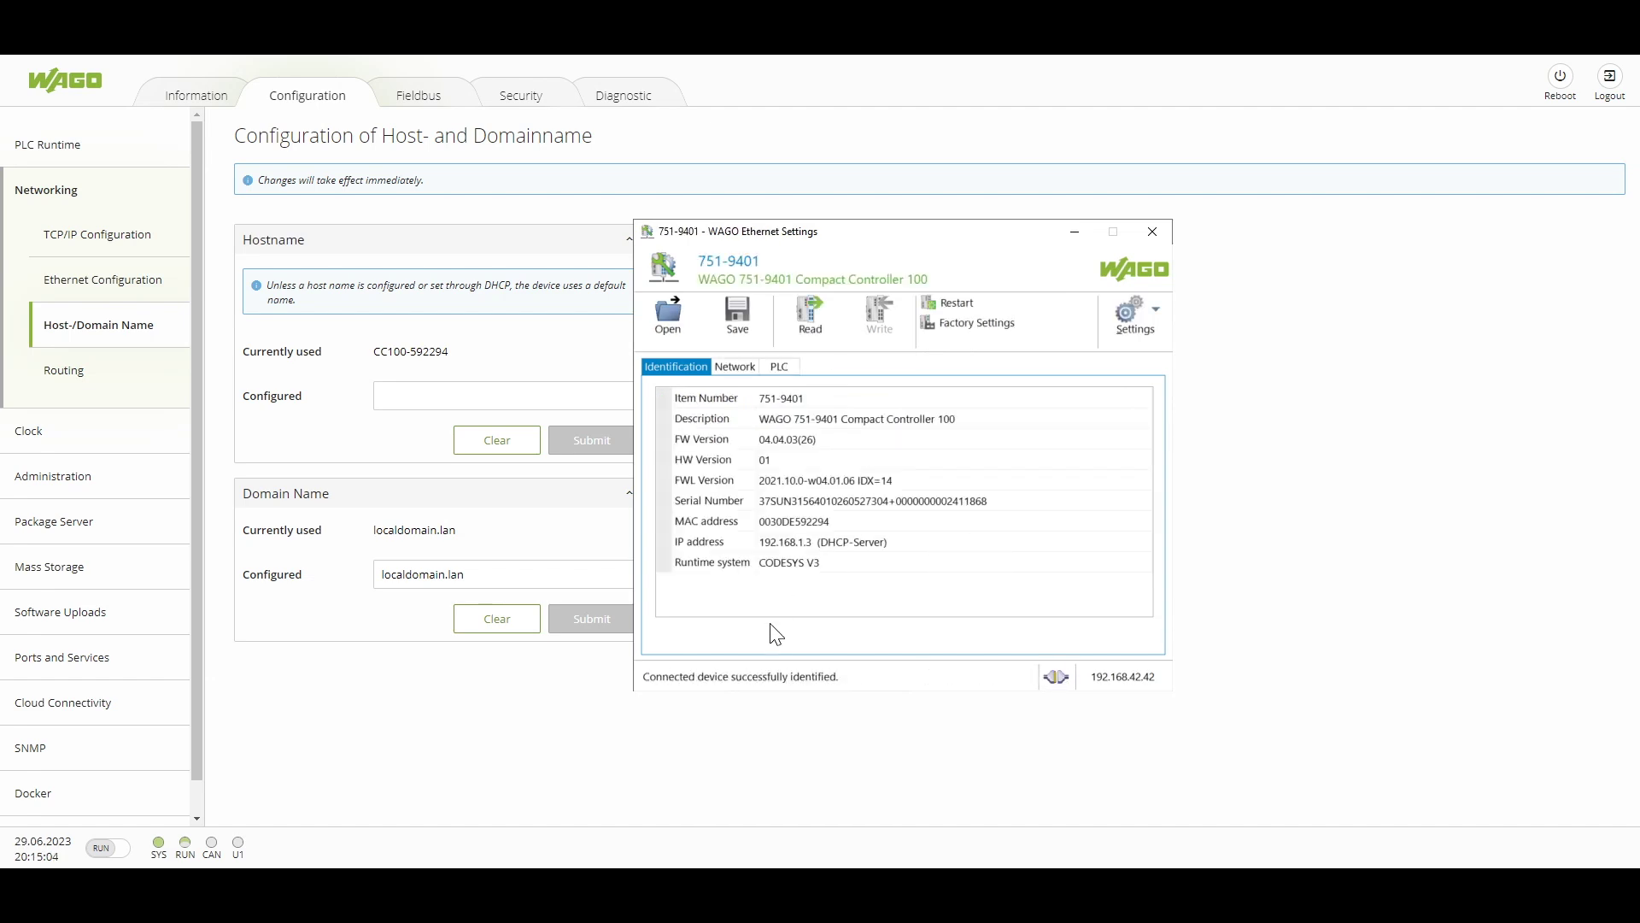
# On the Network tab, try Static Configuration, revert to DHCP-Server, keep Switched, and re-read.
pyautogui.click(736, 367)
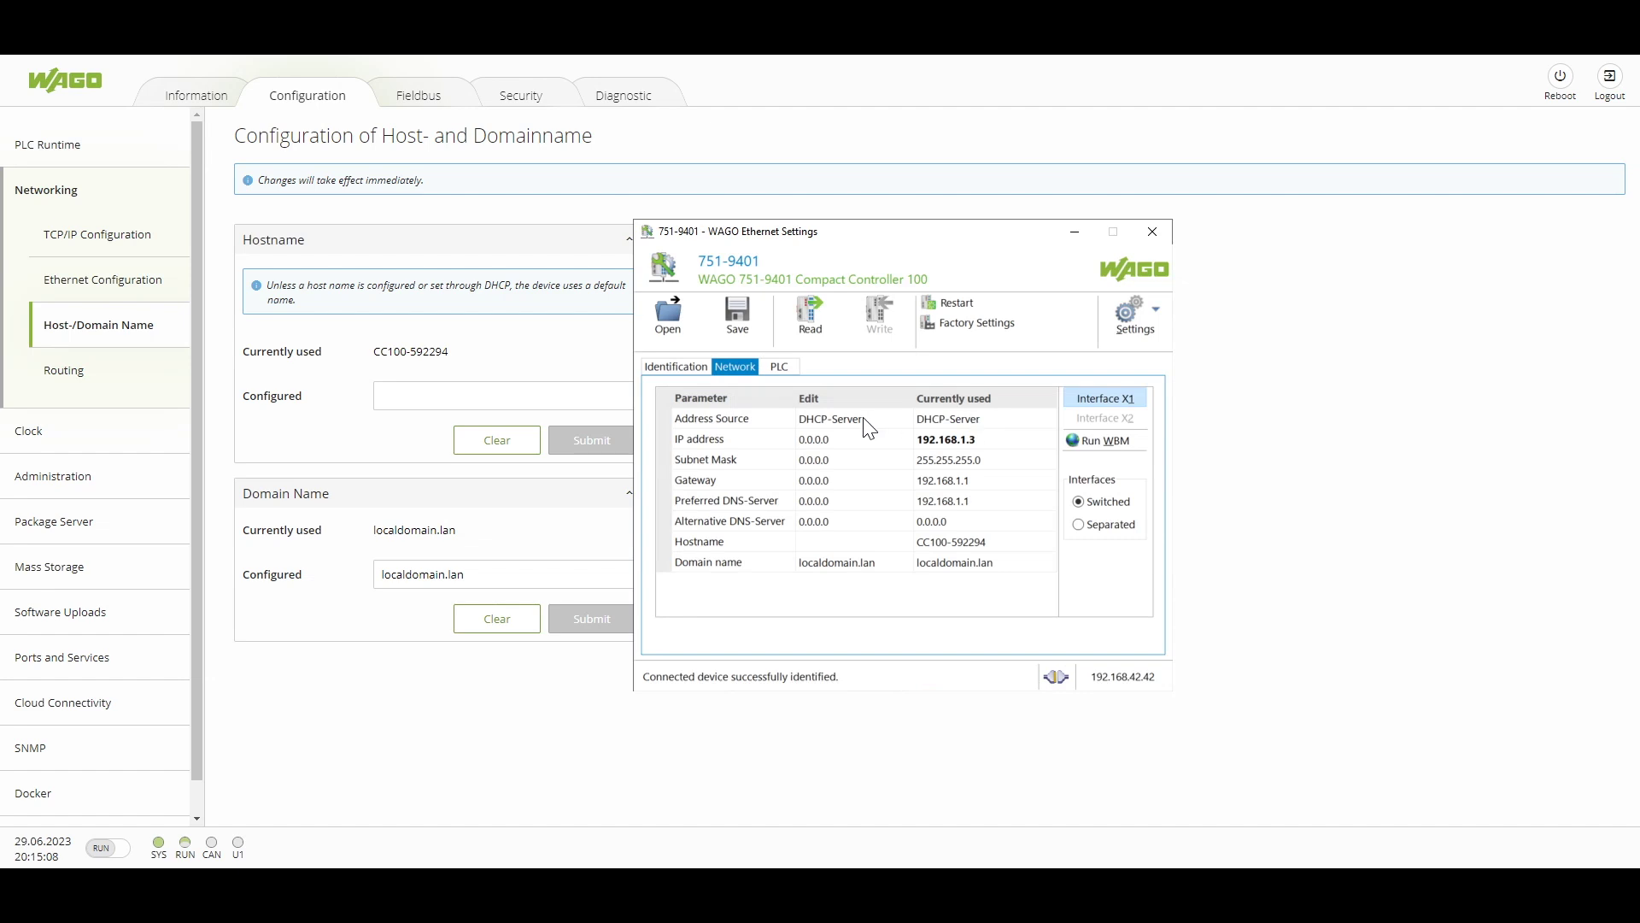
pyautogui.click(901, 418)
pyautogui.click(902, 418)
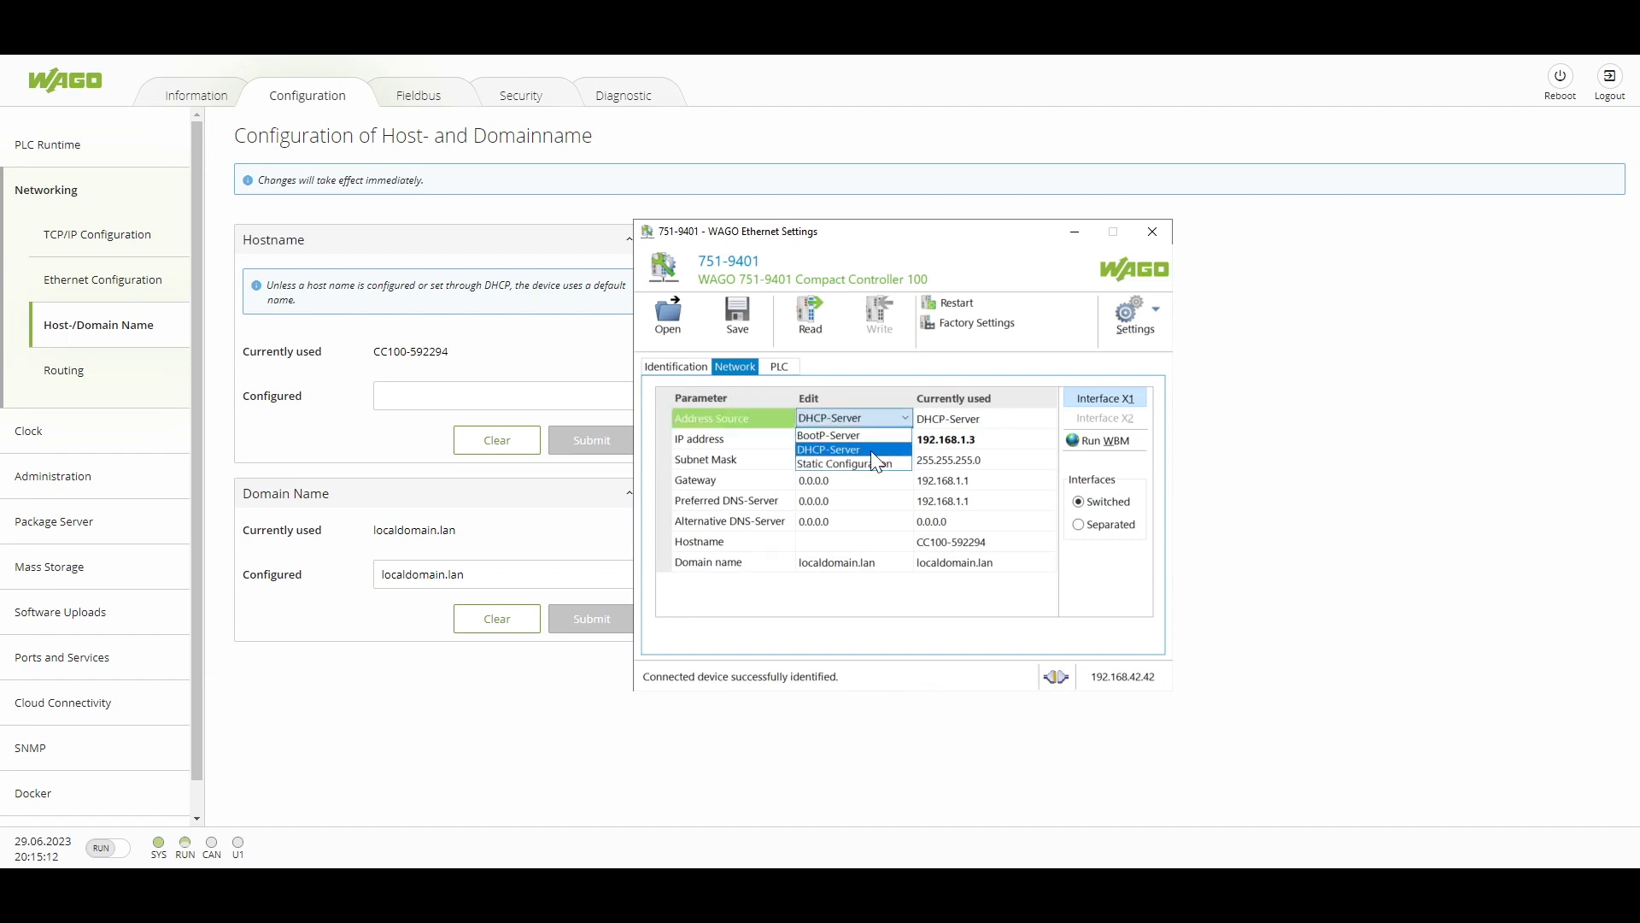
pyautogui.click(864, 461)
pyautogui.click(823, 439)
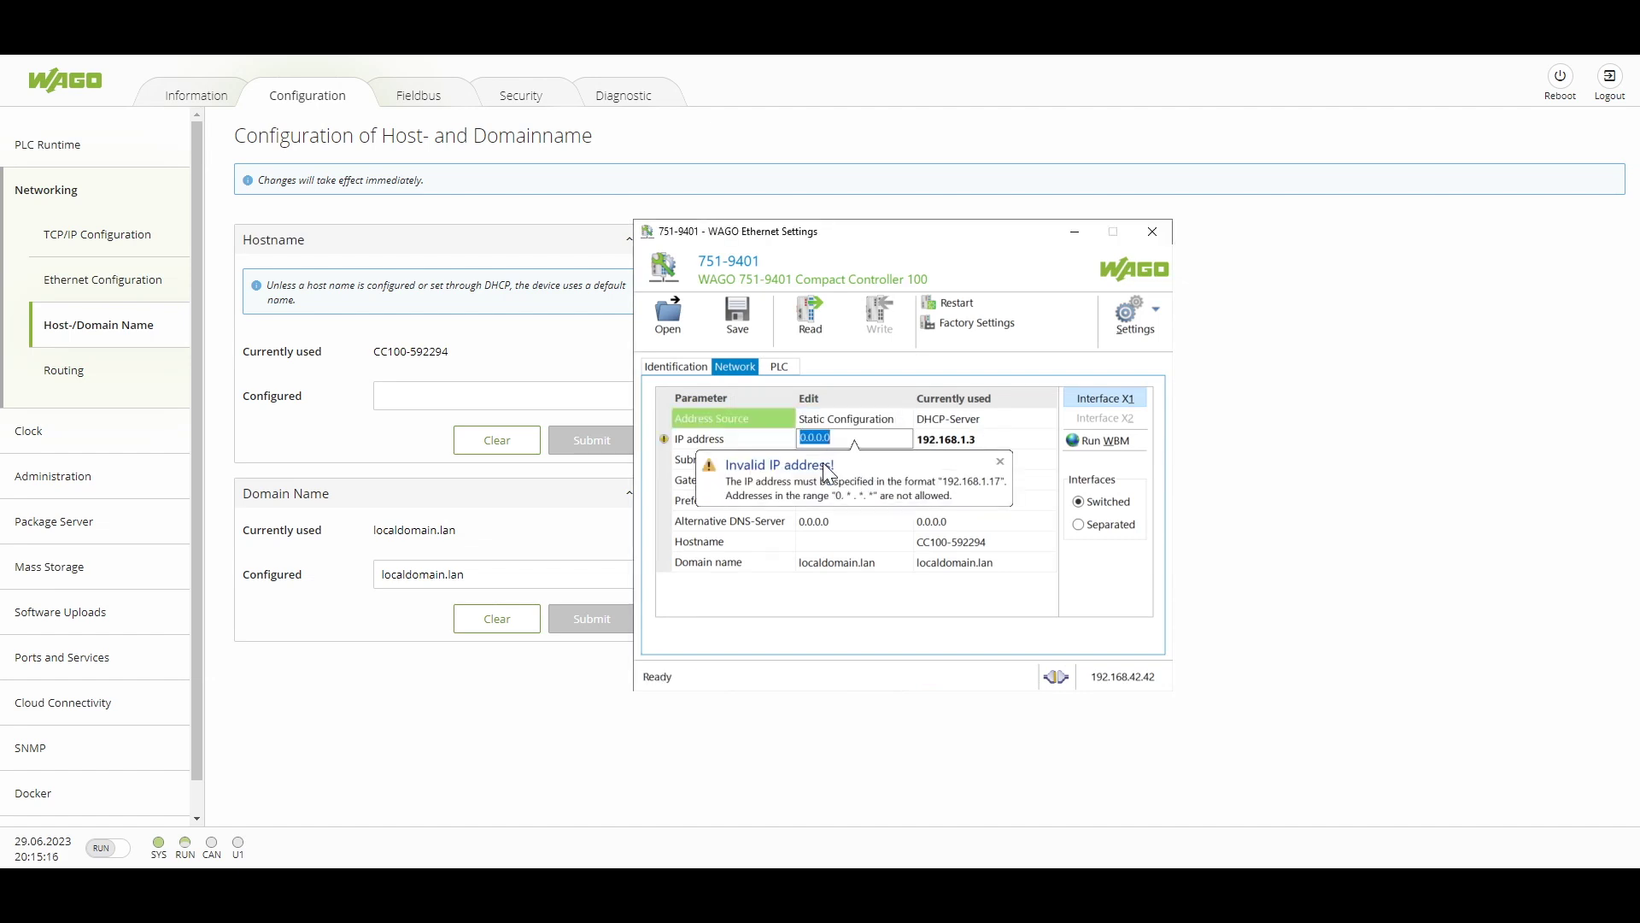
pyautogui.click(901, 418)
pyautogui.click(902, 418)
pyautogui.click(855, 439)
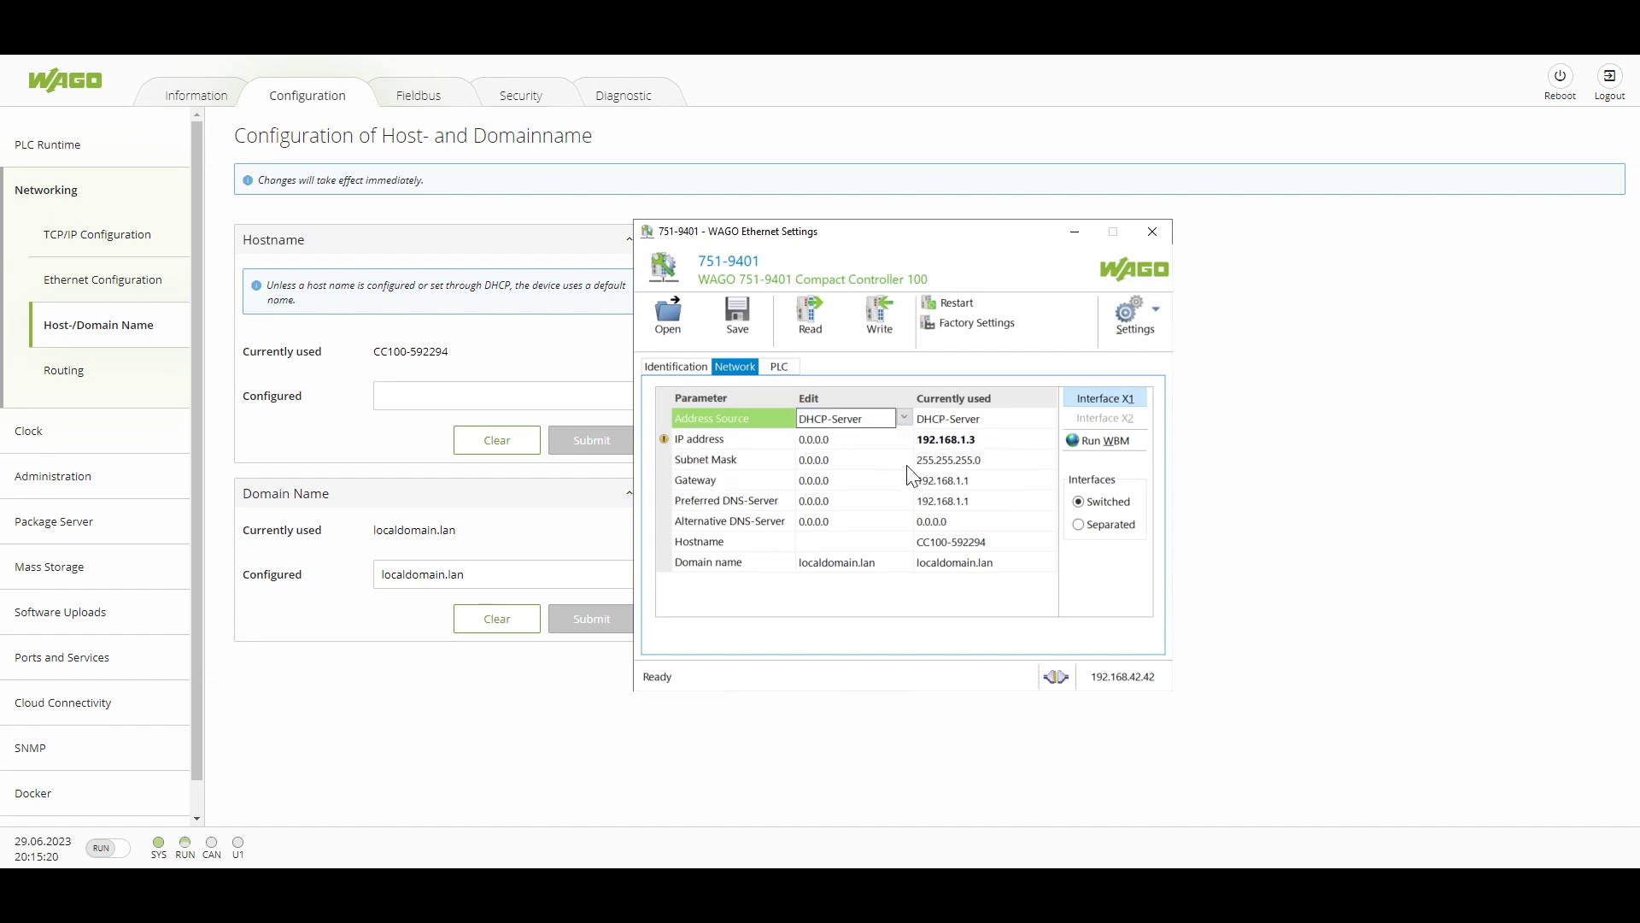
pyautogui.click(1090, 505)
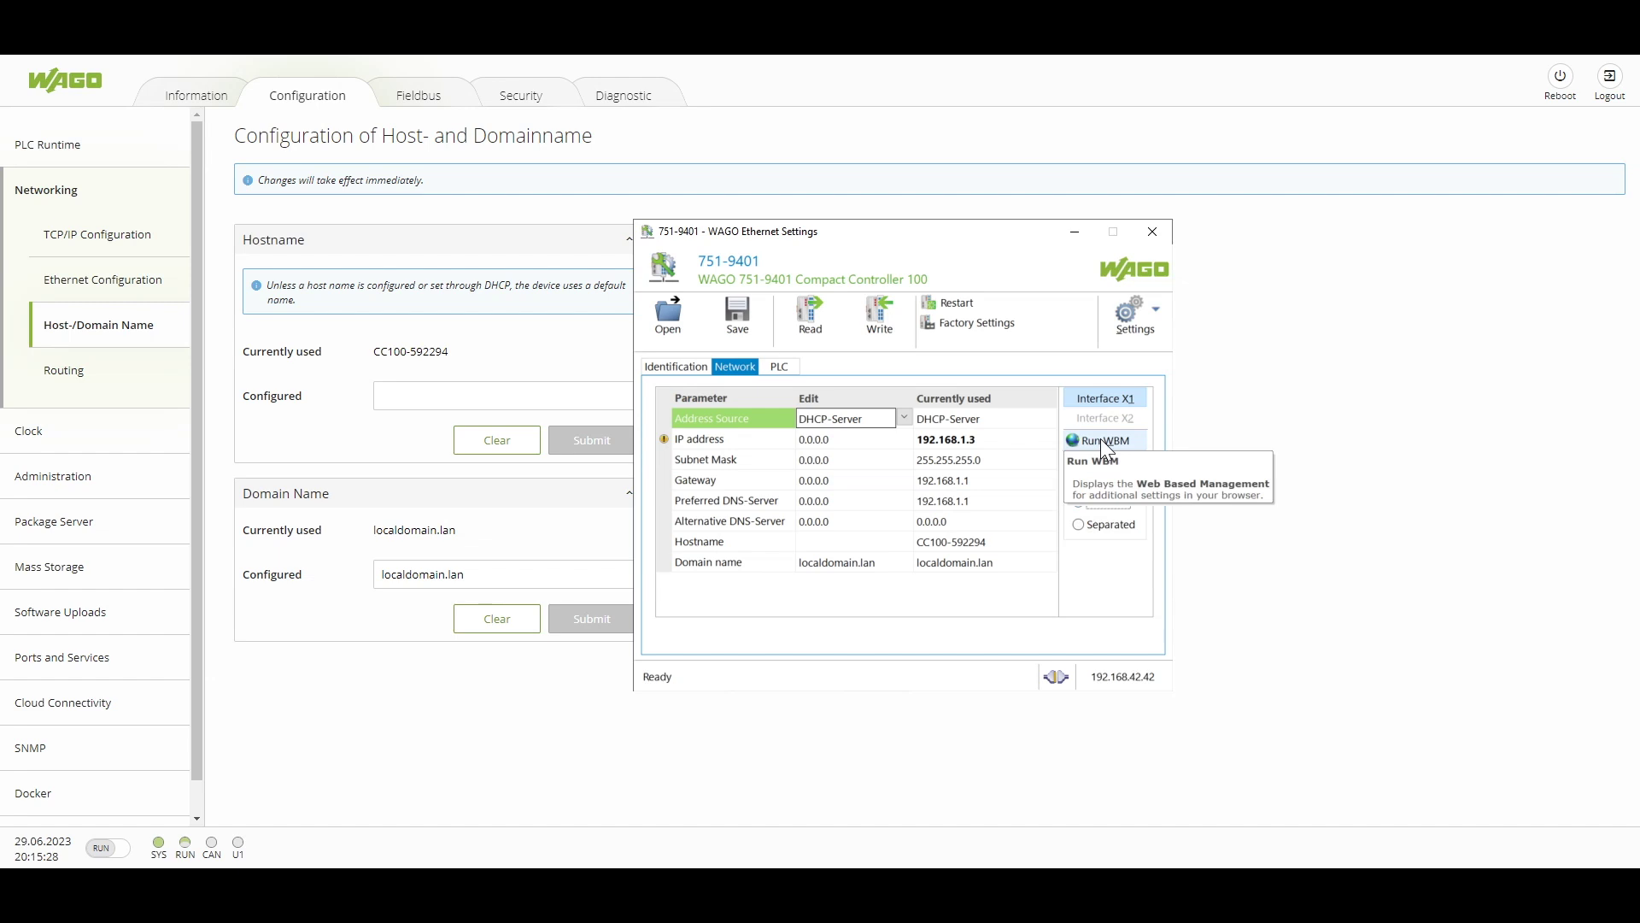
pyautogui.click(1106, 398)
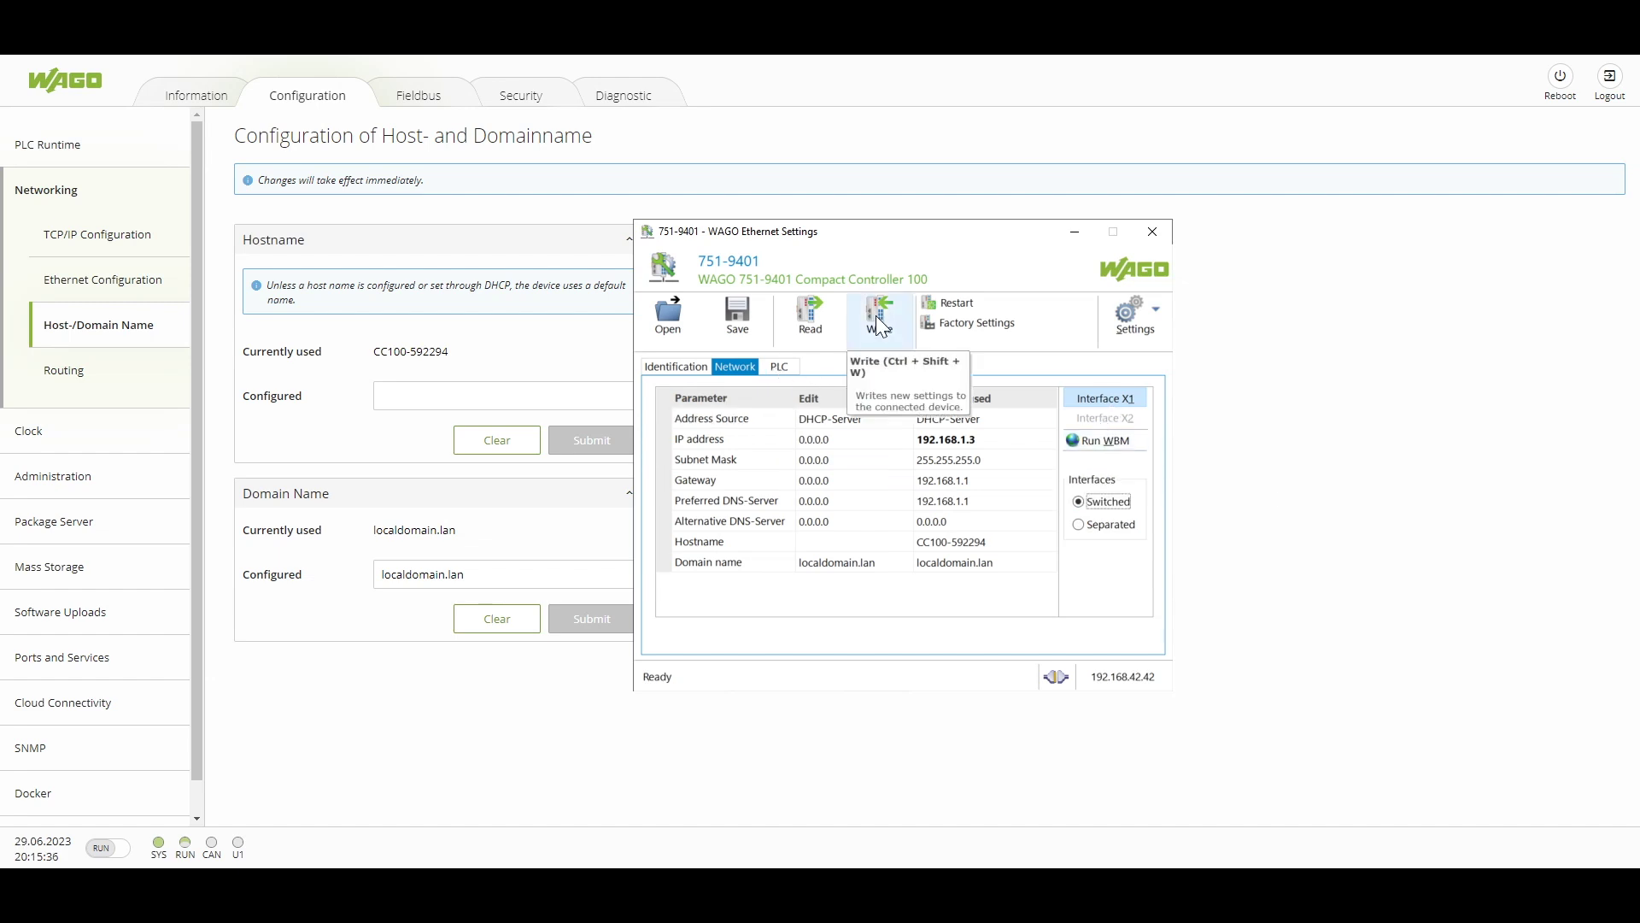
# Keep CODESYS V3 as the runtime system on the PLC tab.
pyautogui.click(779, 367)
pyautogui.click(849, 405)
pyautogui.click(946, 429)
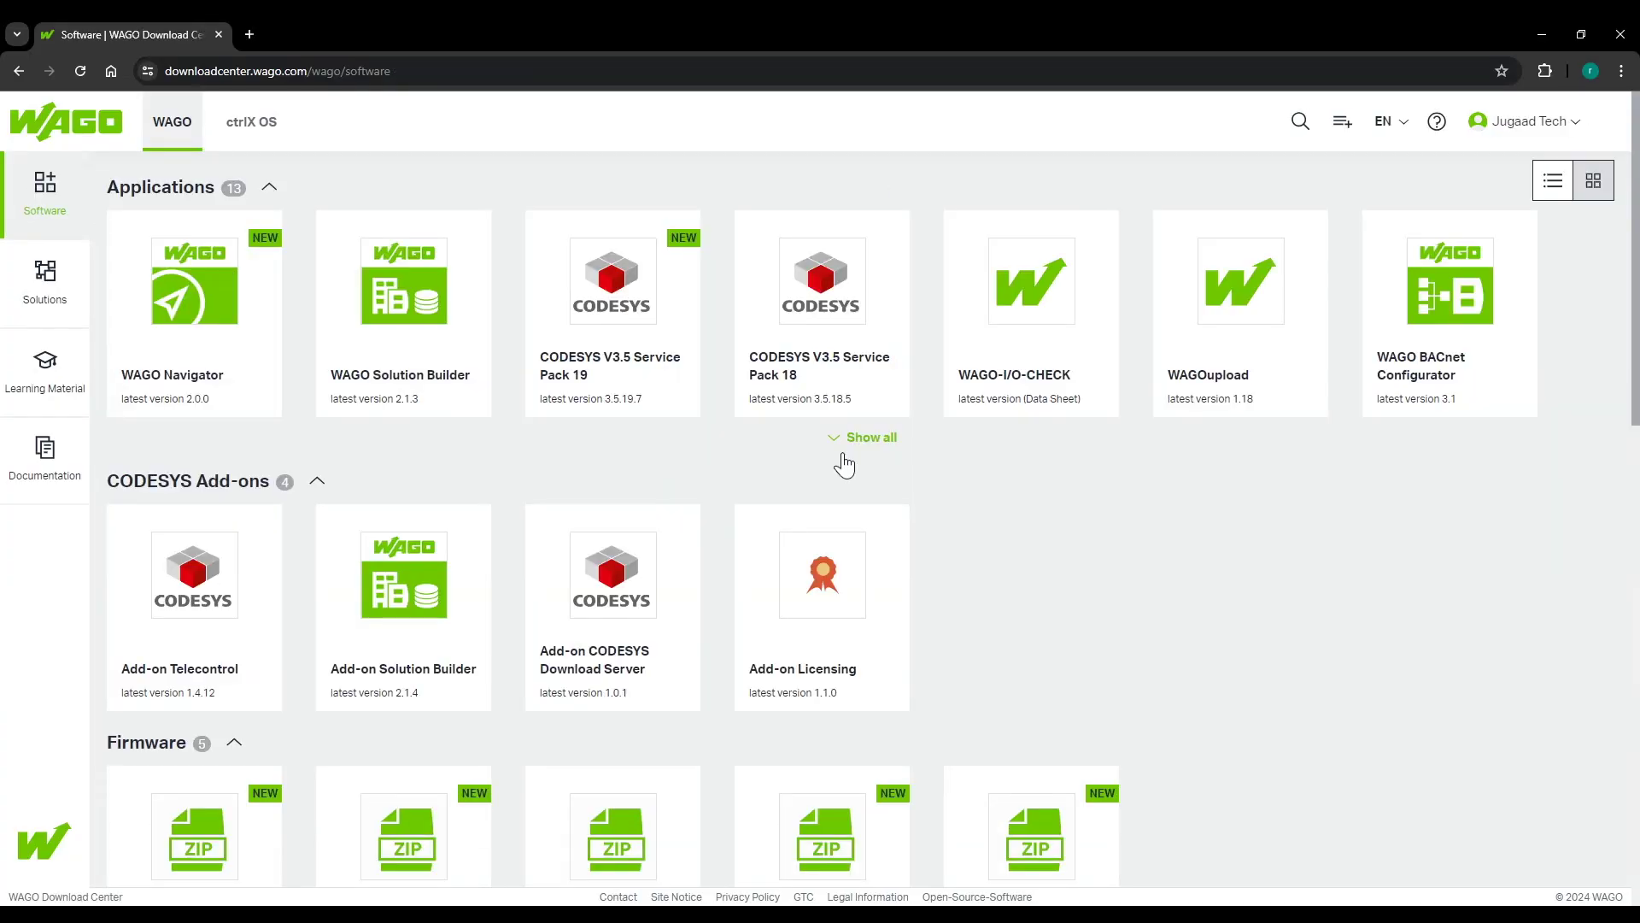
# Download the Device Description CODESYS package from the Device descriptions section.
pyautogui.scroll(-4, 1049, 540)
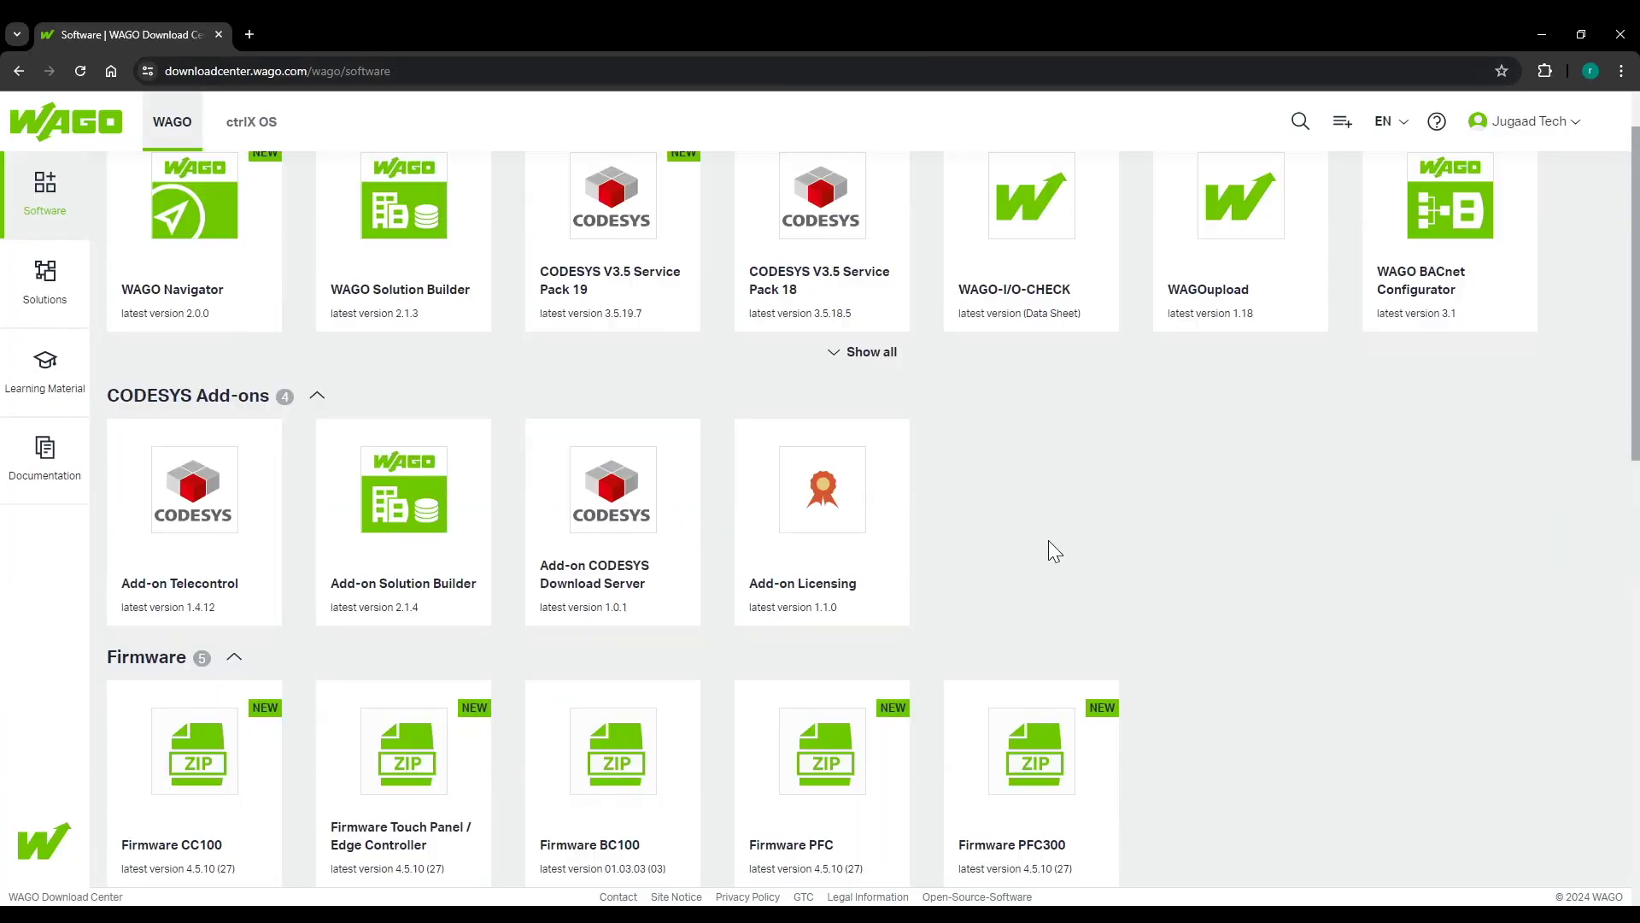
pyautogui.scroll(-2, 203, 630)
pyautogui.click(275, 653)
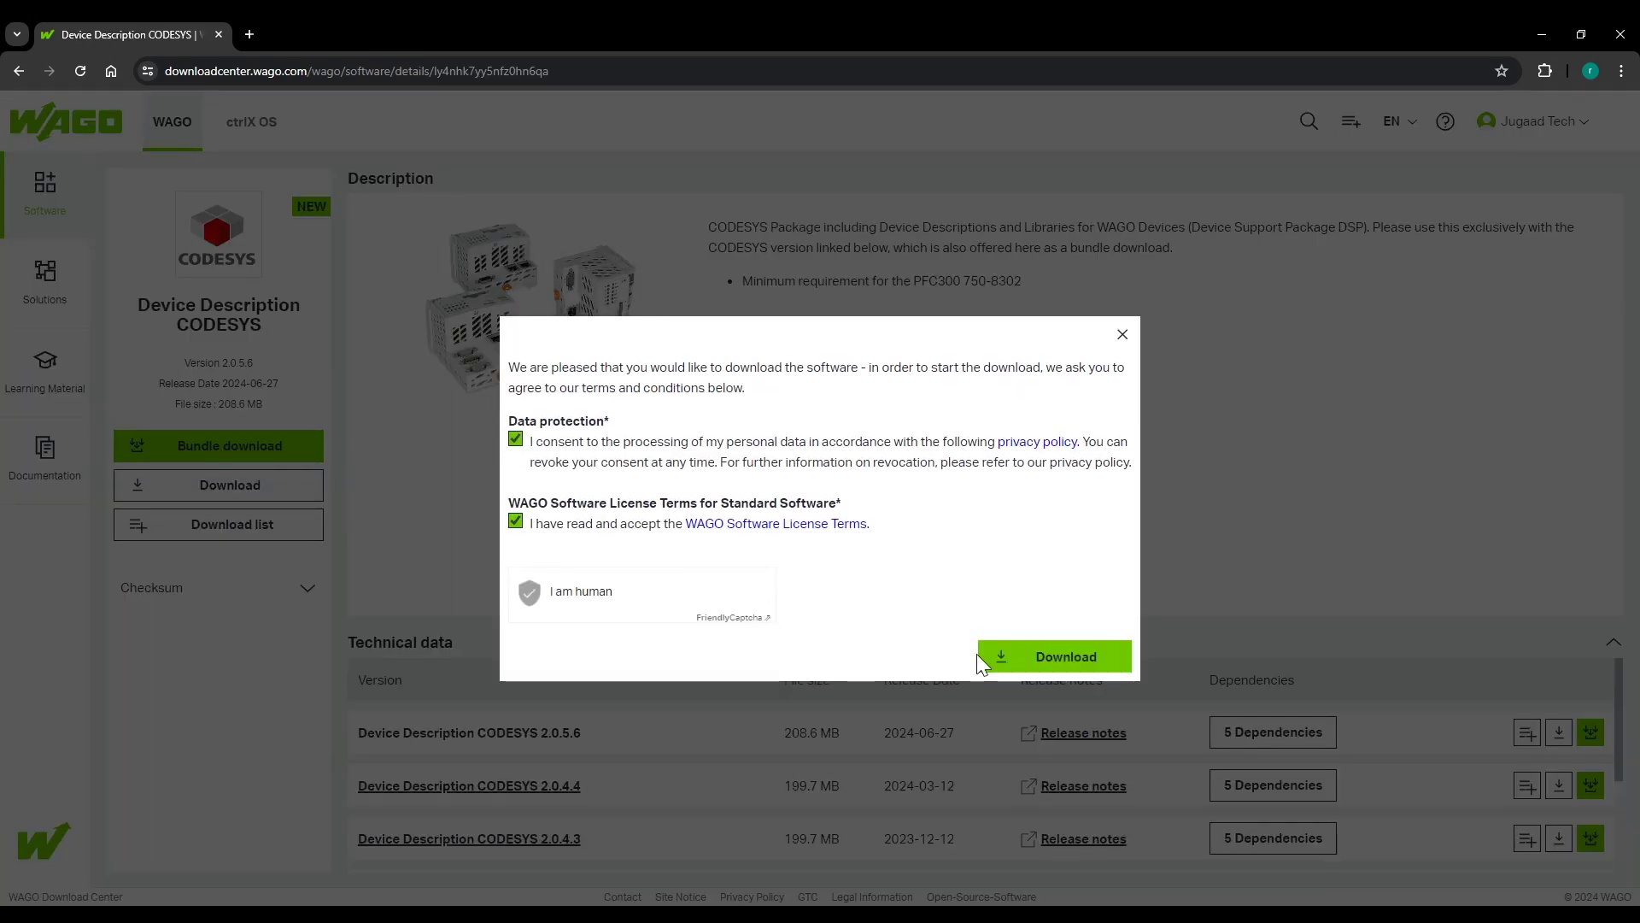
pyautogui.click(1054, 660)
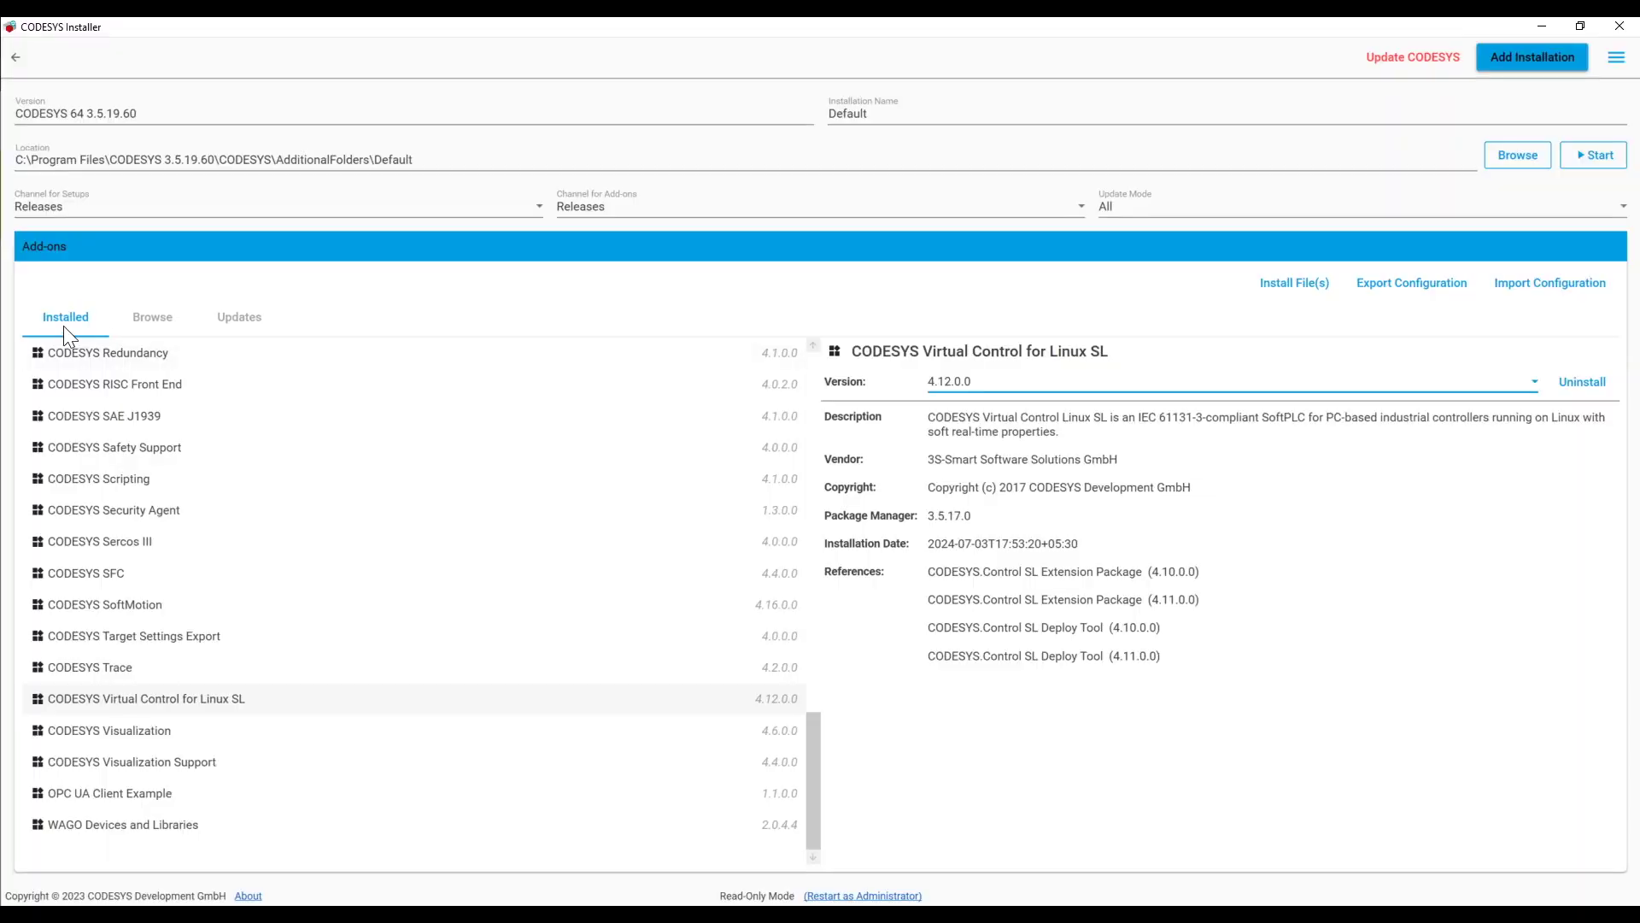
# Install the WAGO .package file from Downloads using Install File(s).
pyautogui.click(1294, 284)
pyautogui.click(755, 471)
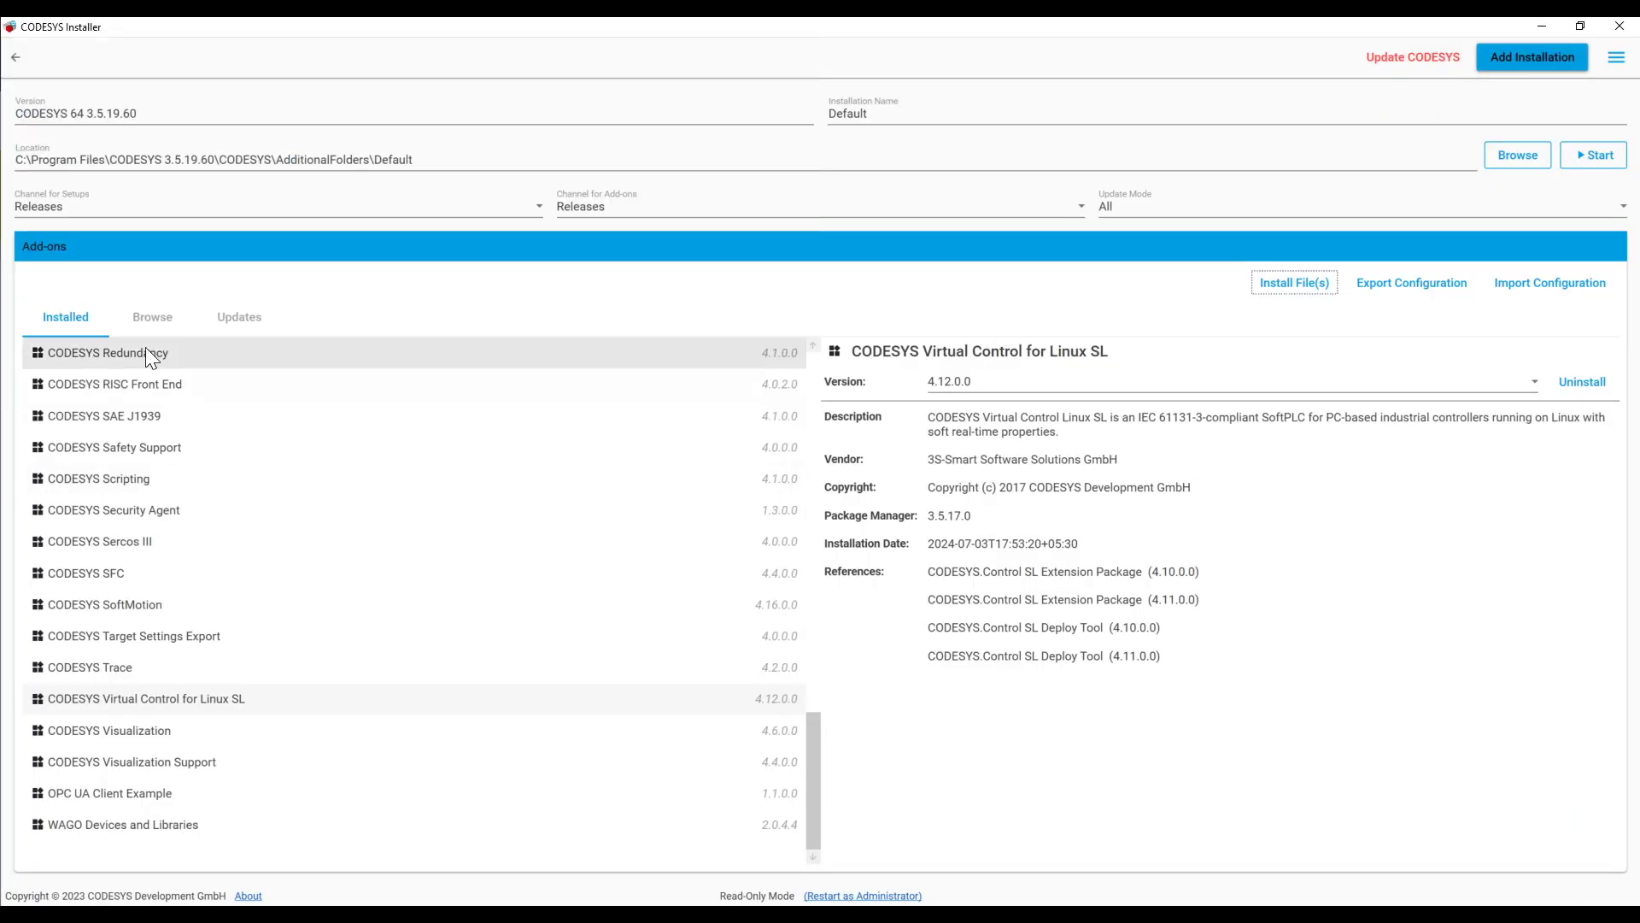
pyautogui.scroll(10, 373, 571)
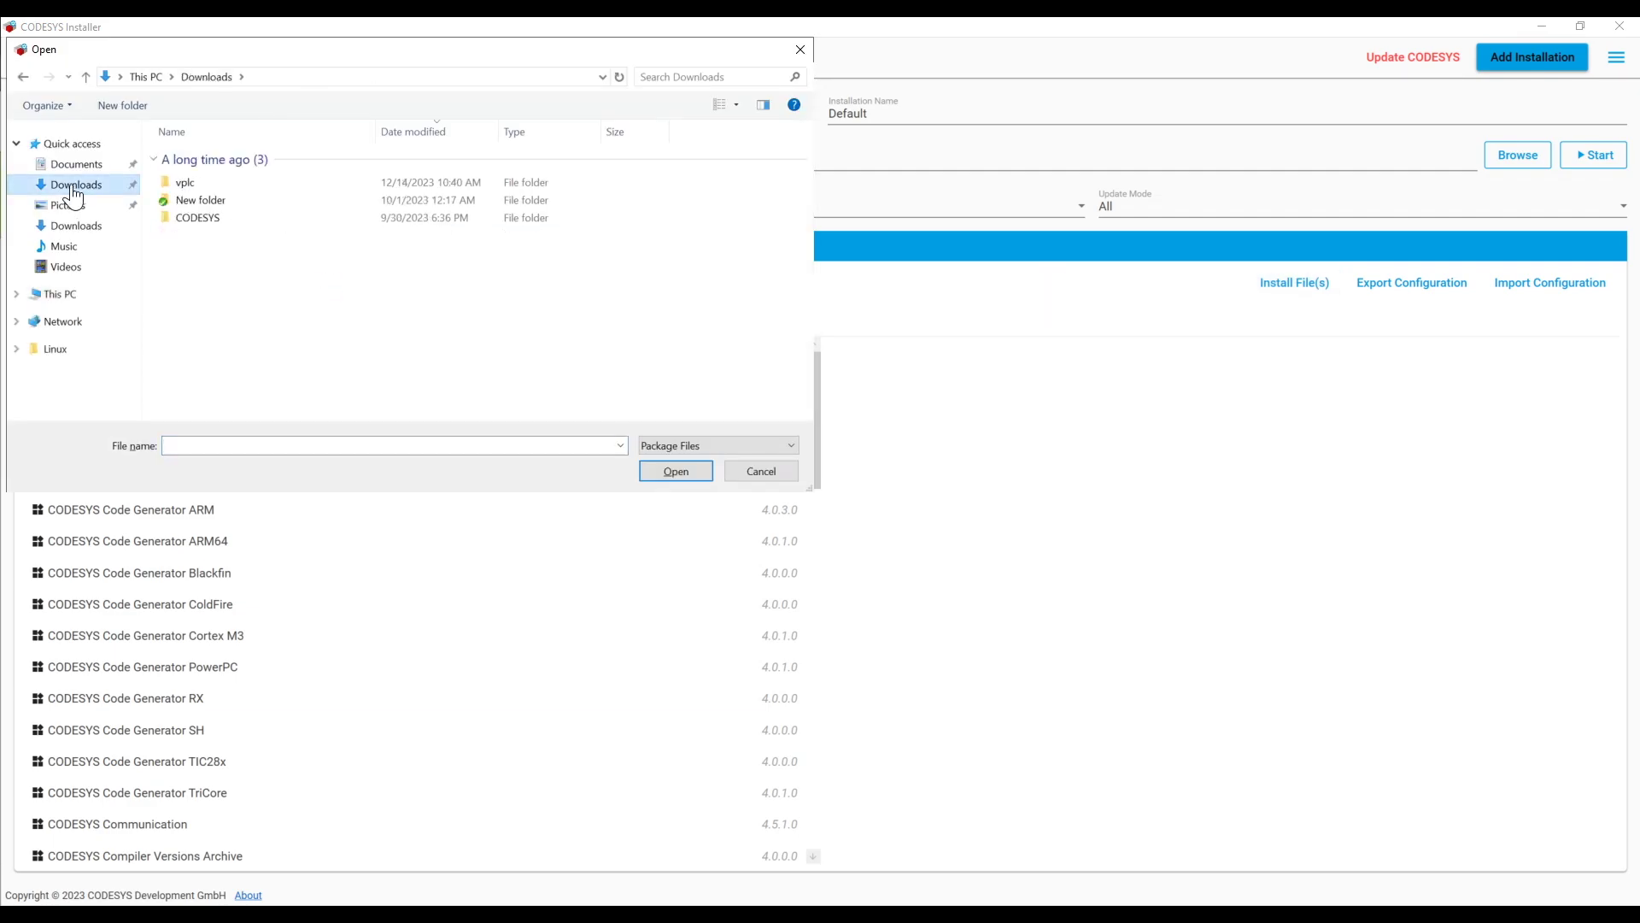
pyautogui.click(60, 294)
pyautogui.doubleClick(359, 245)
pyautogui.click(512, 413)
pyautogui.click(676, 471)
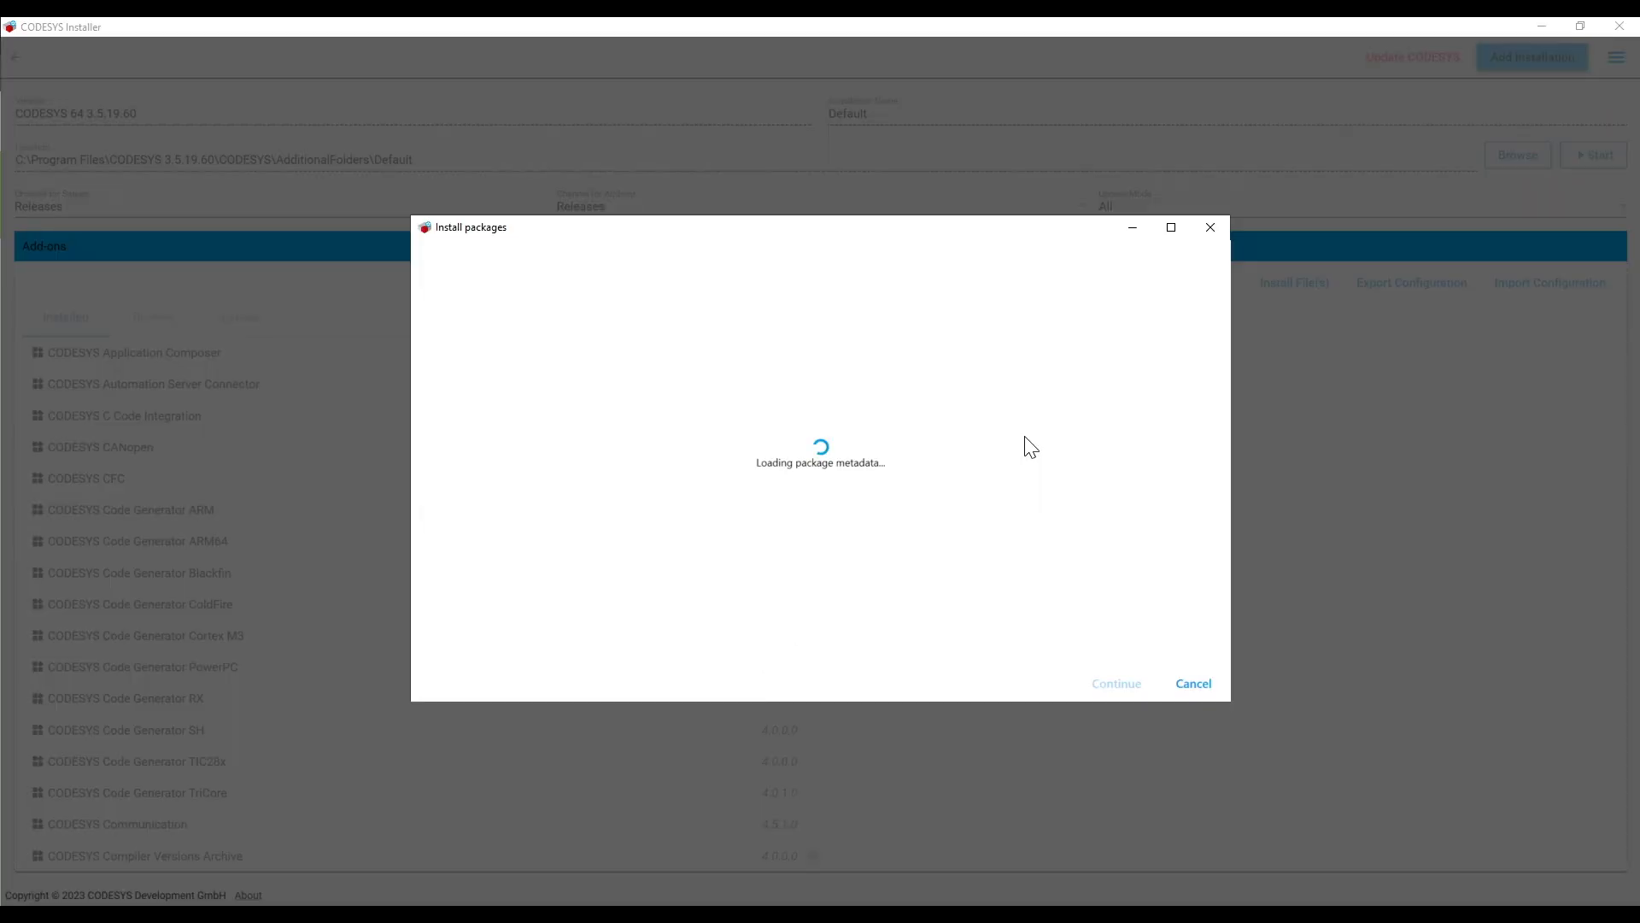
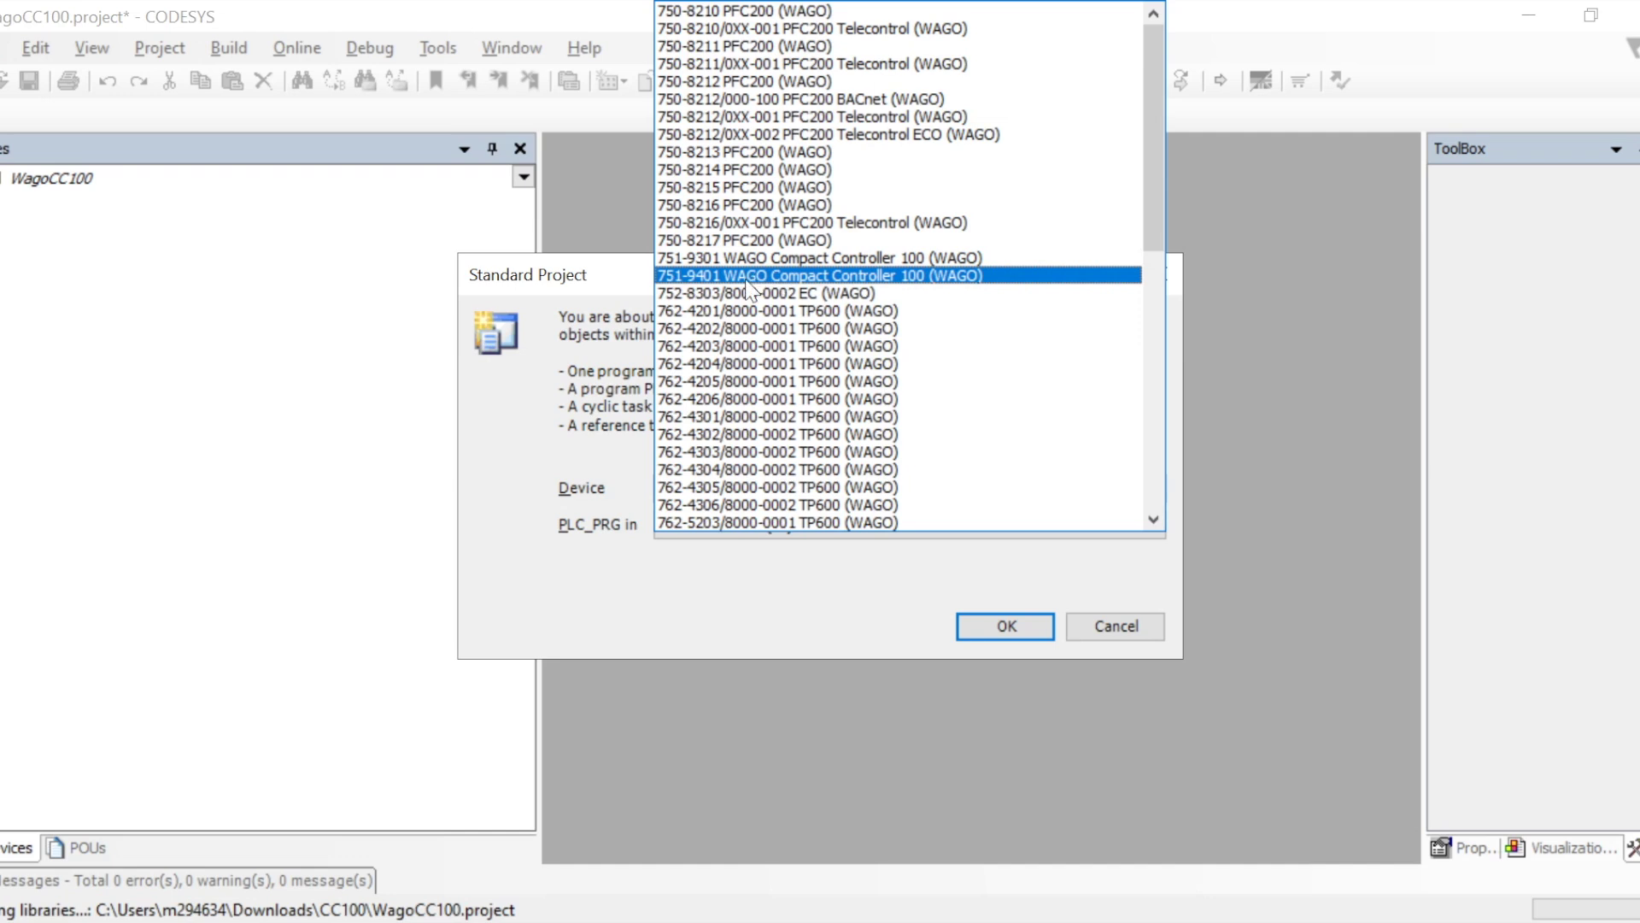
# Create the standard project for the 751-9401 Compact Controller 100 and open the Device settings.
pyautogui.click(774, 275)
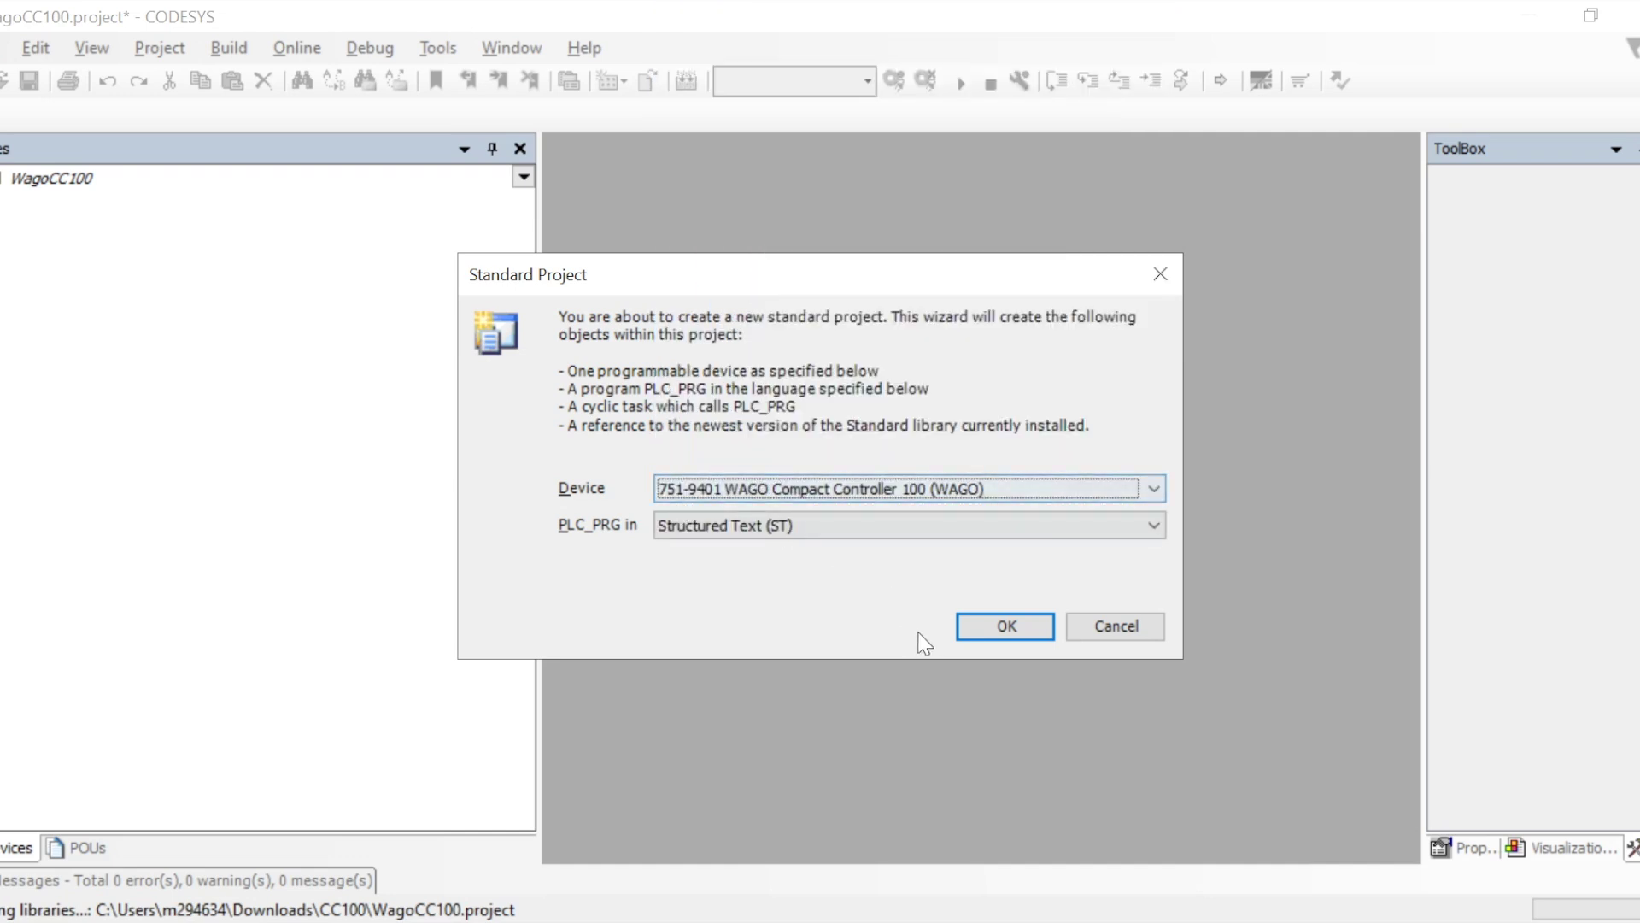
pyautogui.click(1005, 626)
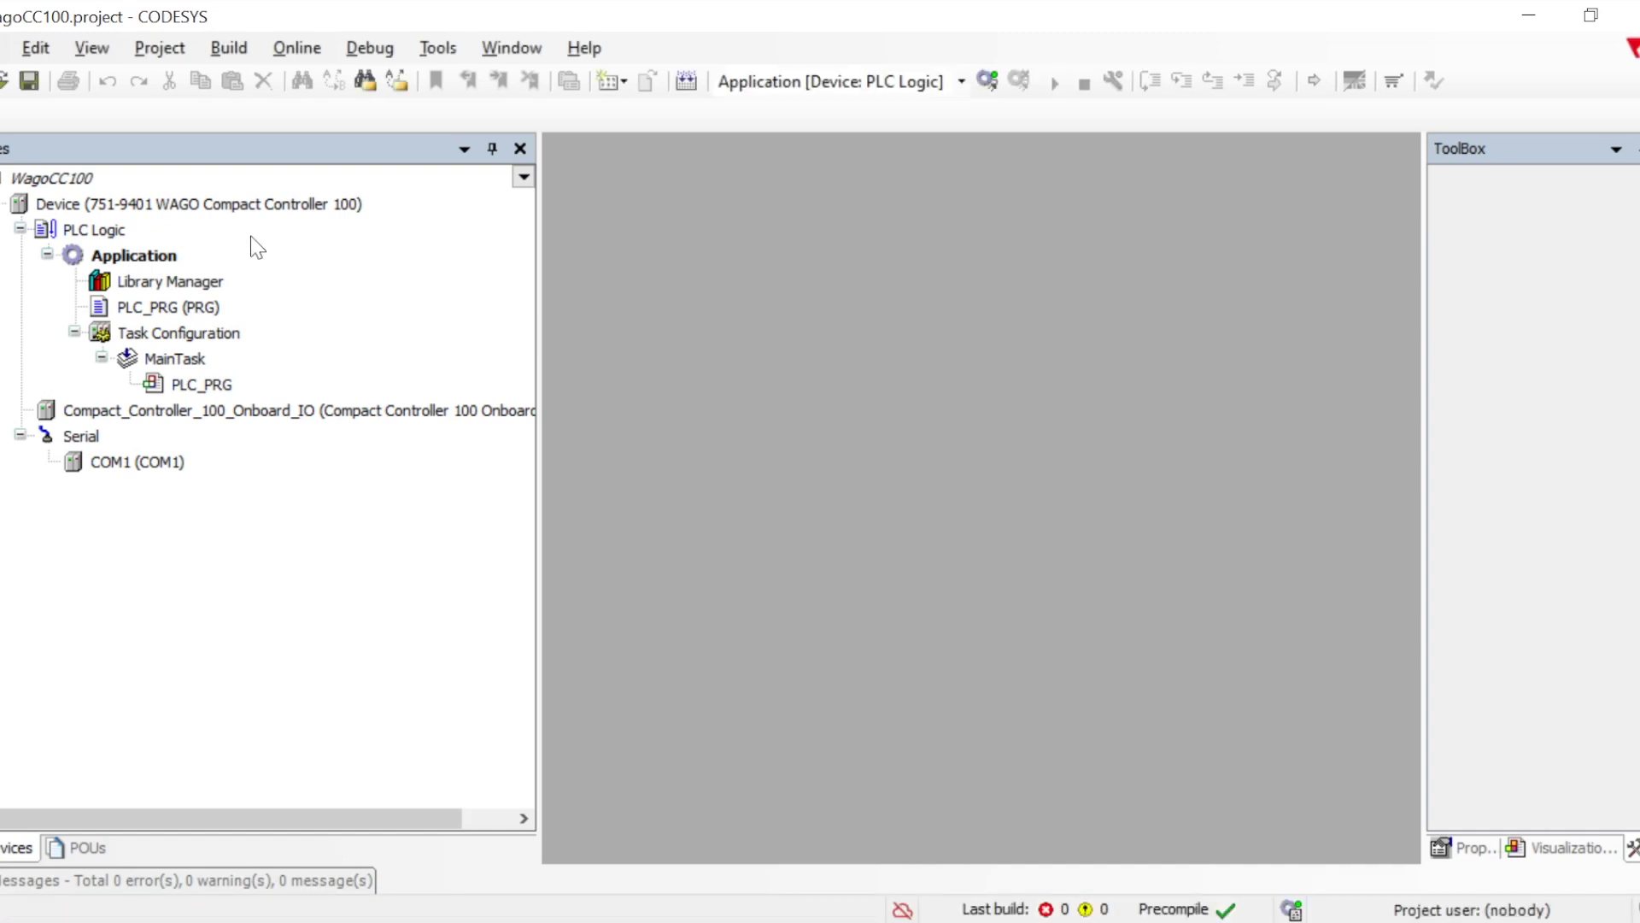
pyautogui.click(125, 208)
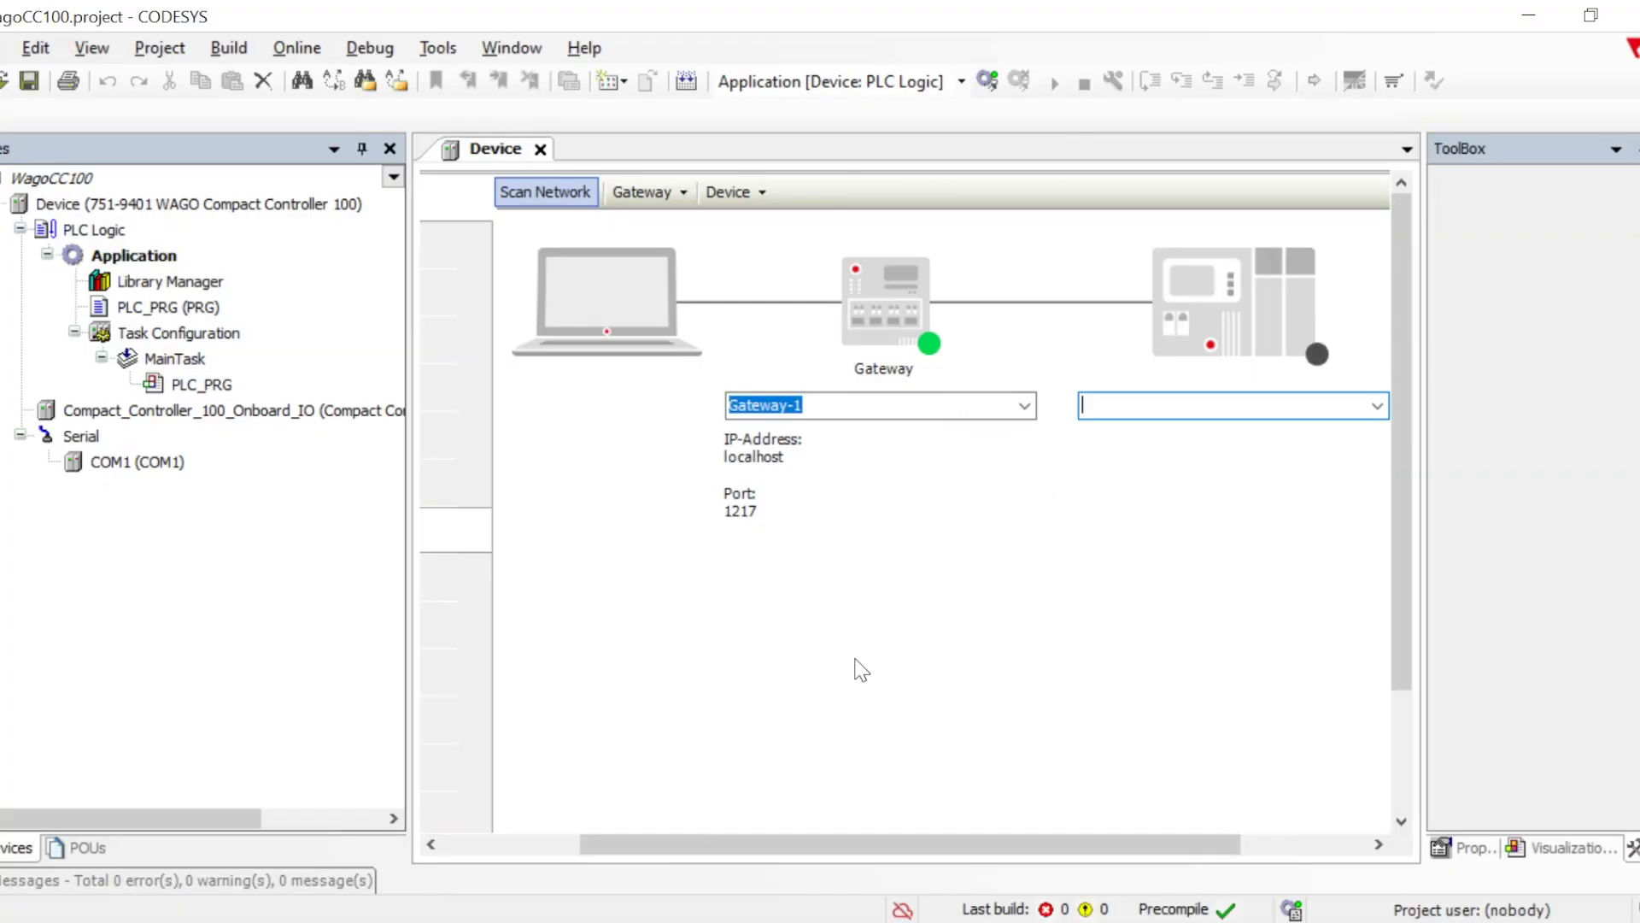
# Scan the network and set CC100-592294 as the target controller.
pyautogui.click(538, 193)
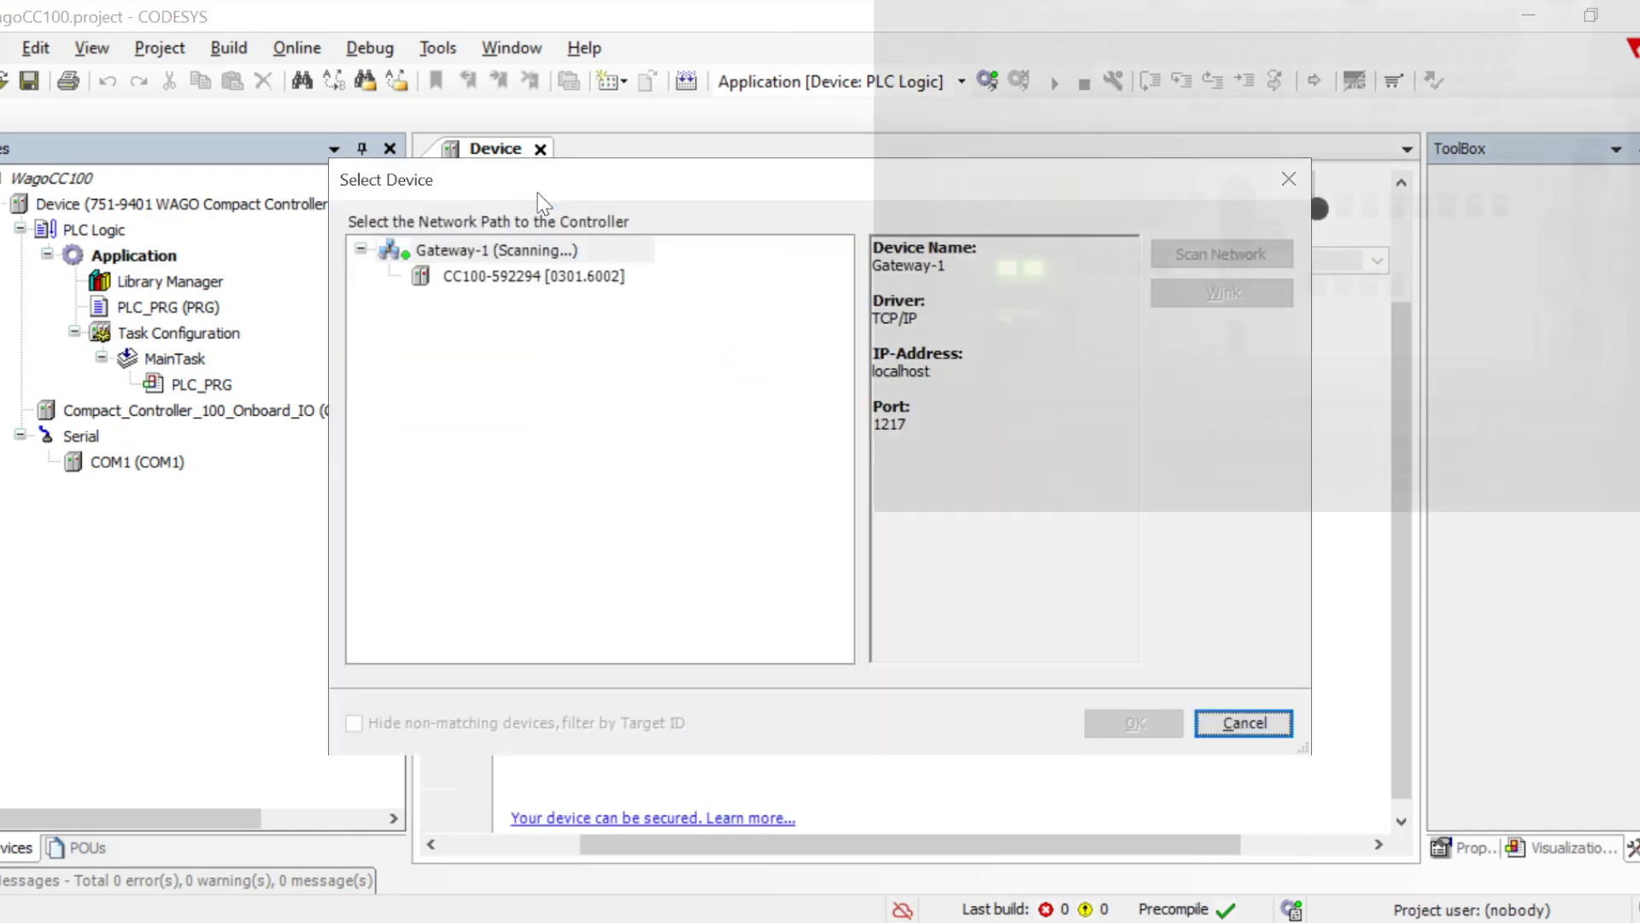
pyautogui.click(506, 277)
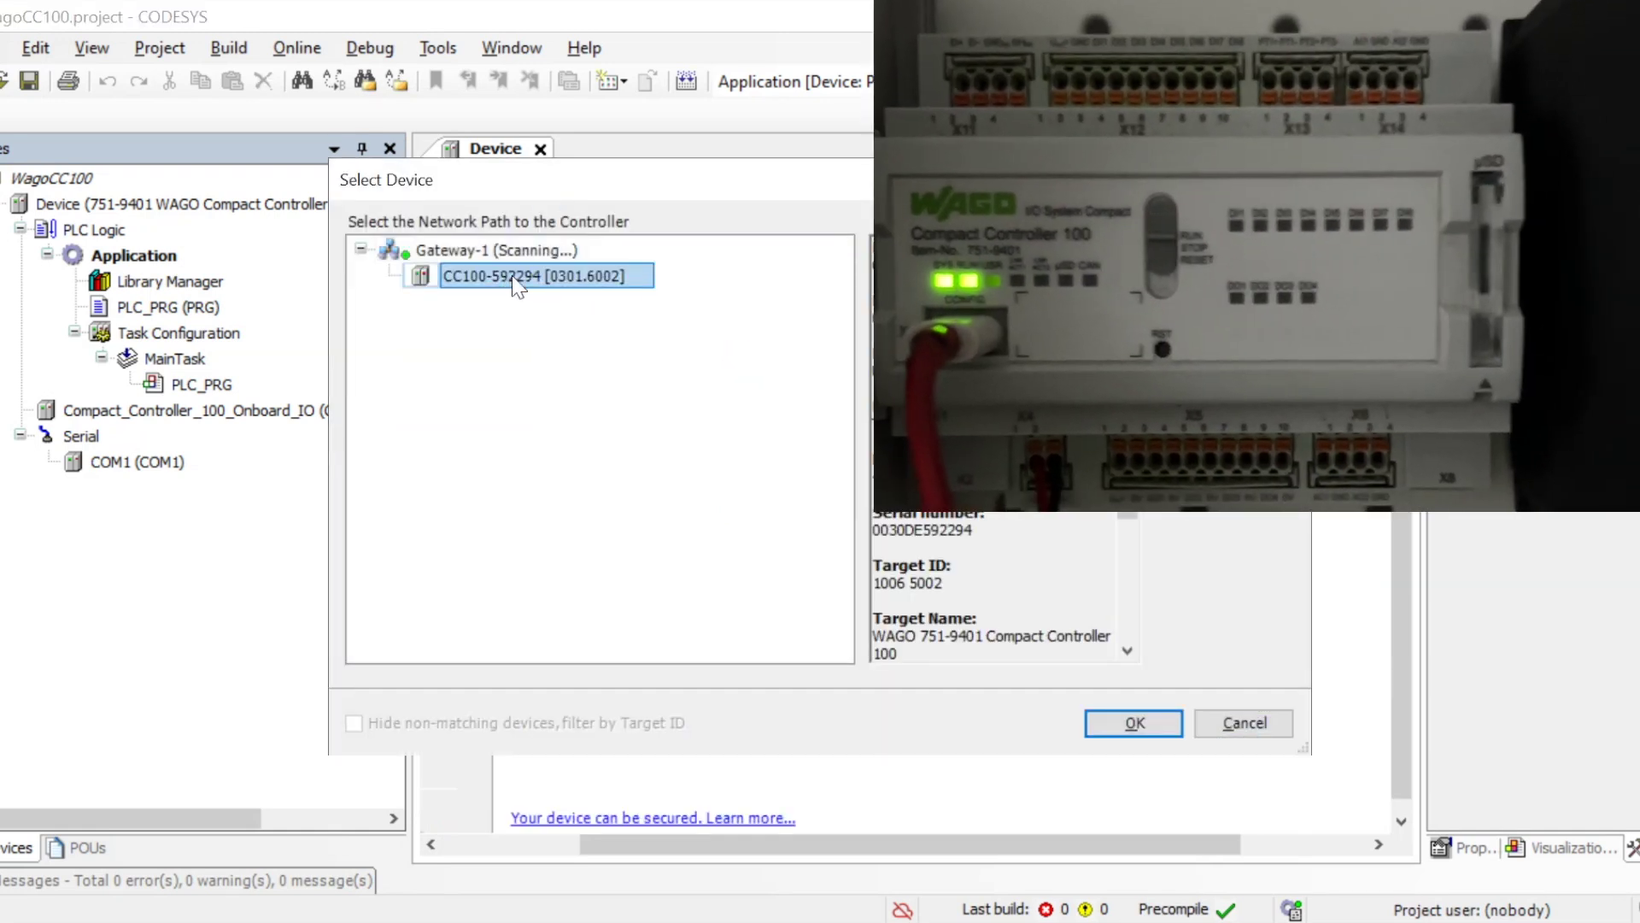
pyautogui.click(1136, 724)
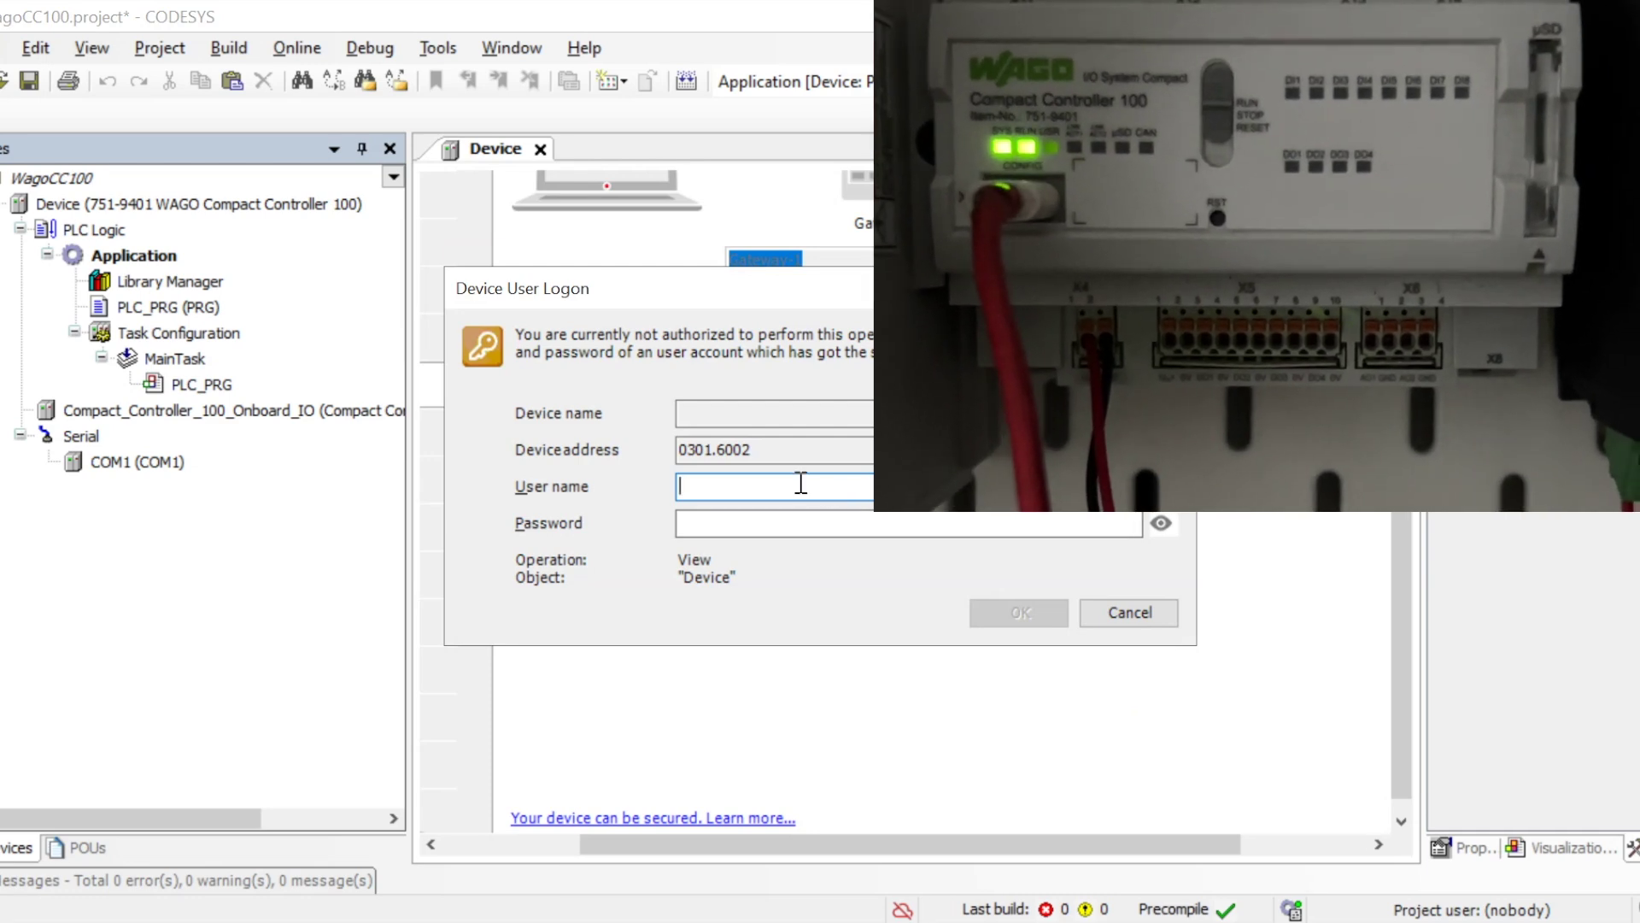
# Log on to the controller with the device user name and password.
pyautogui.write('admin')
pyautogui.press('Tab')
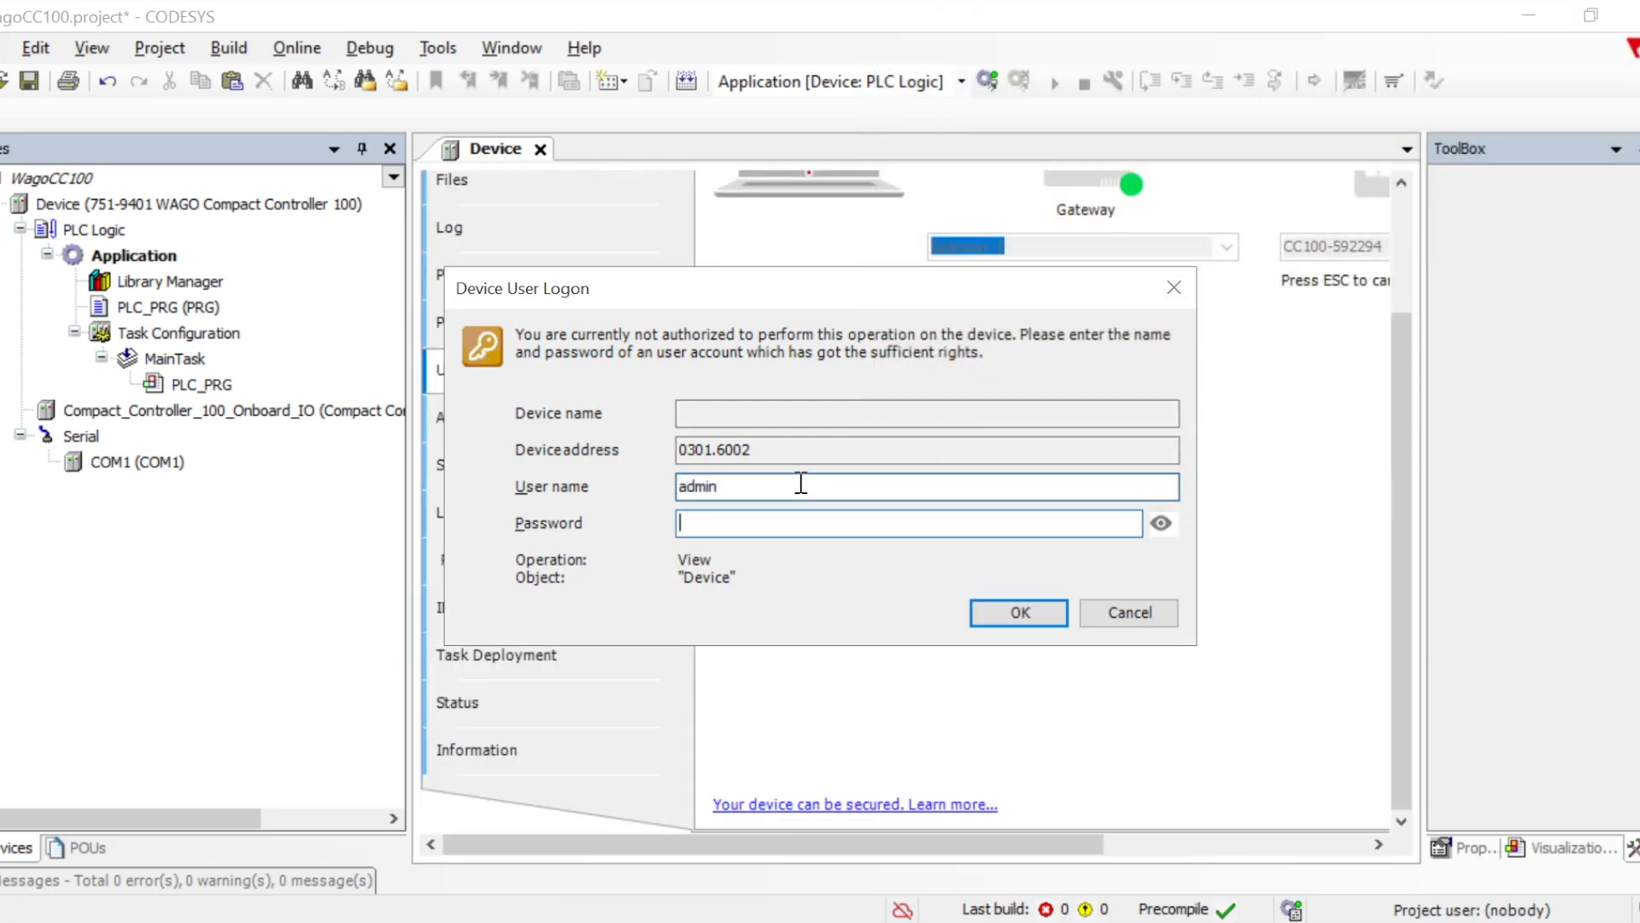
pyautogui.press('Return')
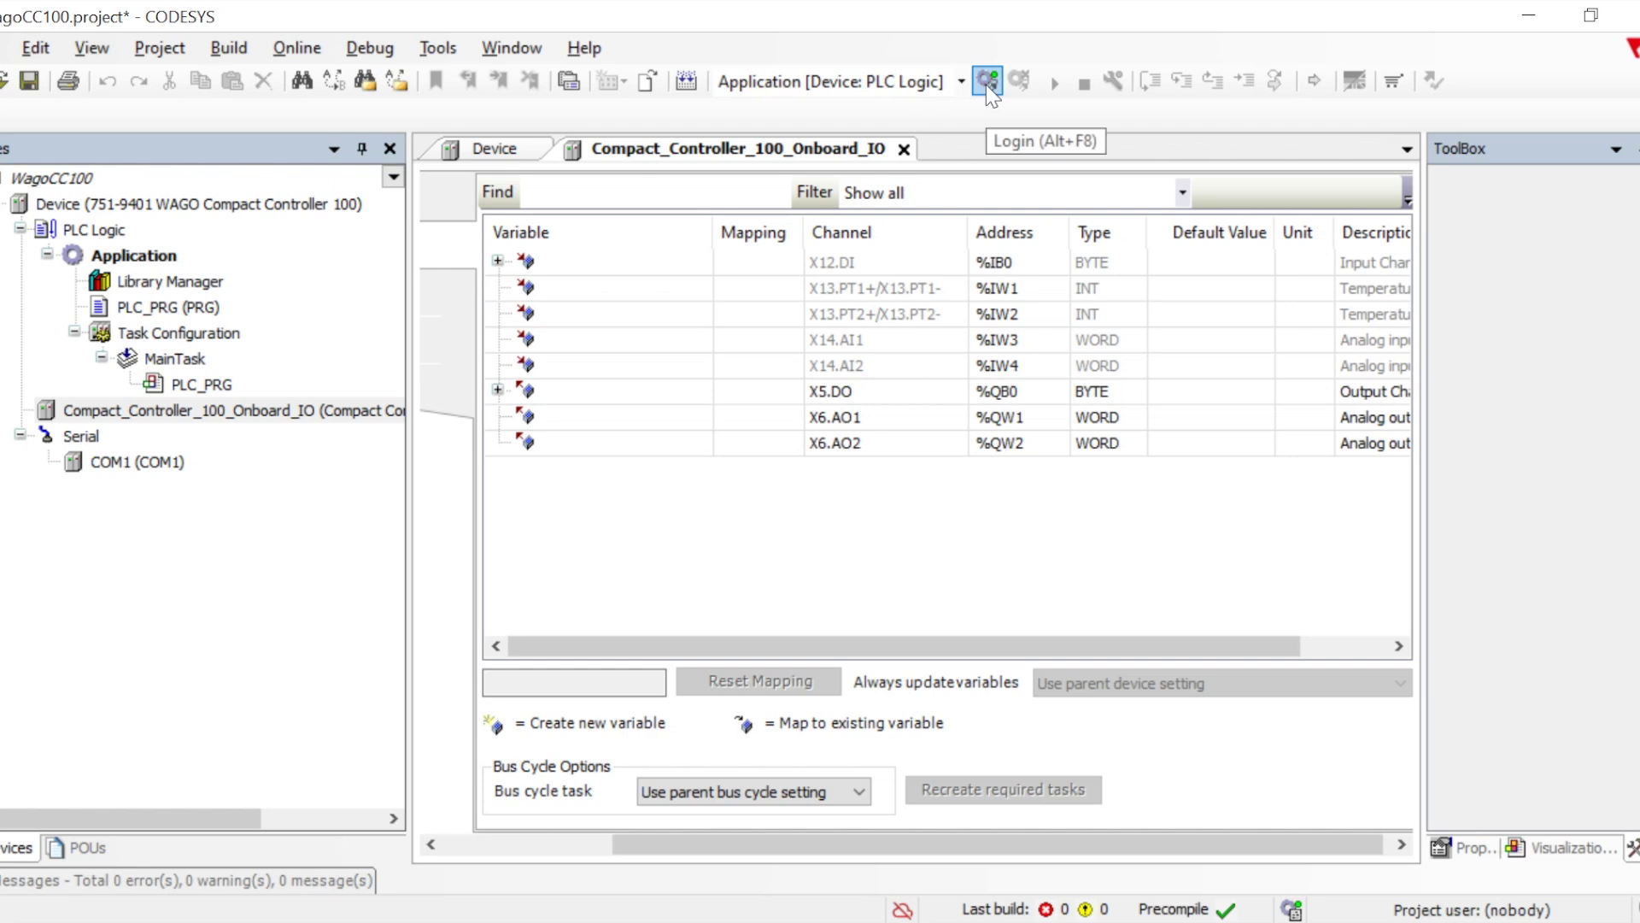
# Log in, download the new application to the CC100, and start it.
pyautogui.click(987, 83)
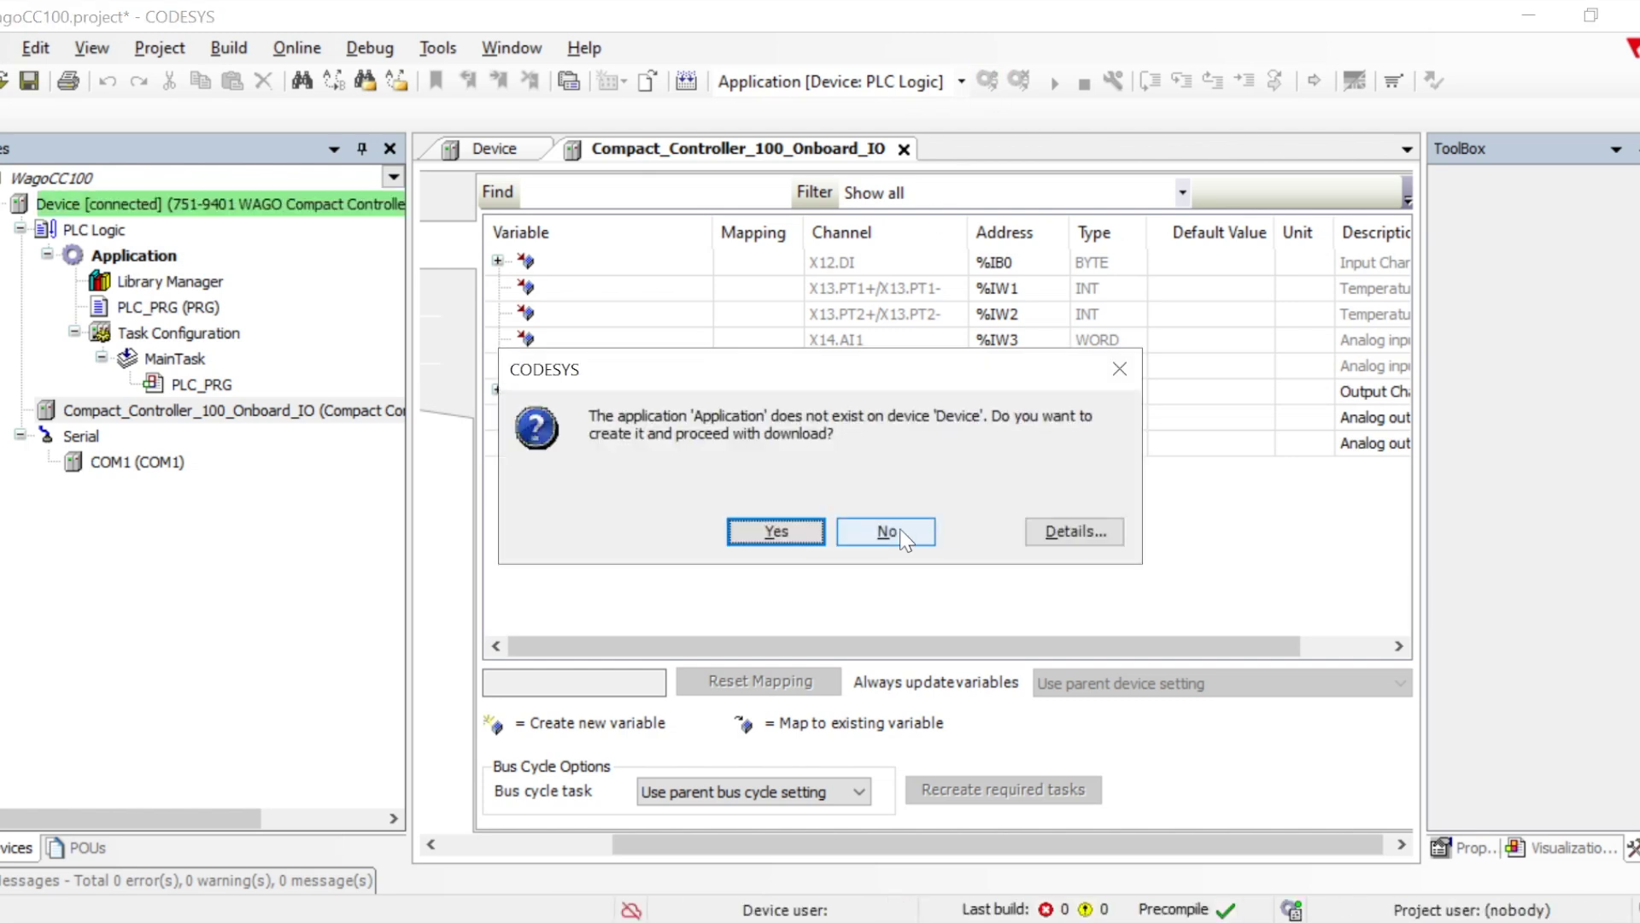
pyautogui.click(775, 532)
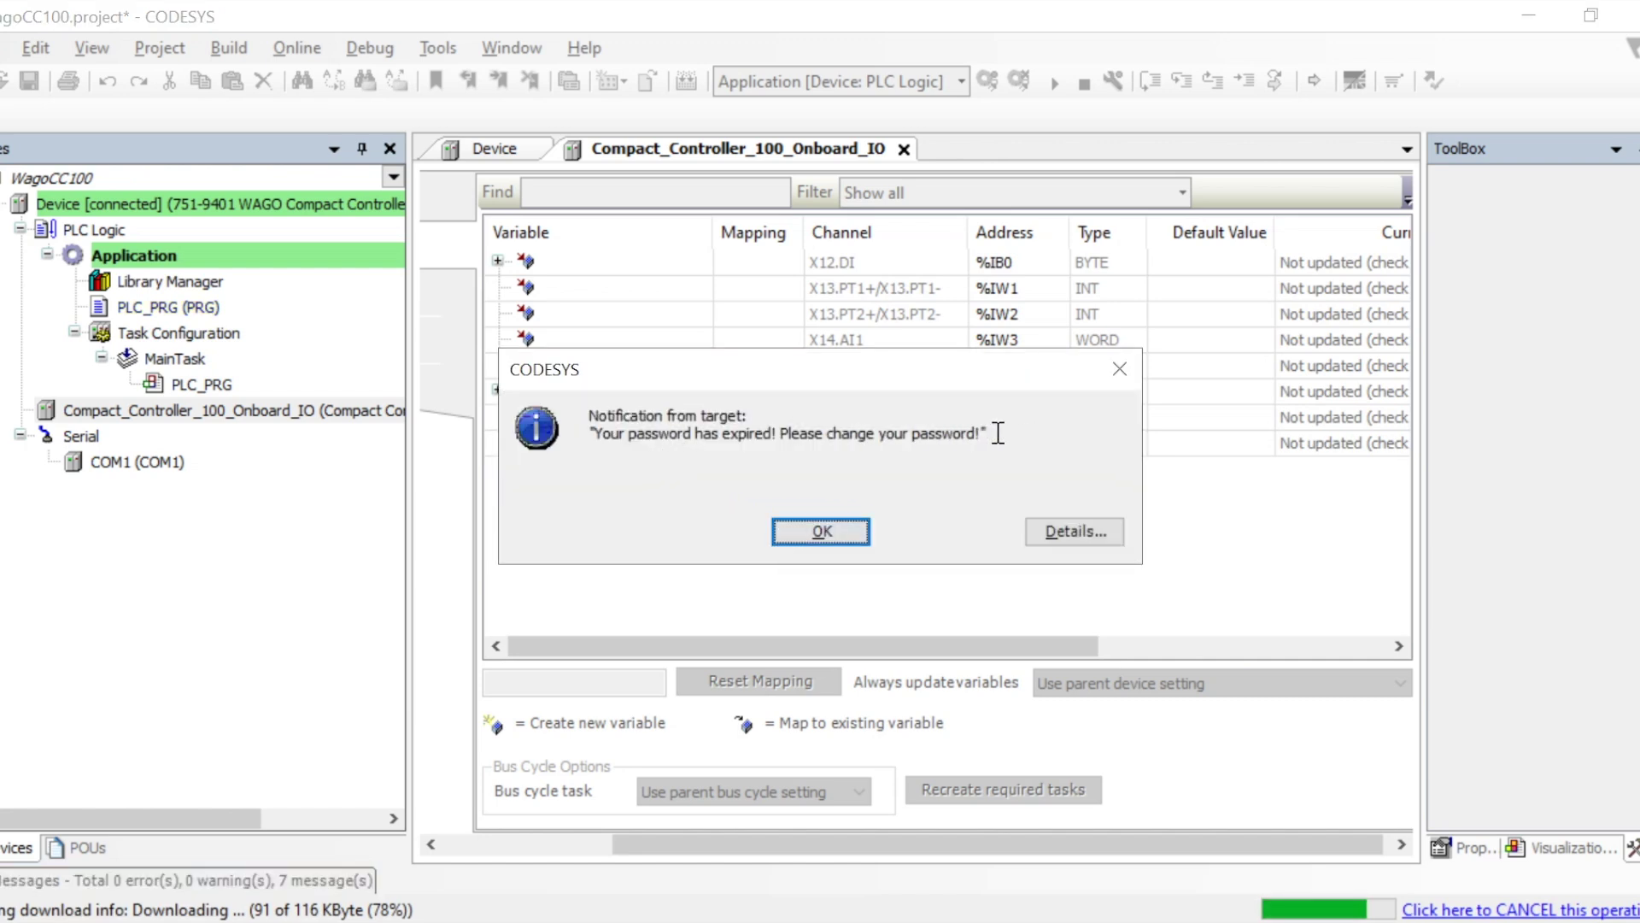
pyautogui.click(850, 531)
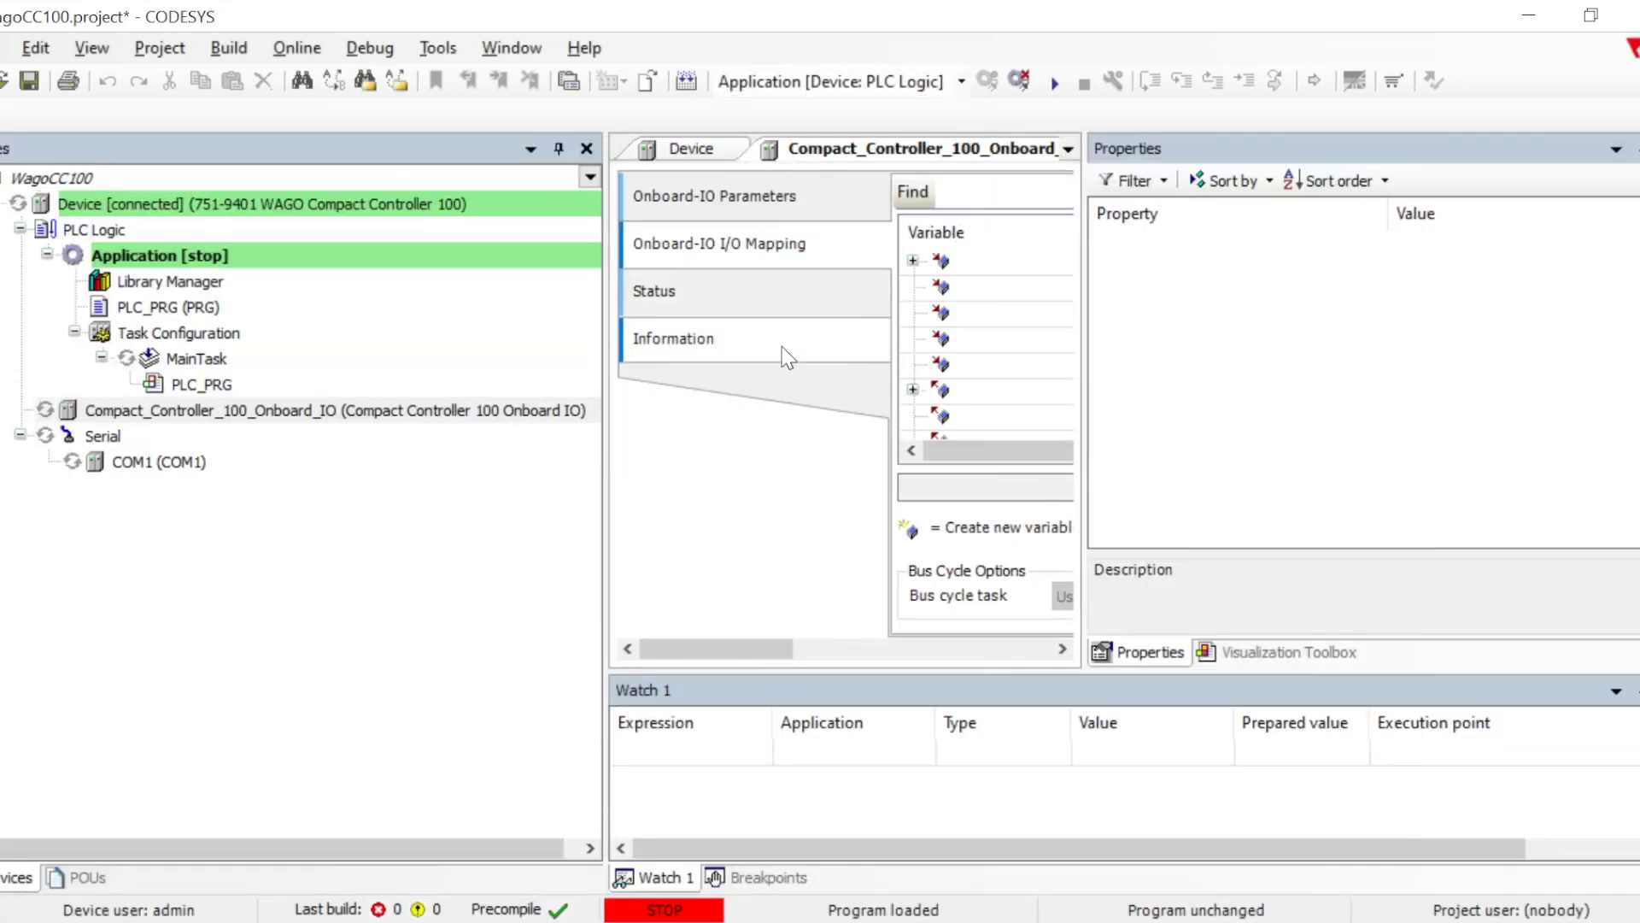
pyautogui.click(1054, 83)
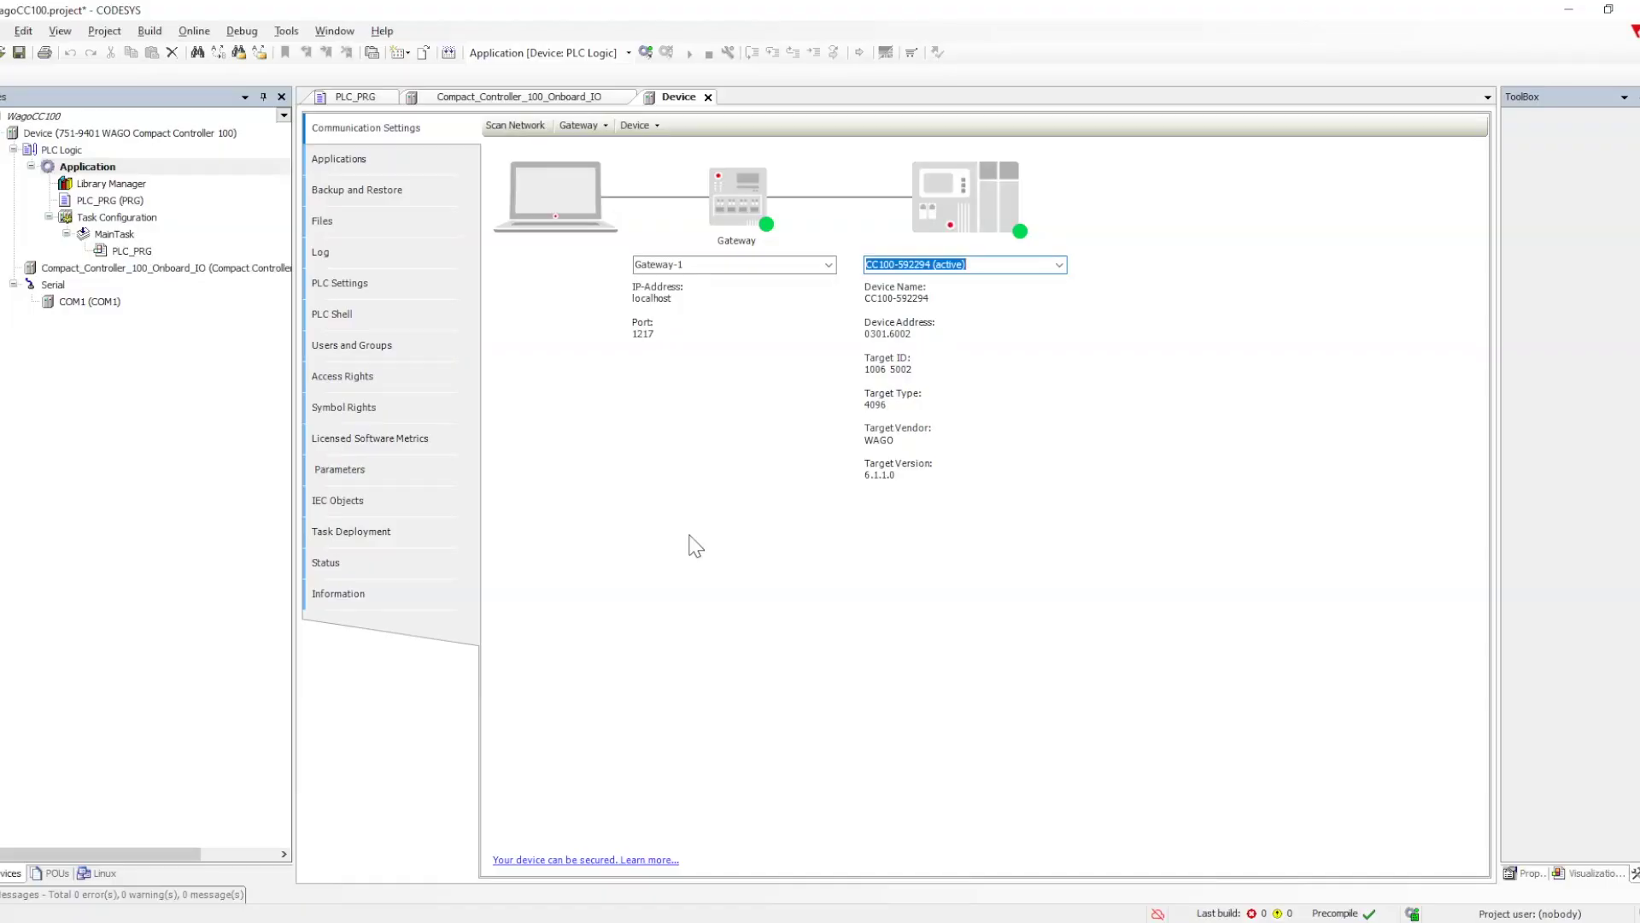
# In Application Properties, enable implicit boot application on download and on online change.
pyautogui.click(149, 31)
pyautogui.moveTo(188, 34)
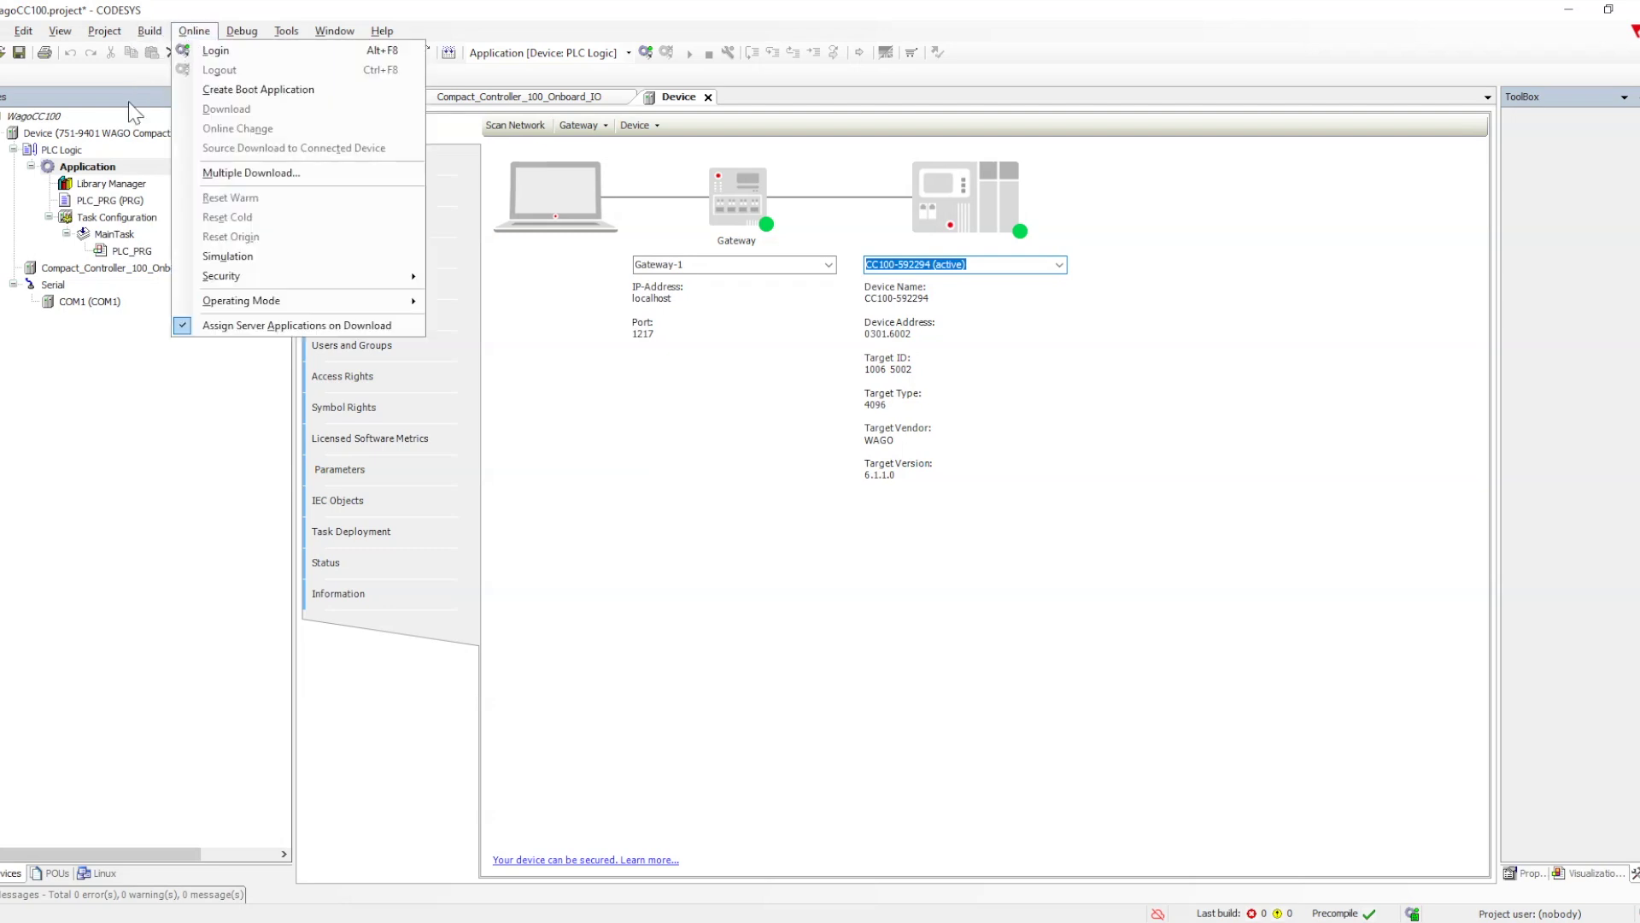
pyautogui.click(89, 487)
pyautogui.click(88, 171)
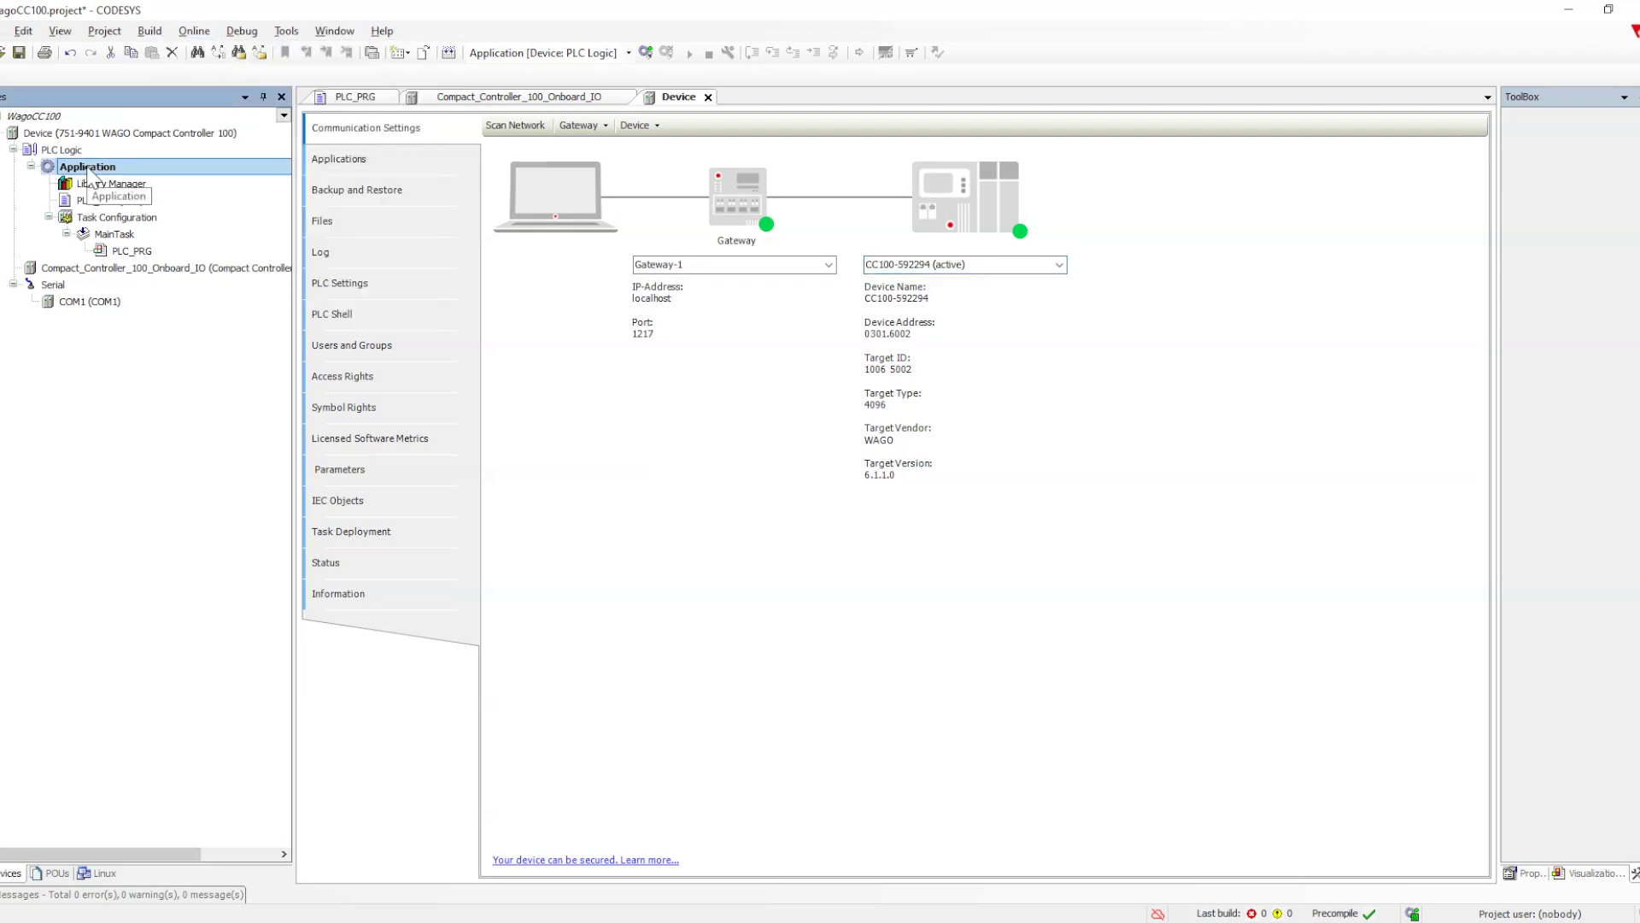
pyautogui.rightClick(92, 175)
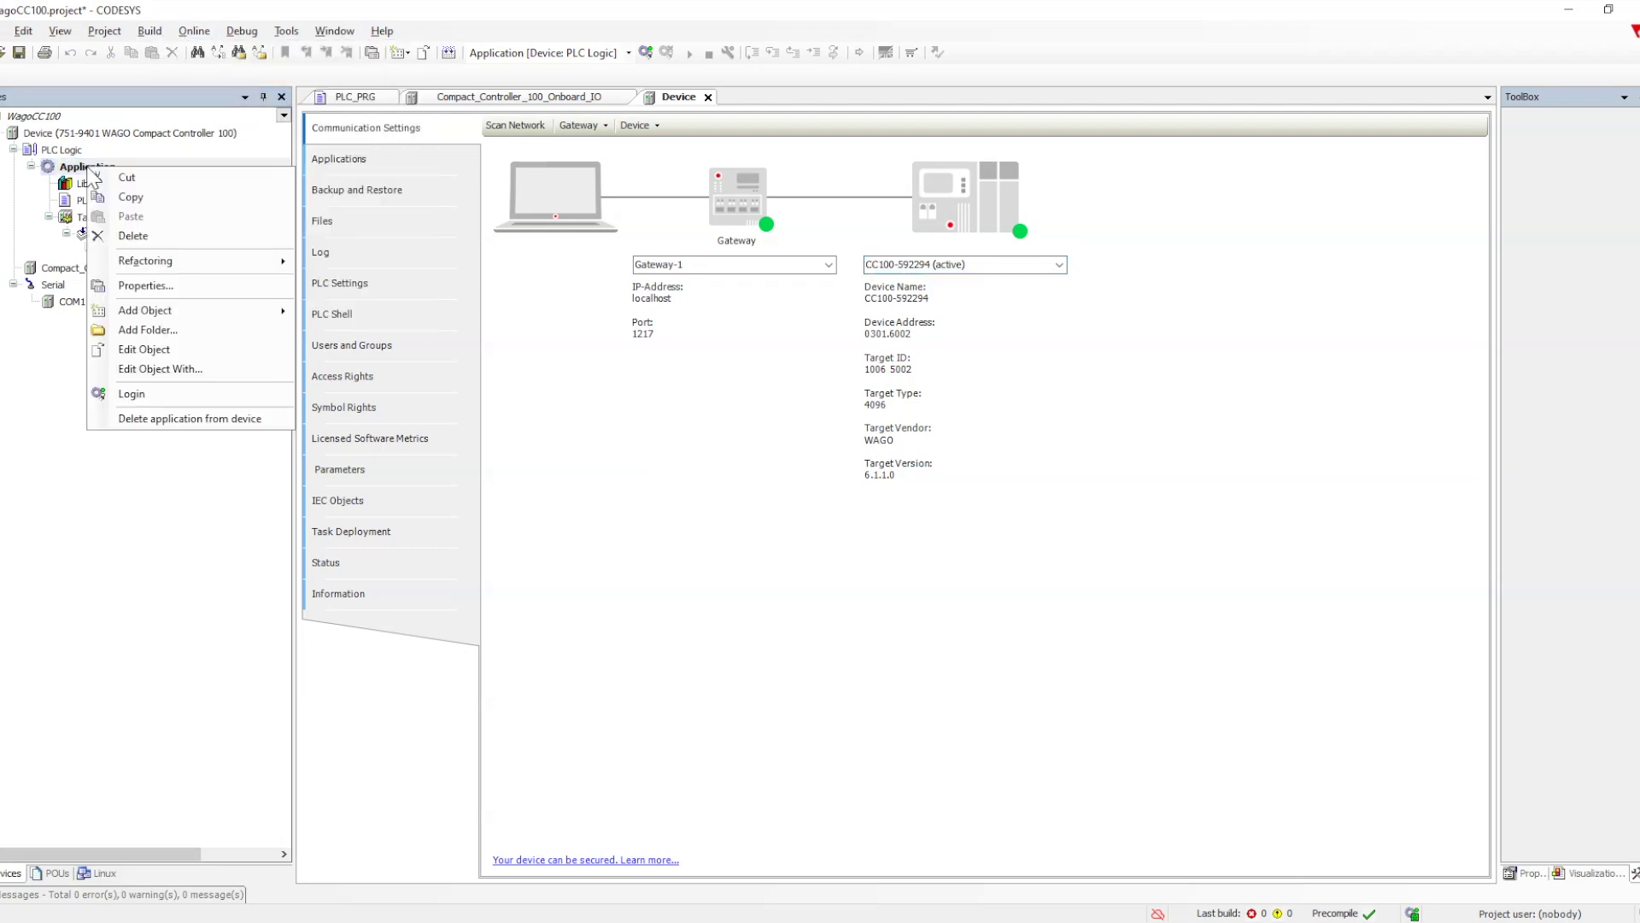
pyautogui.click(145, 286)
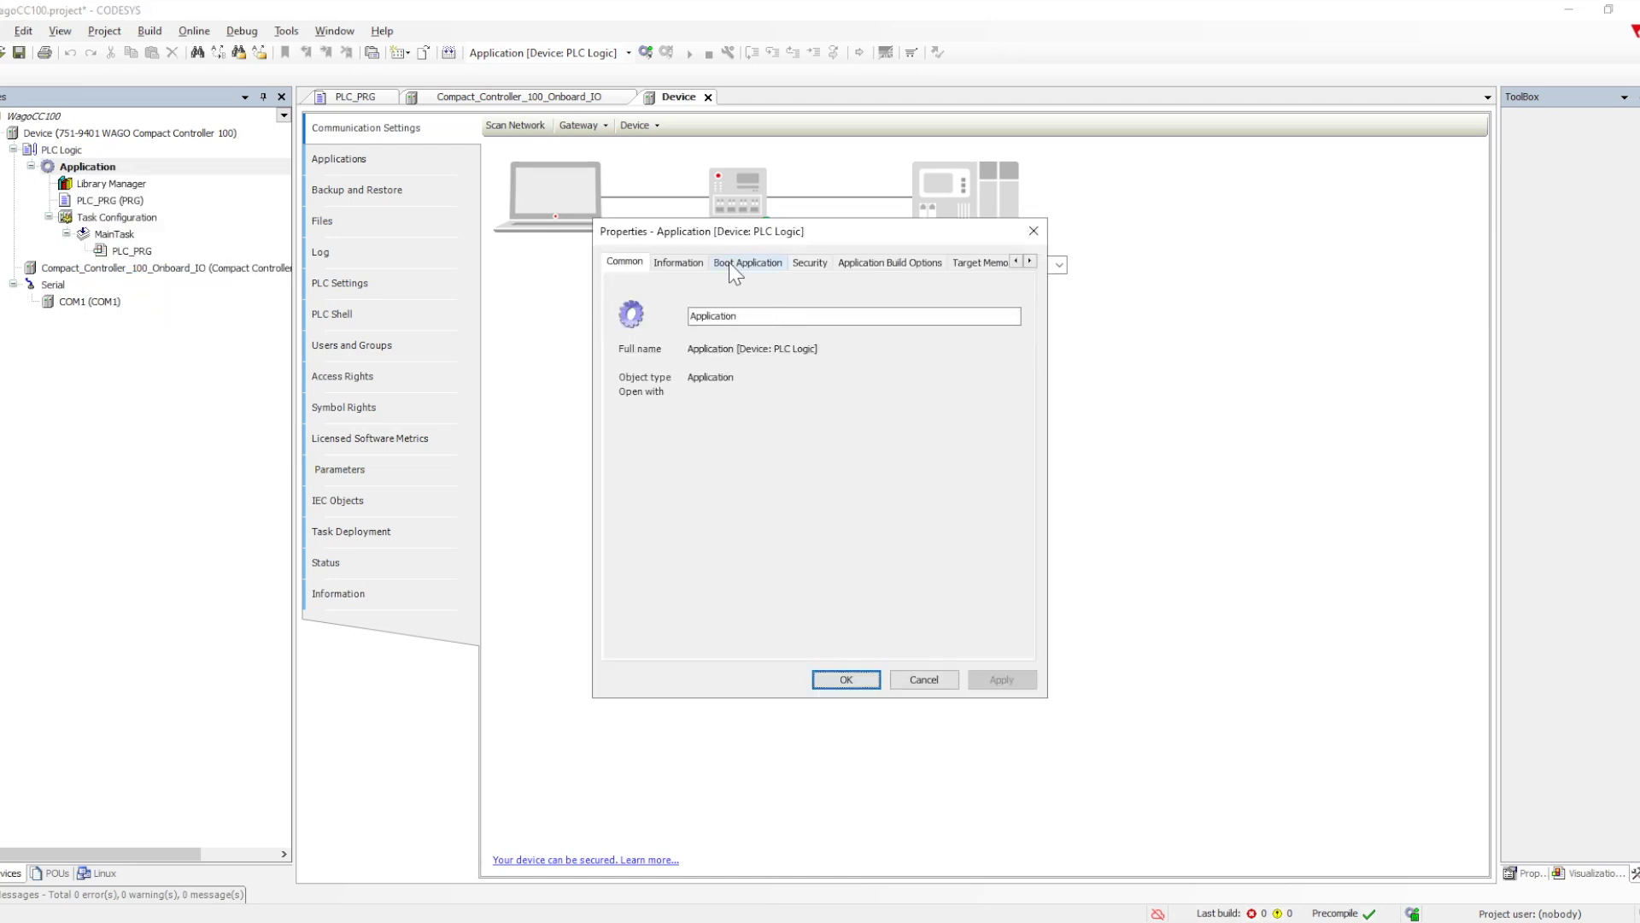
pyautogui.click(725, 260)
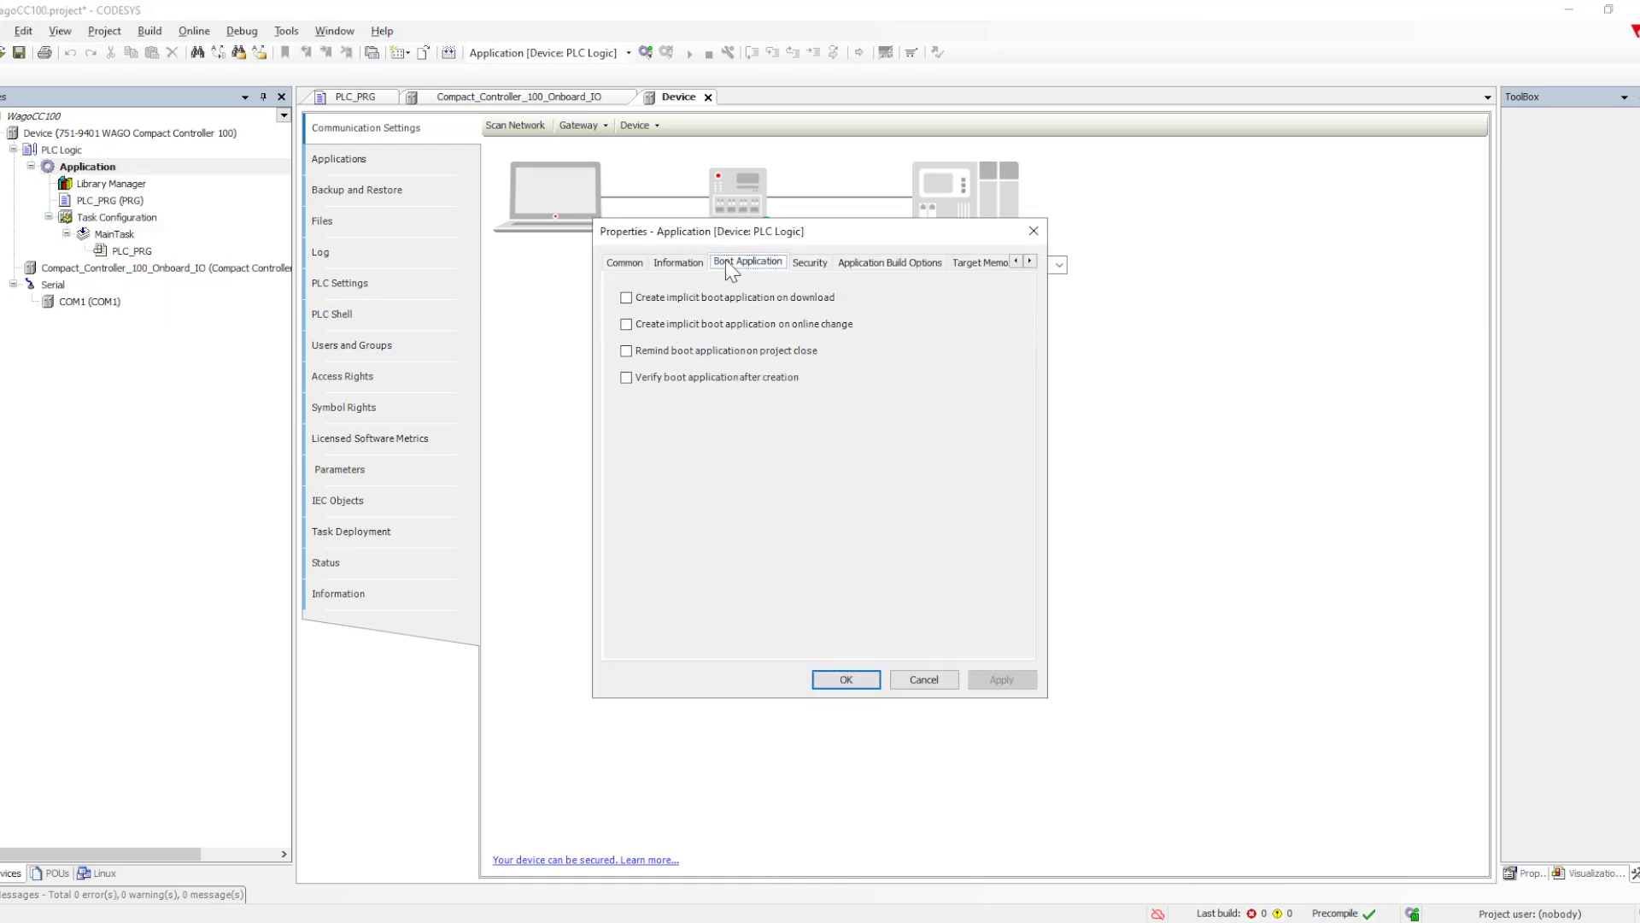
pyautogui.click(668, 304)
pyautogui.click(639, 326)
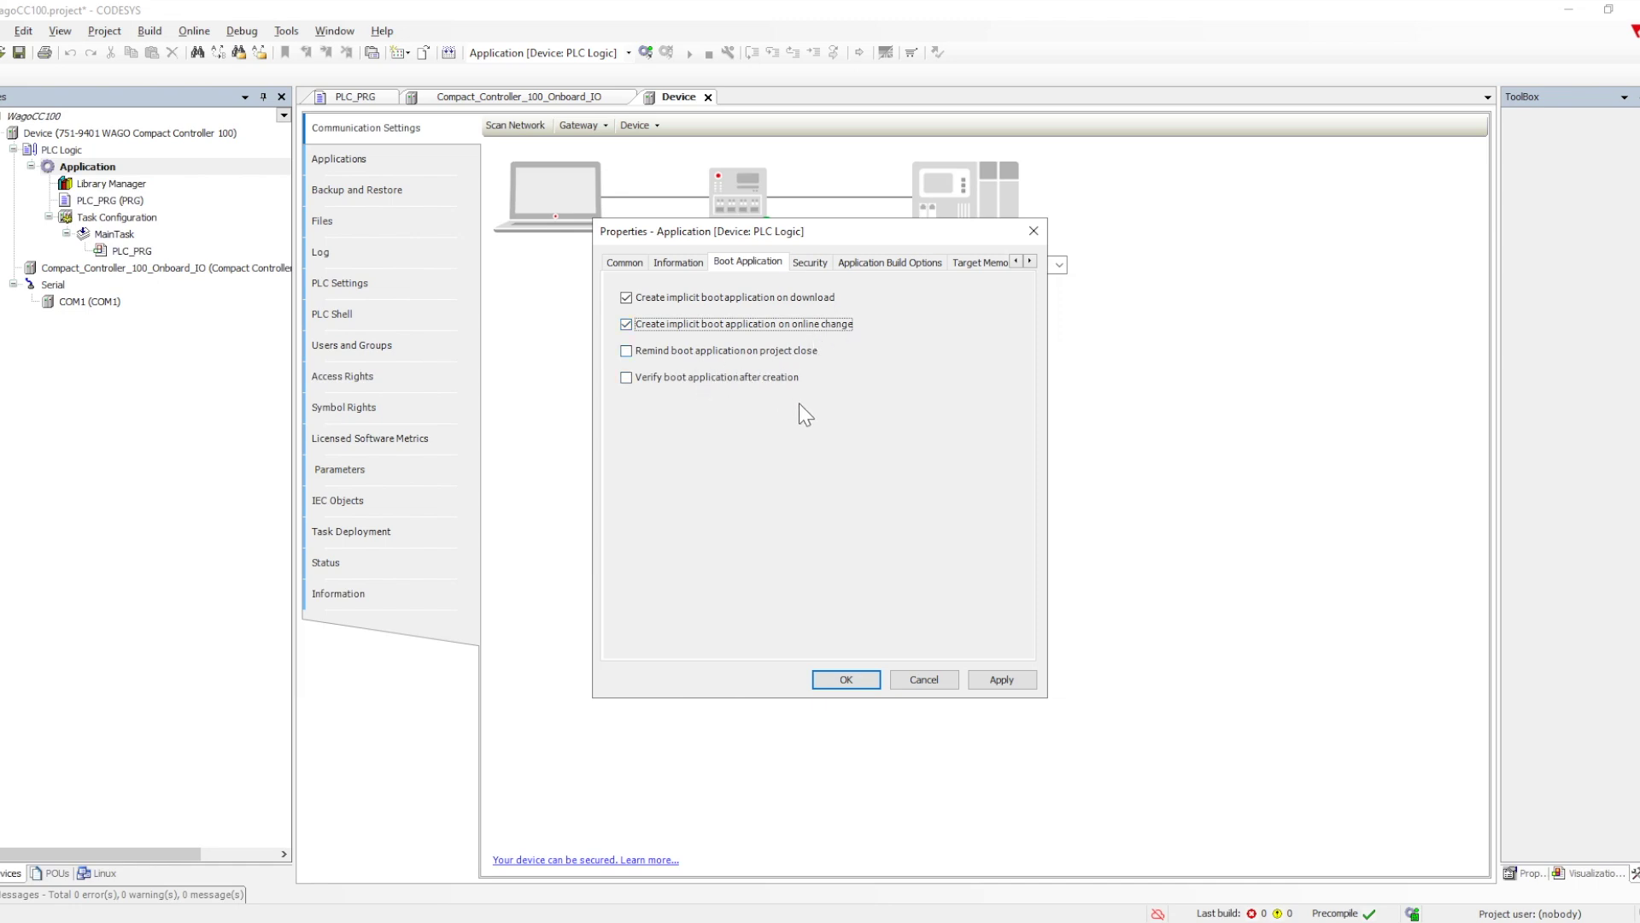
pyautogui.click(1001, 680)
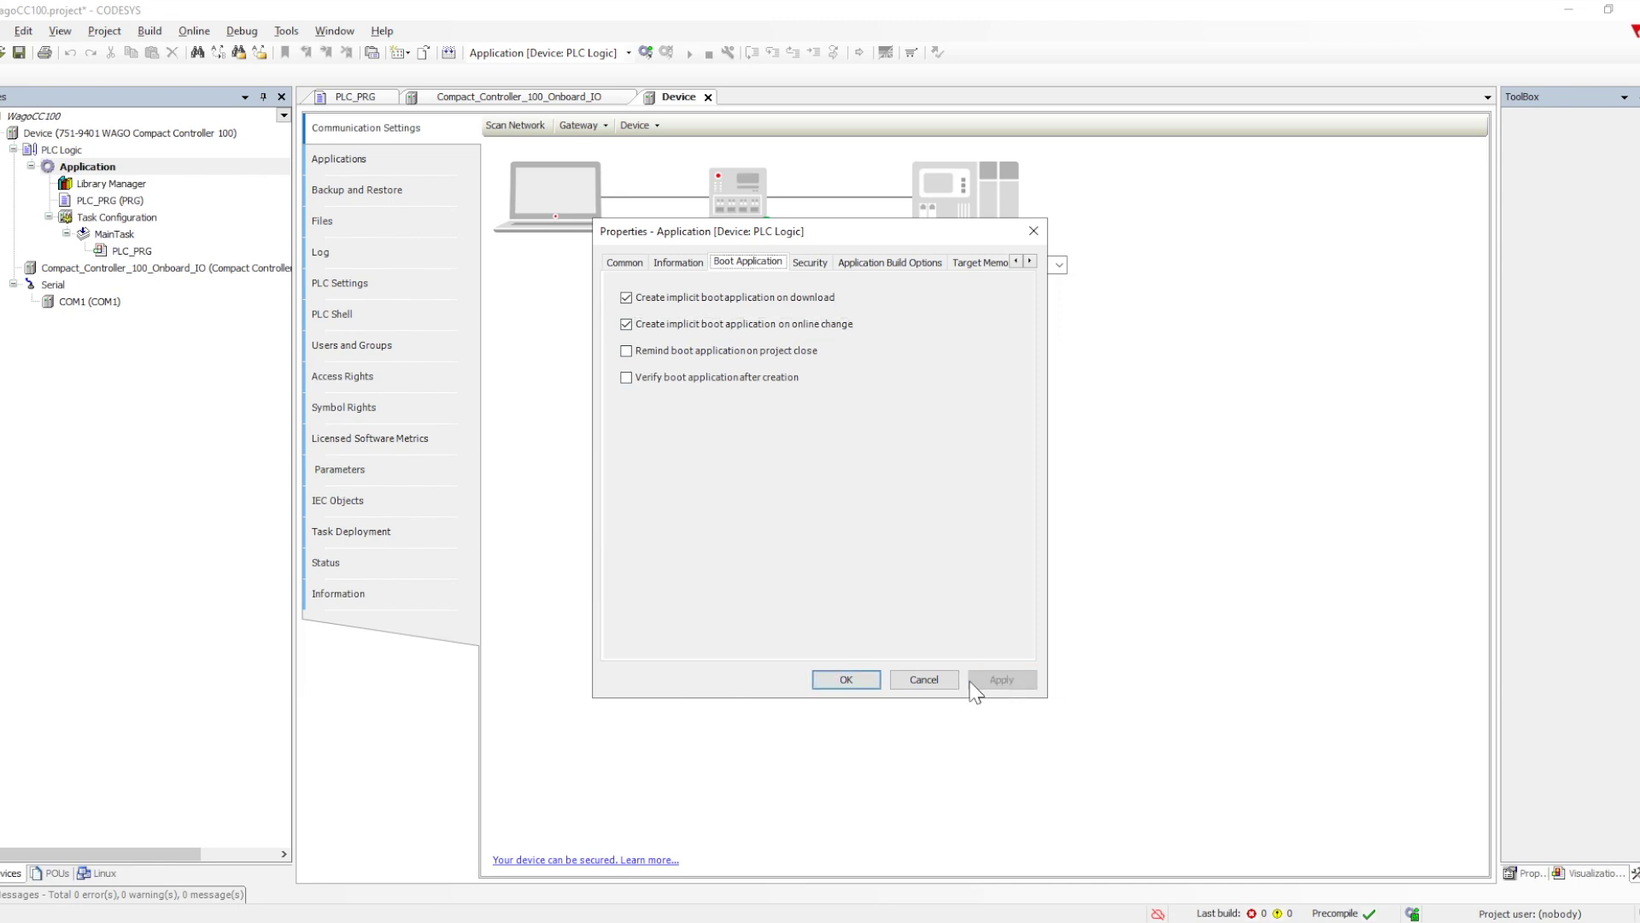
pyautogui.click(842, 679)
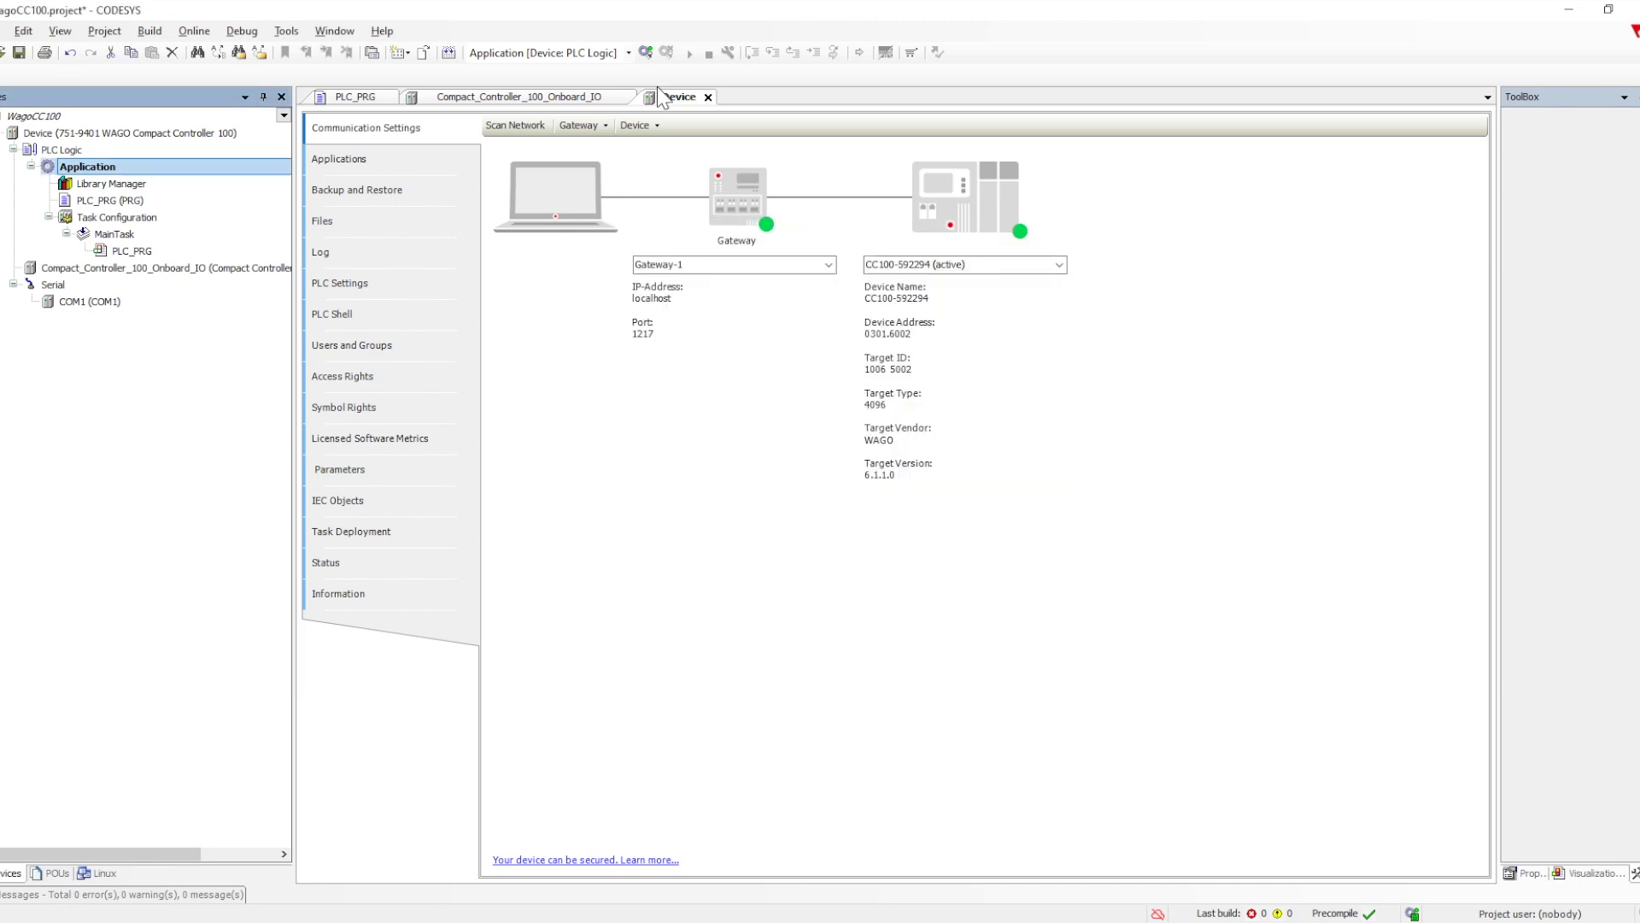
# Log in, re-download the updated application to the controller, and start it.
pyautogui.click(646, 53)
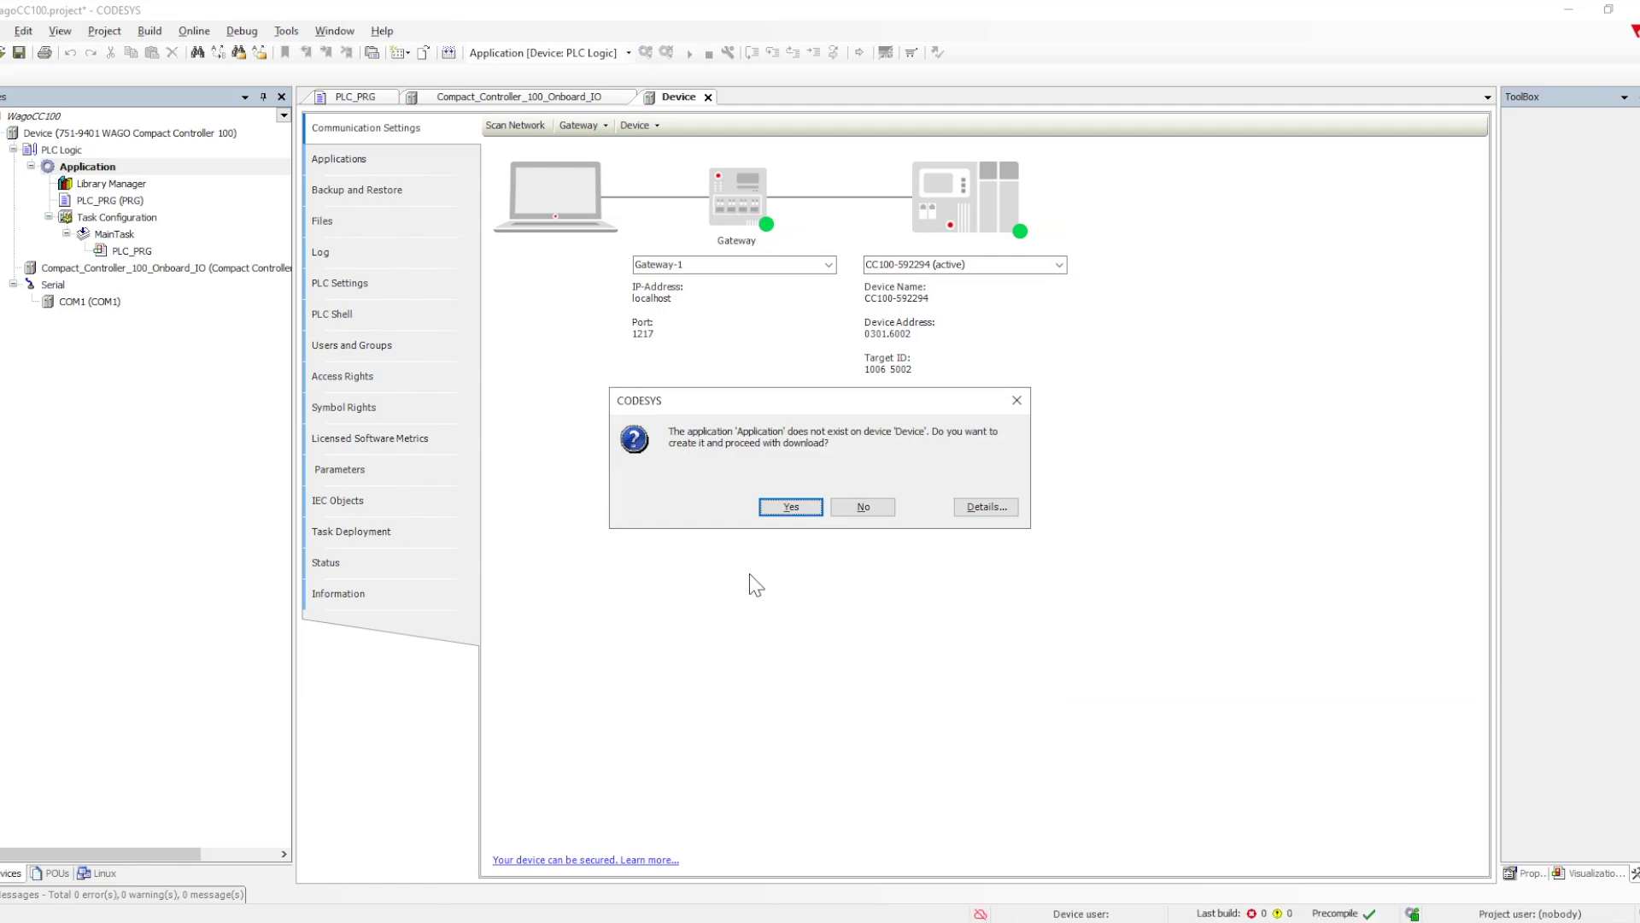
pyautogui.click(788, 510)
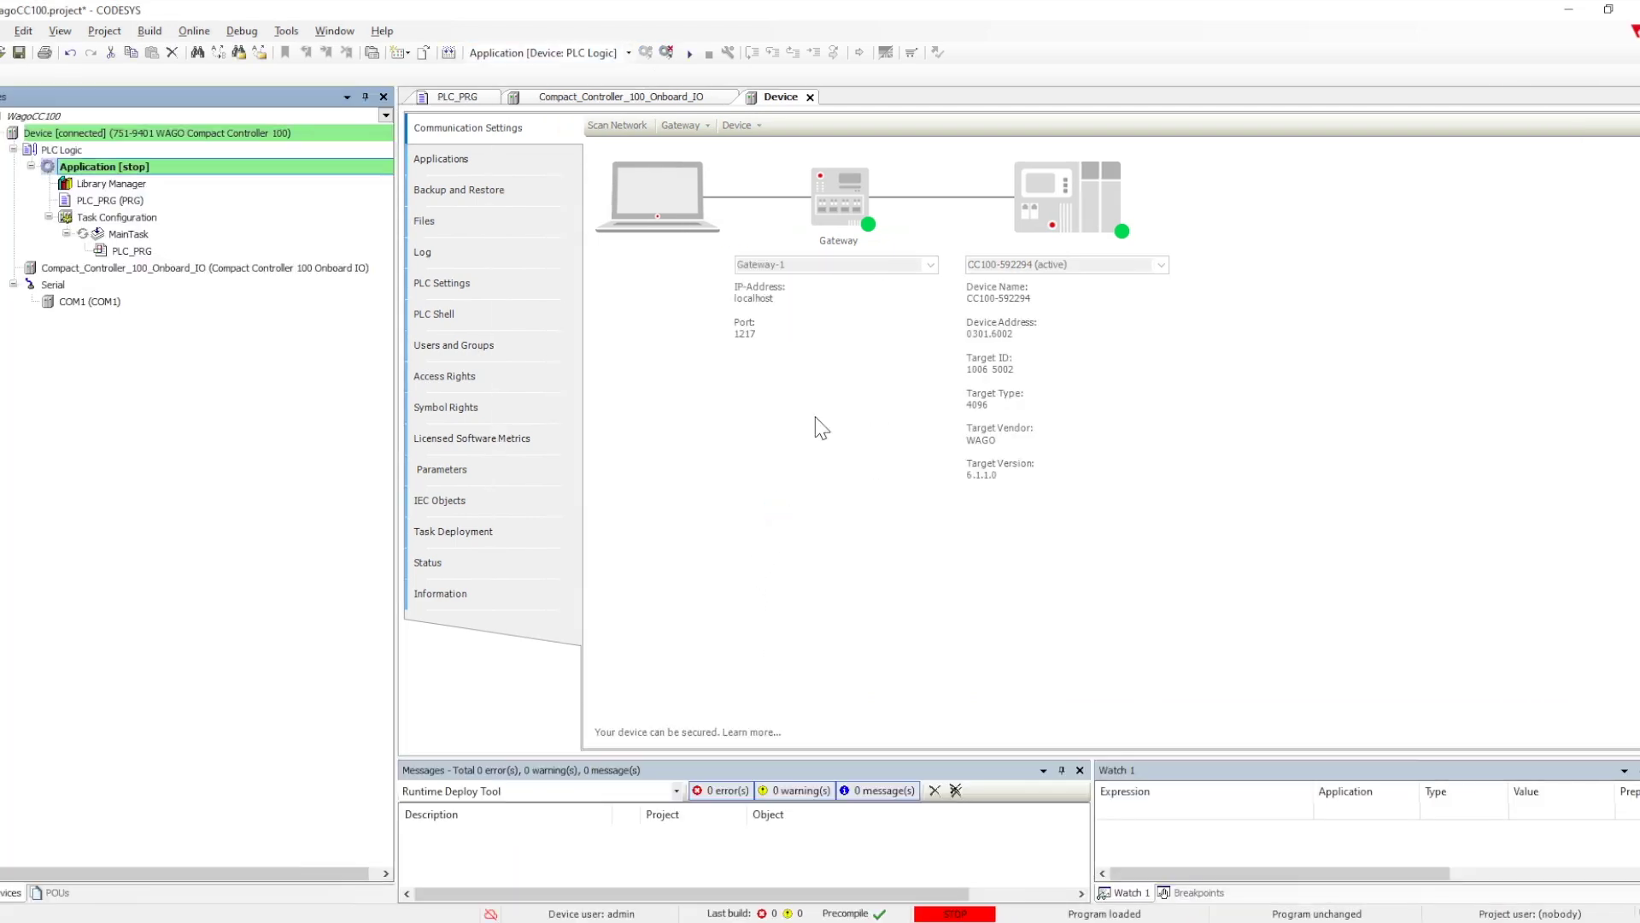
pyautogui.click(689, 53)
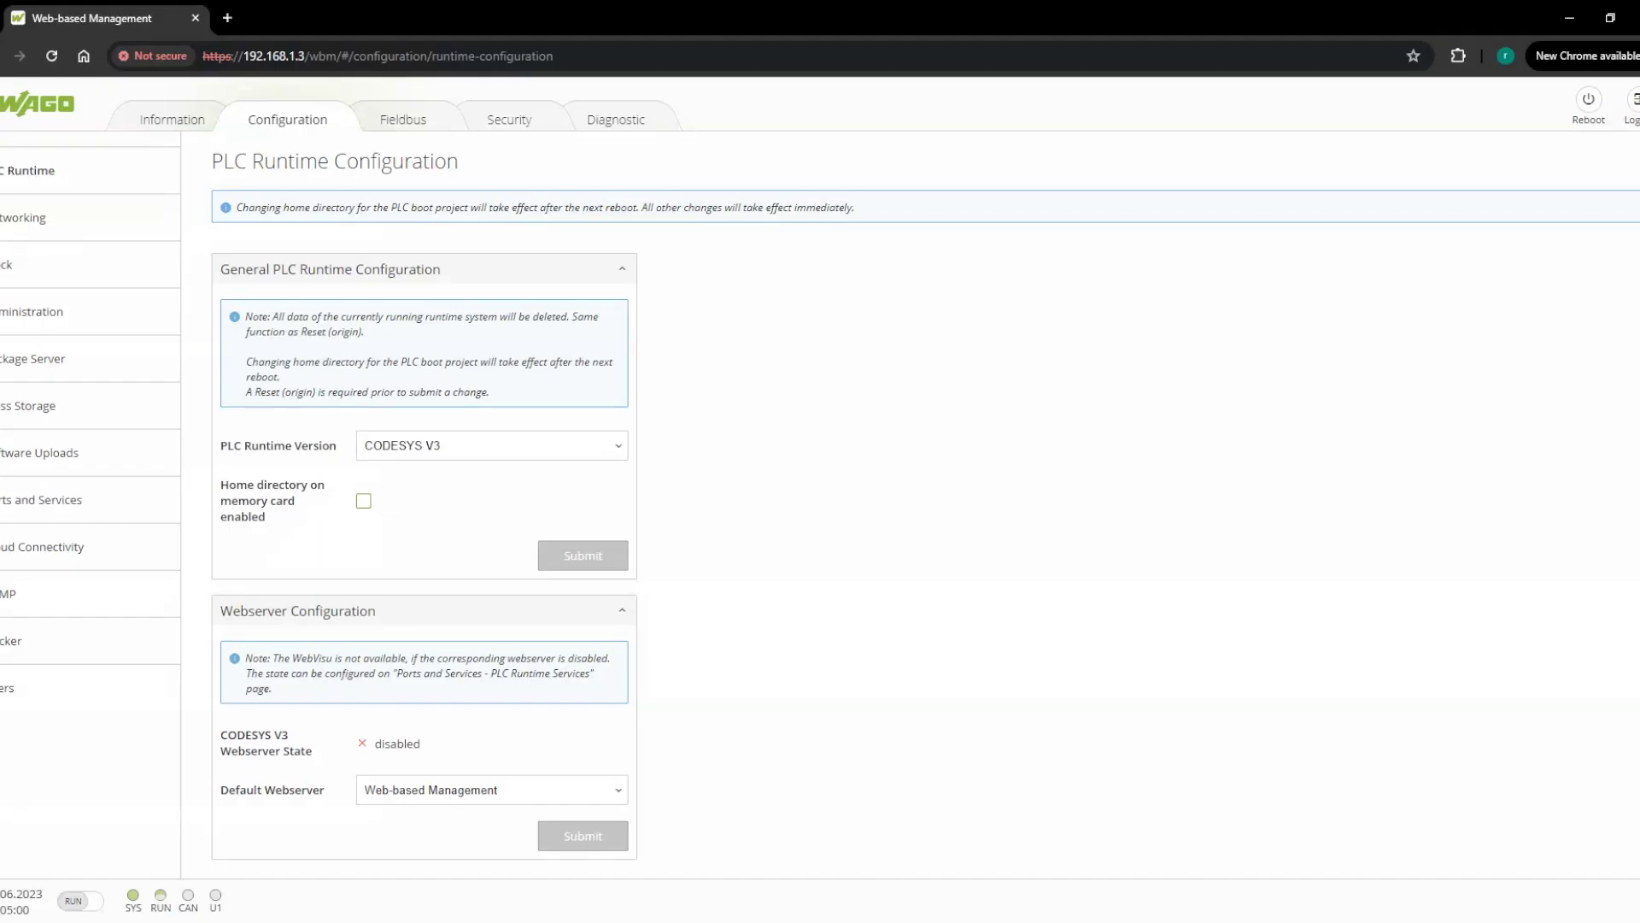
# Reload the unreachable WBM PLC Runtime Configuration page, then return to CODESYS.
pyautogui.moveTo(158, 896)
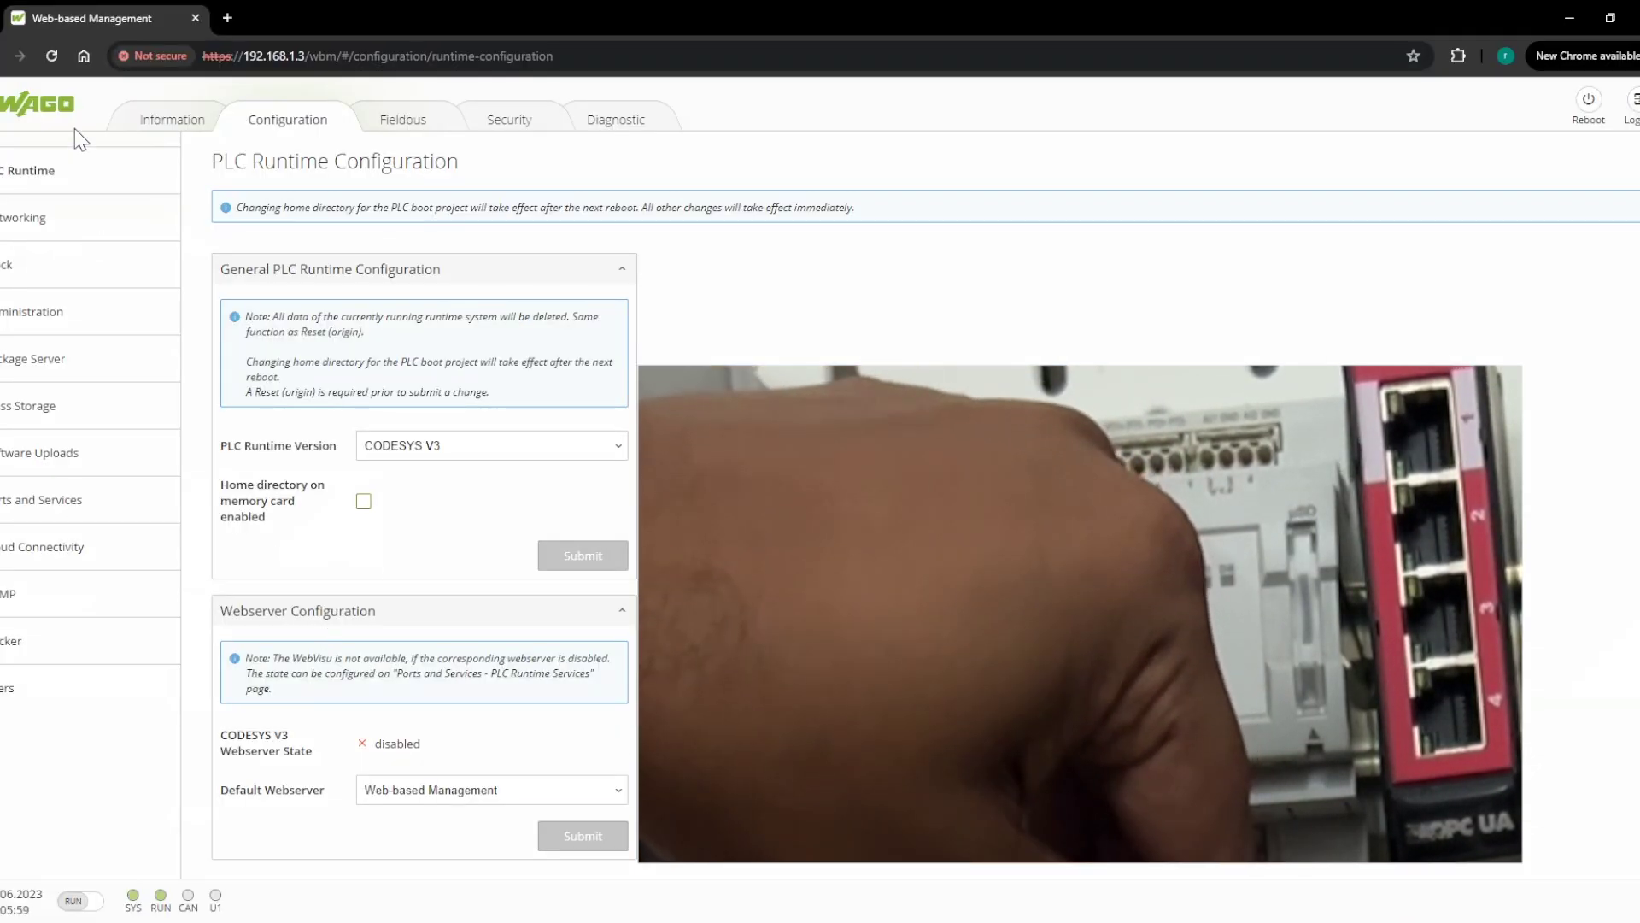
pyautogui.click(51, 56)
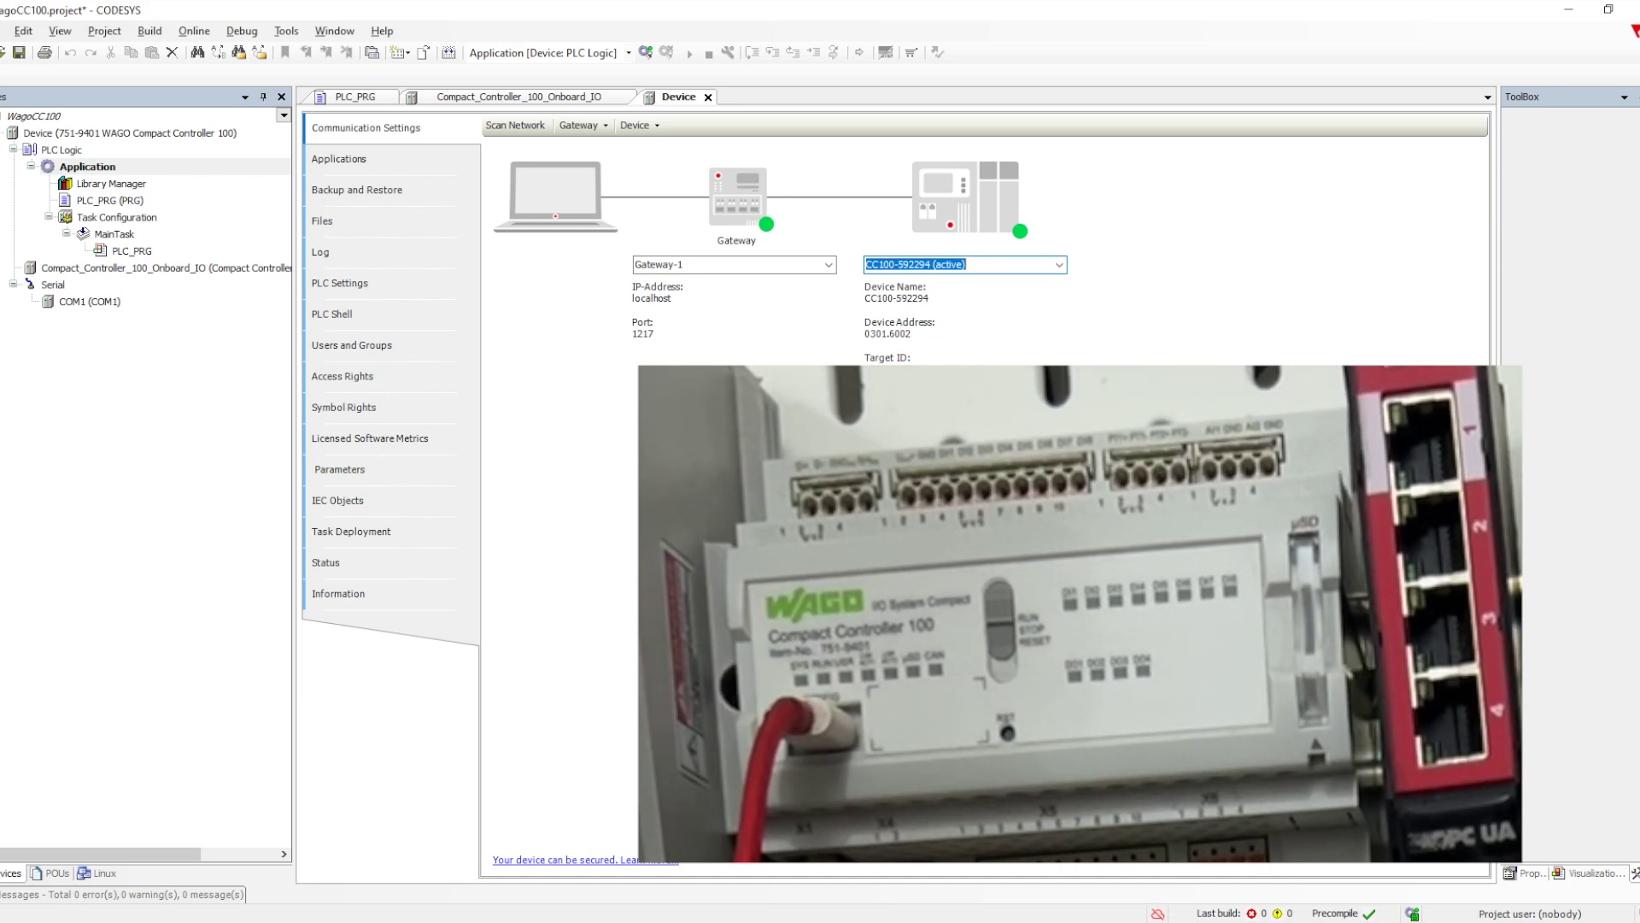
pyautogui.hotkey('alt', 'Tab')
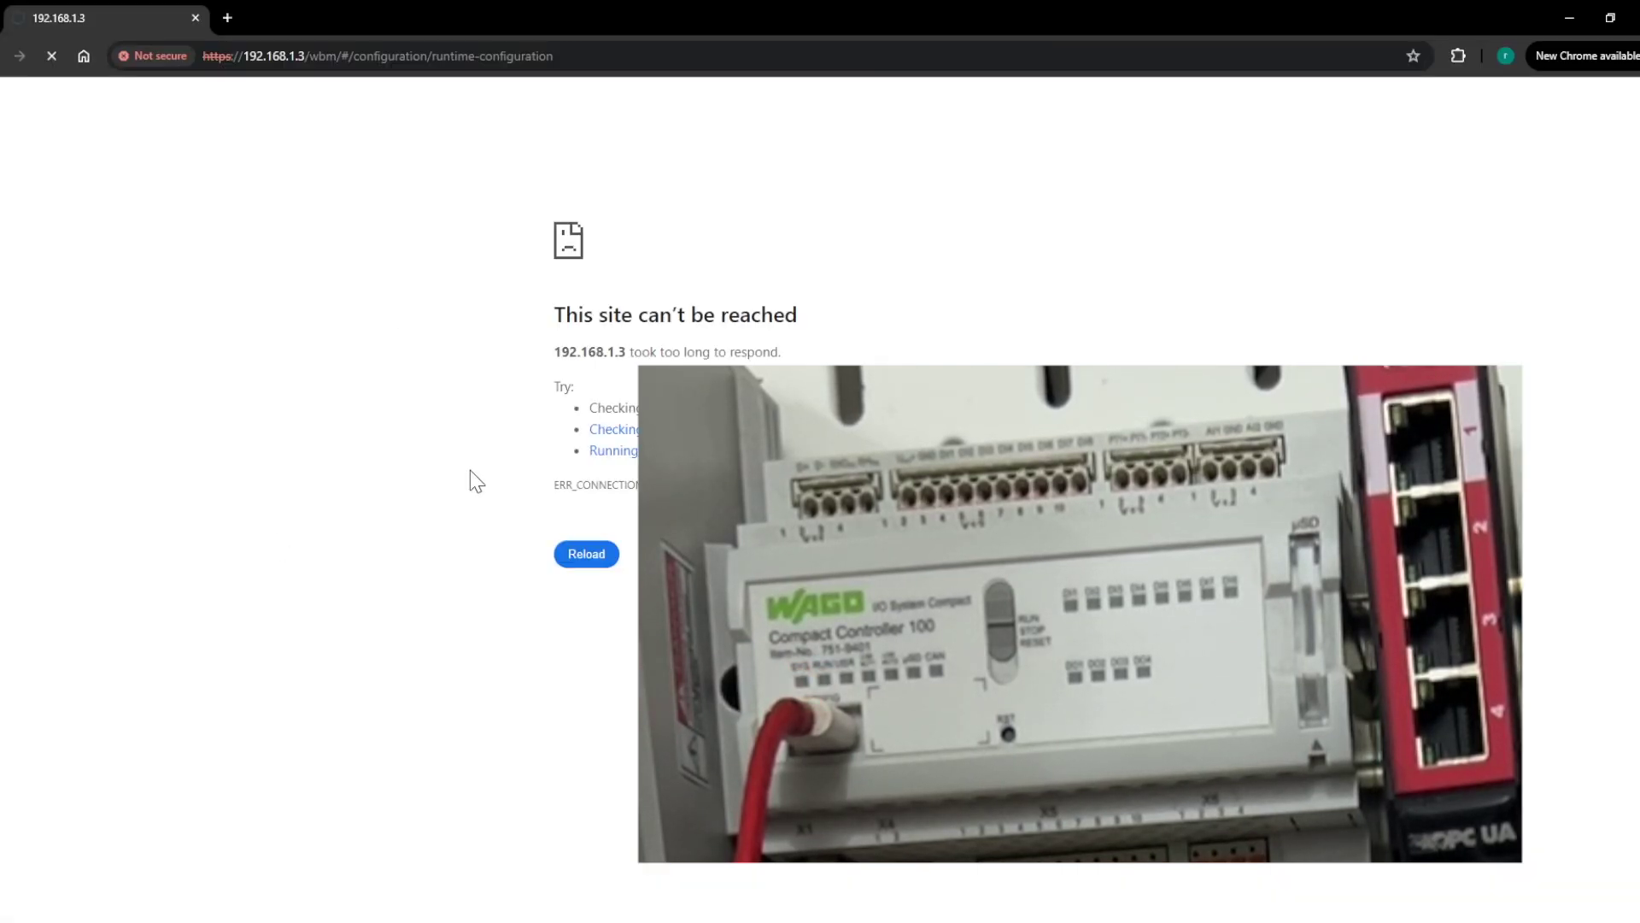
pyautogui.hotkey('alt', 'Tab')
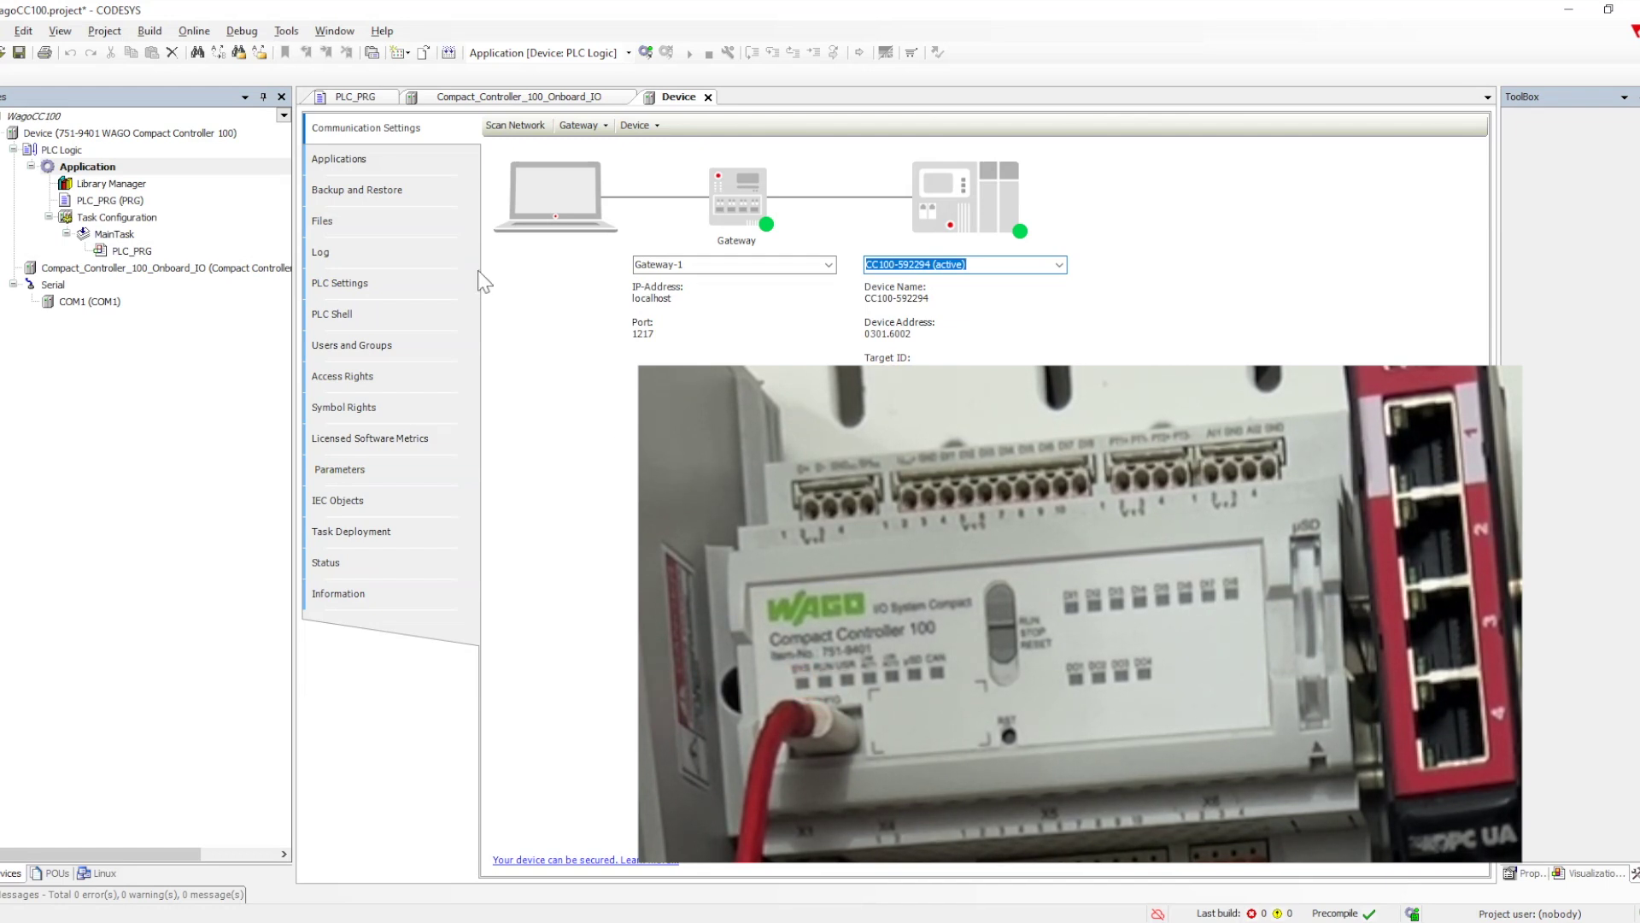
# Refresh the Device editor's Applications list, confirm the logon, and select Application.
pyautogui.click(342, 159)
pyautogui.click(491, 125)
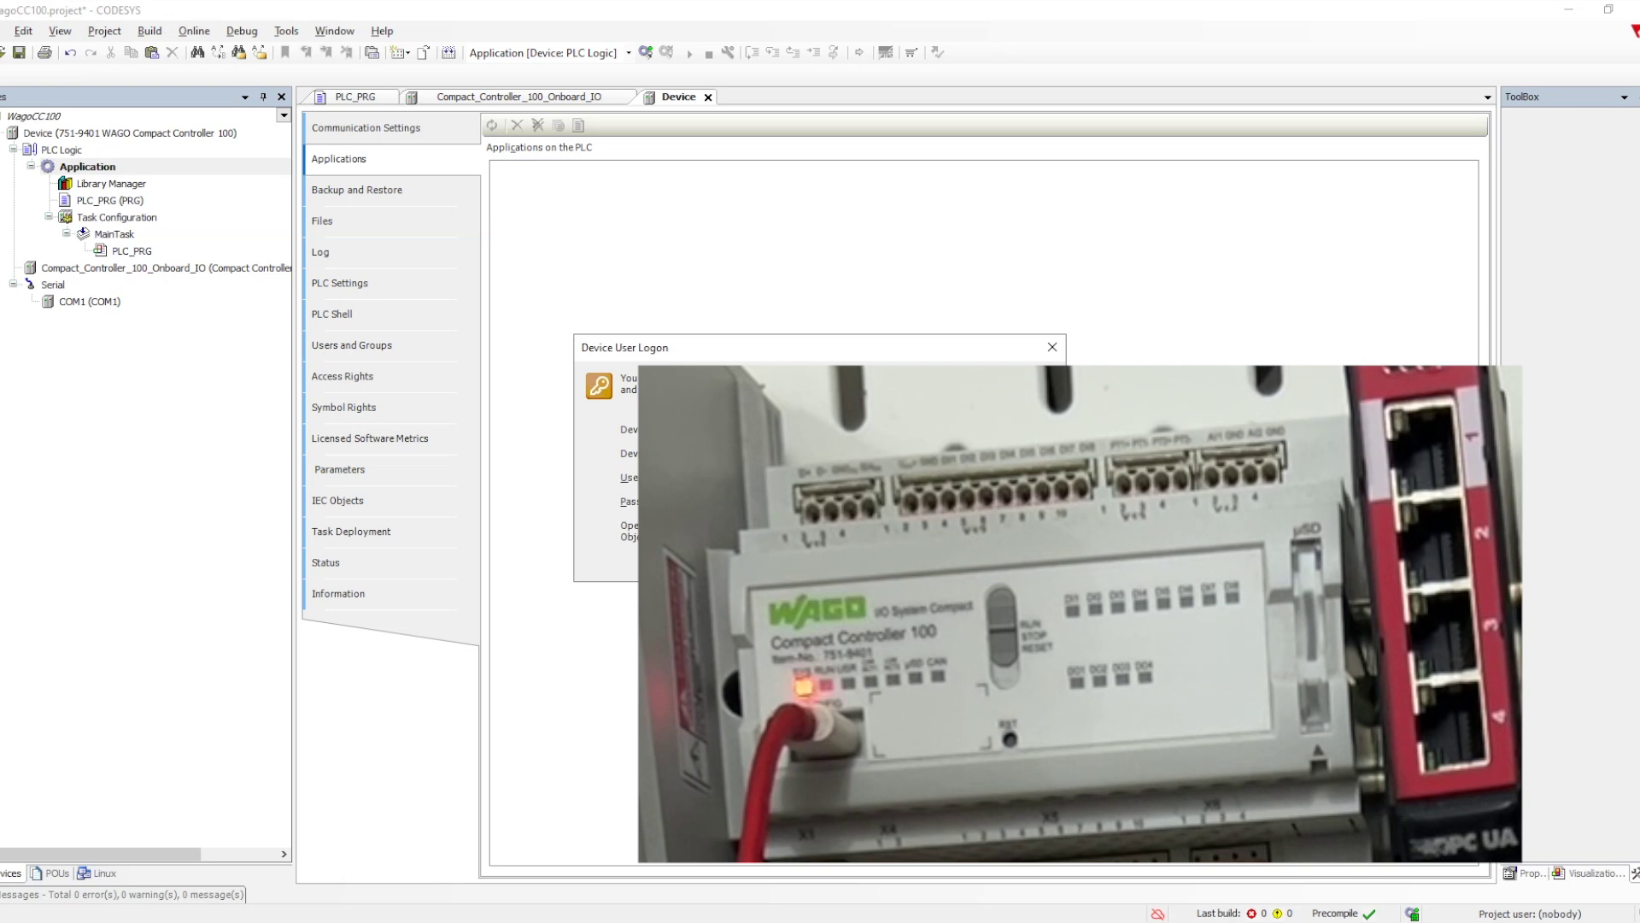
pyautogui.press('Return')
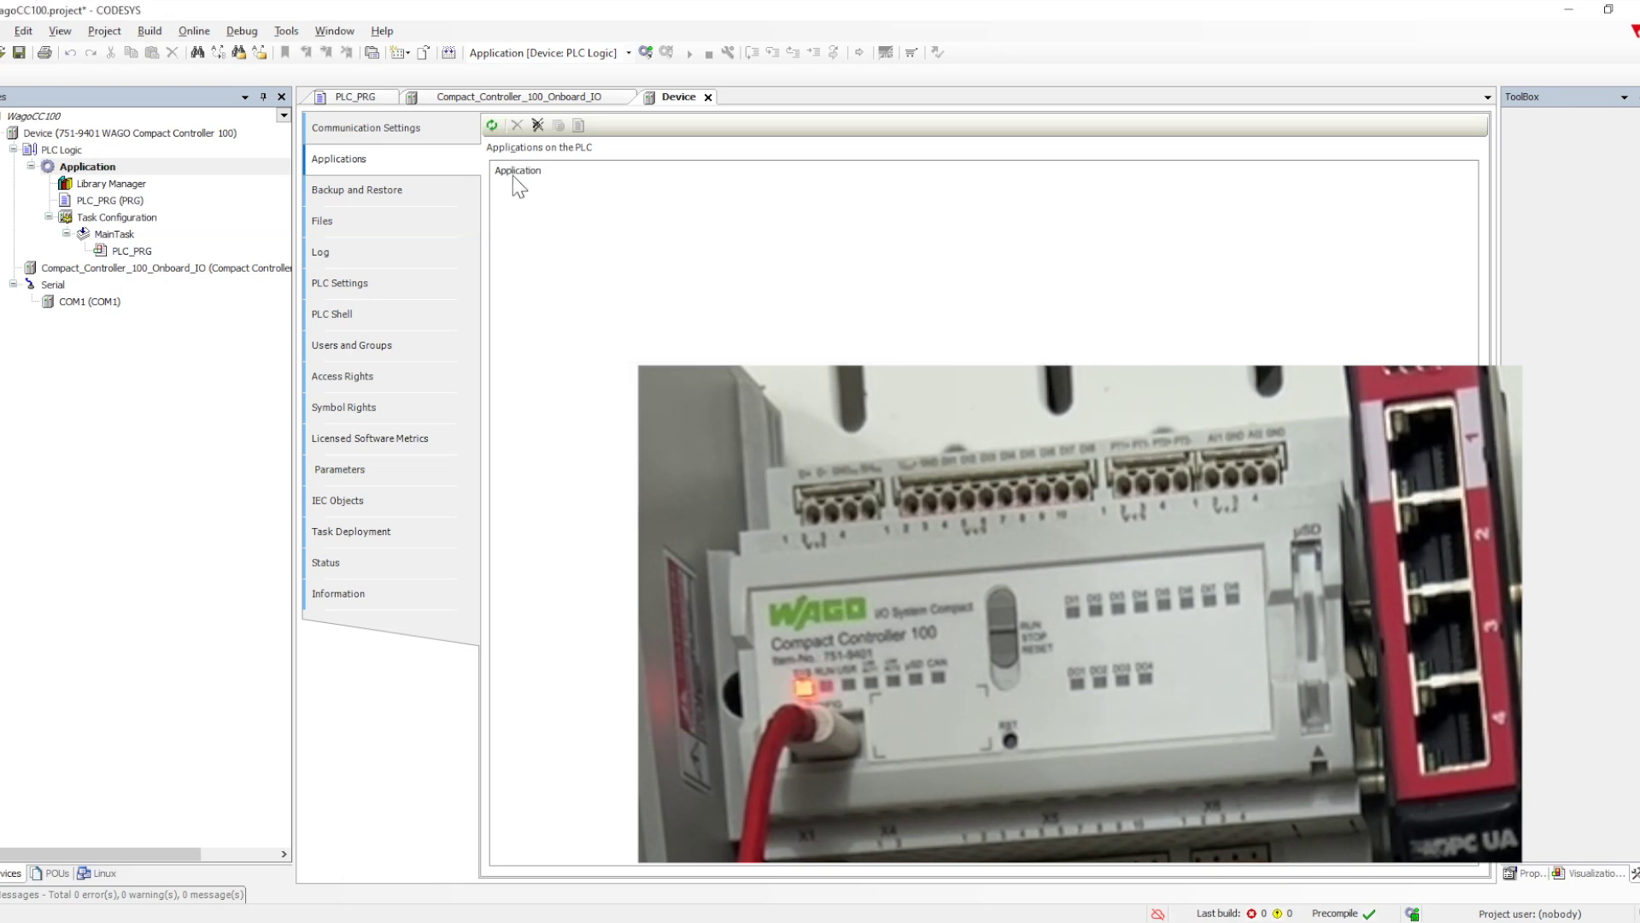
pyautogui.click(514, 175)
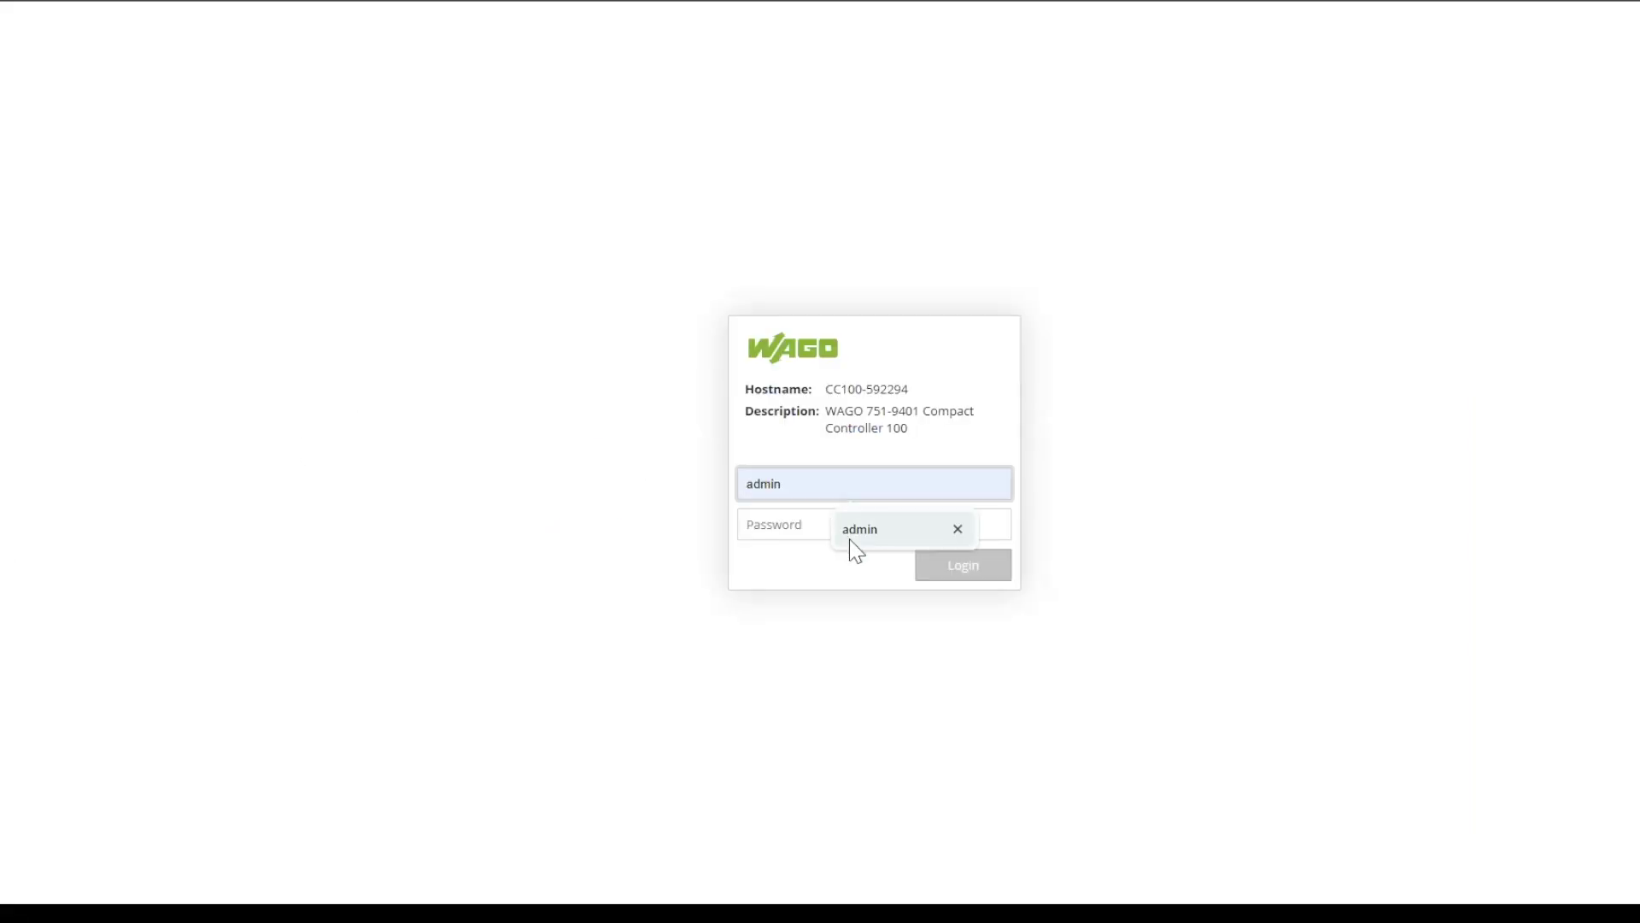
# Log in to Web-based Management with the saved username and password, then return to CODESYS.
pyautogui.click(850, 538)
pyautogui.click(814, 528)
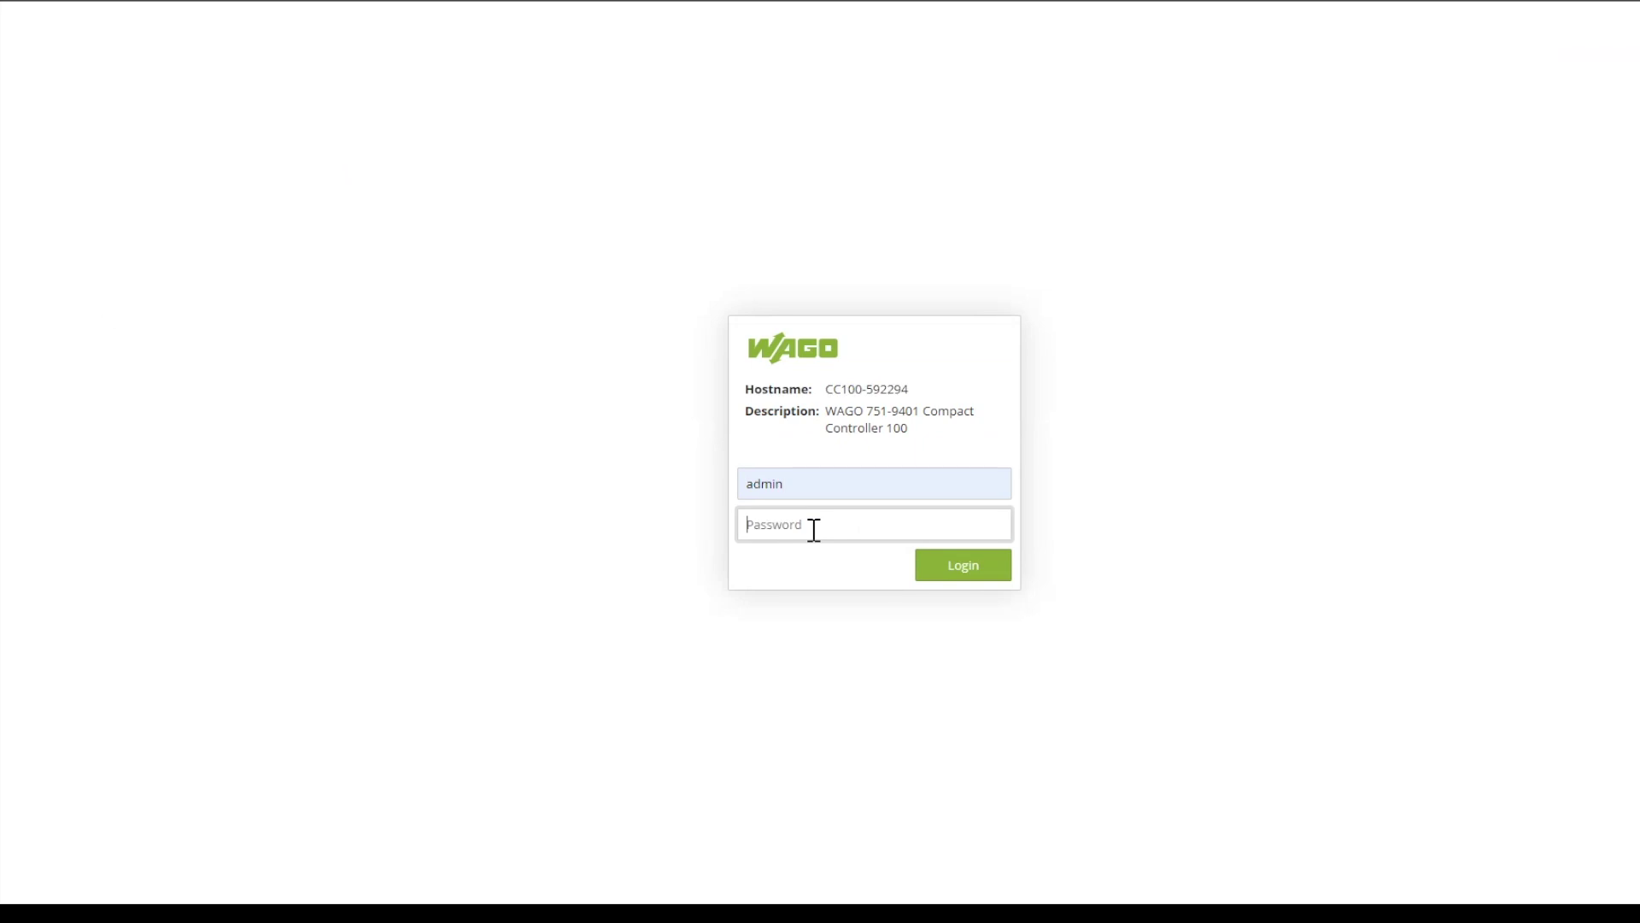
pyautogui.press('Return')
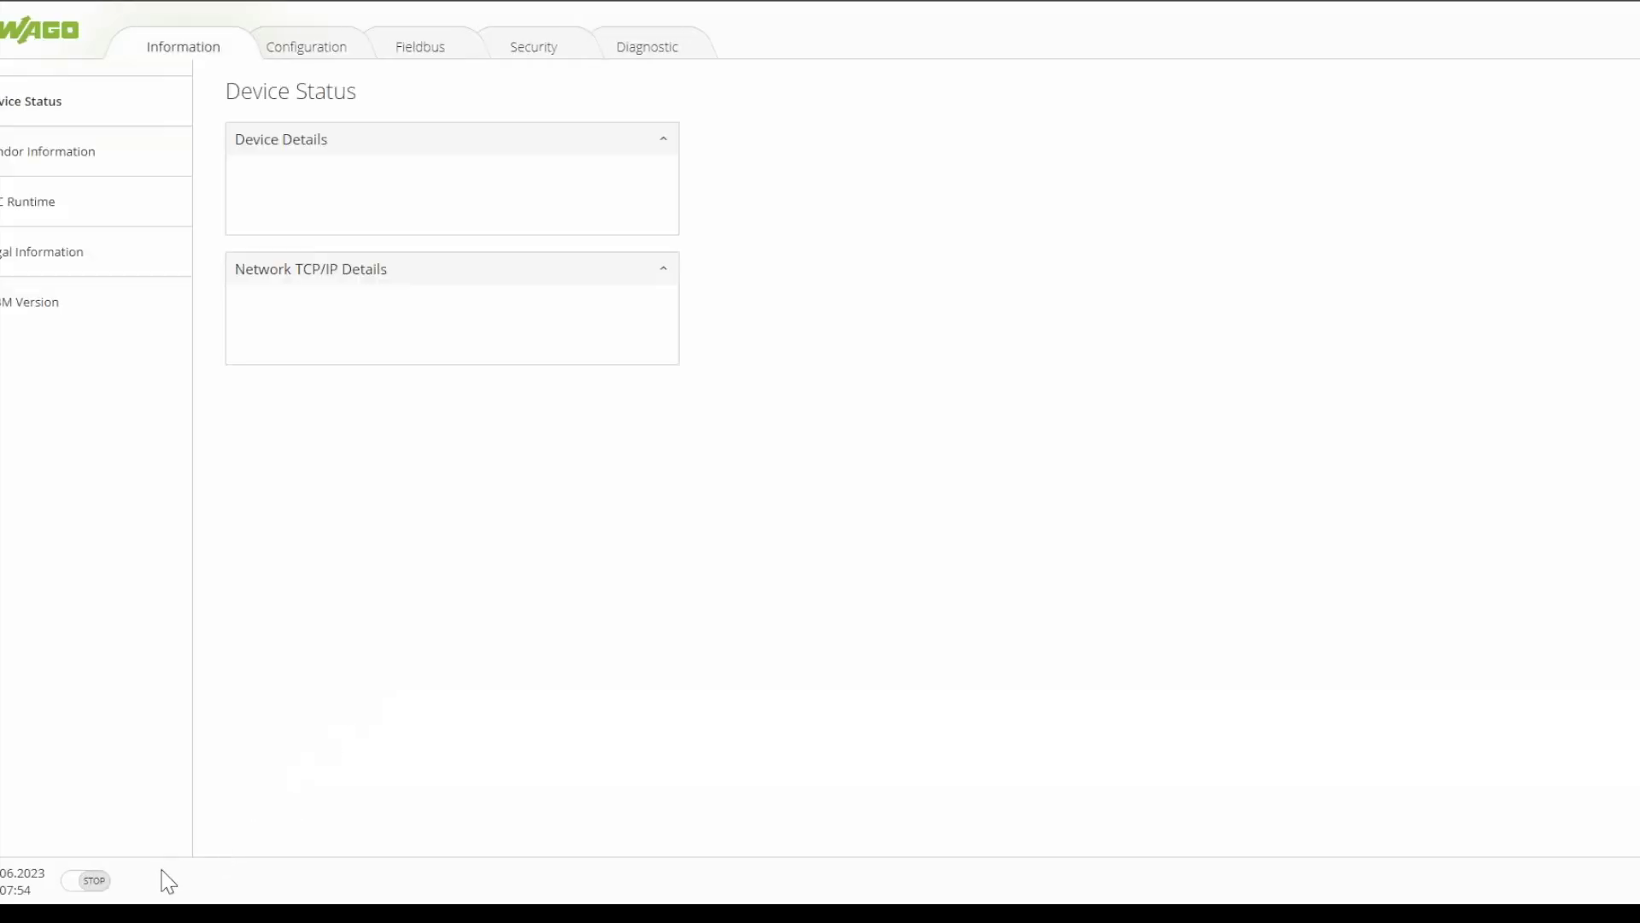
pyautogui.moveTo(203, 882)
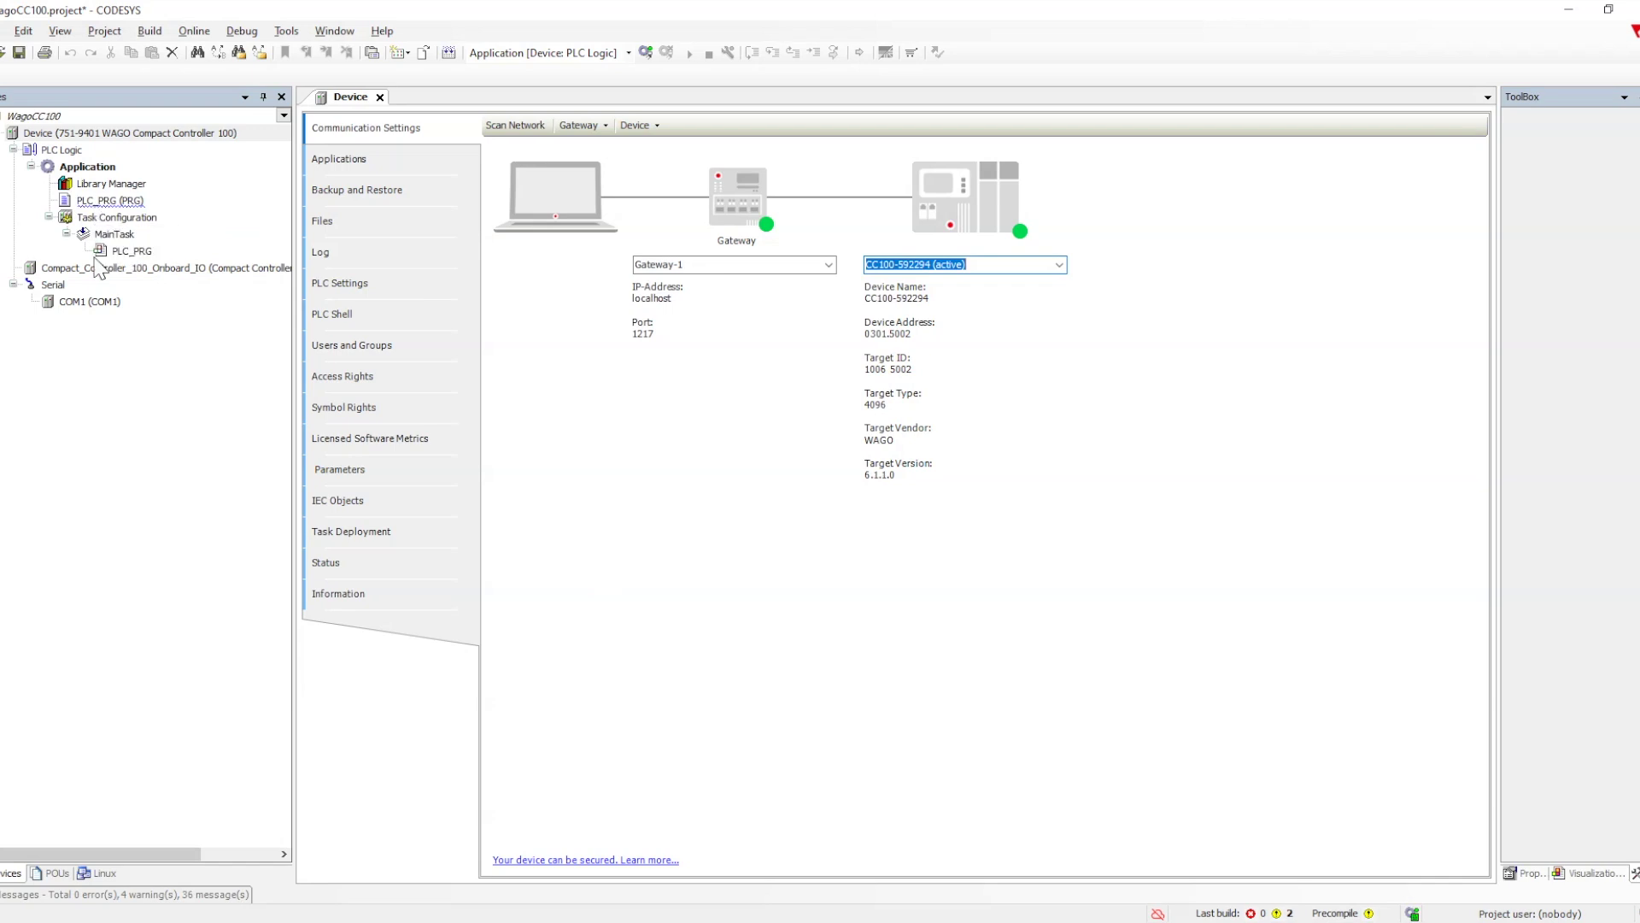
# Open the Onboard_IO mapping editor and check the Digital input 1 mapping.
pyautogui.click(66, 270)
pyautogui.doubleClick(65, 270)
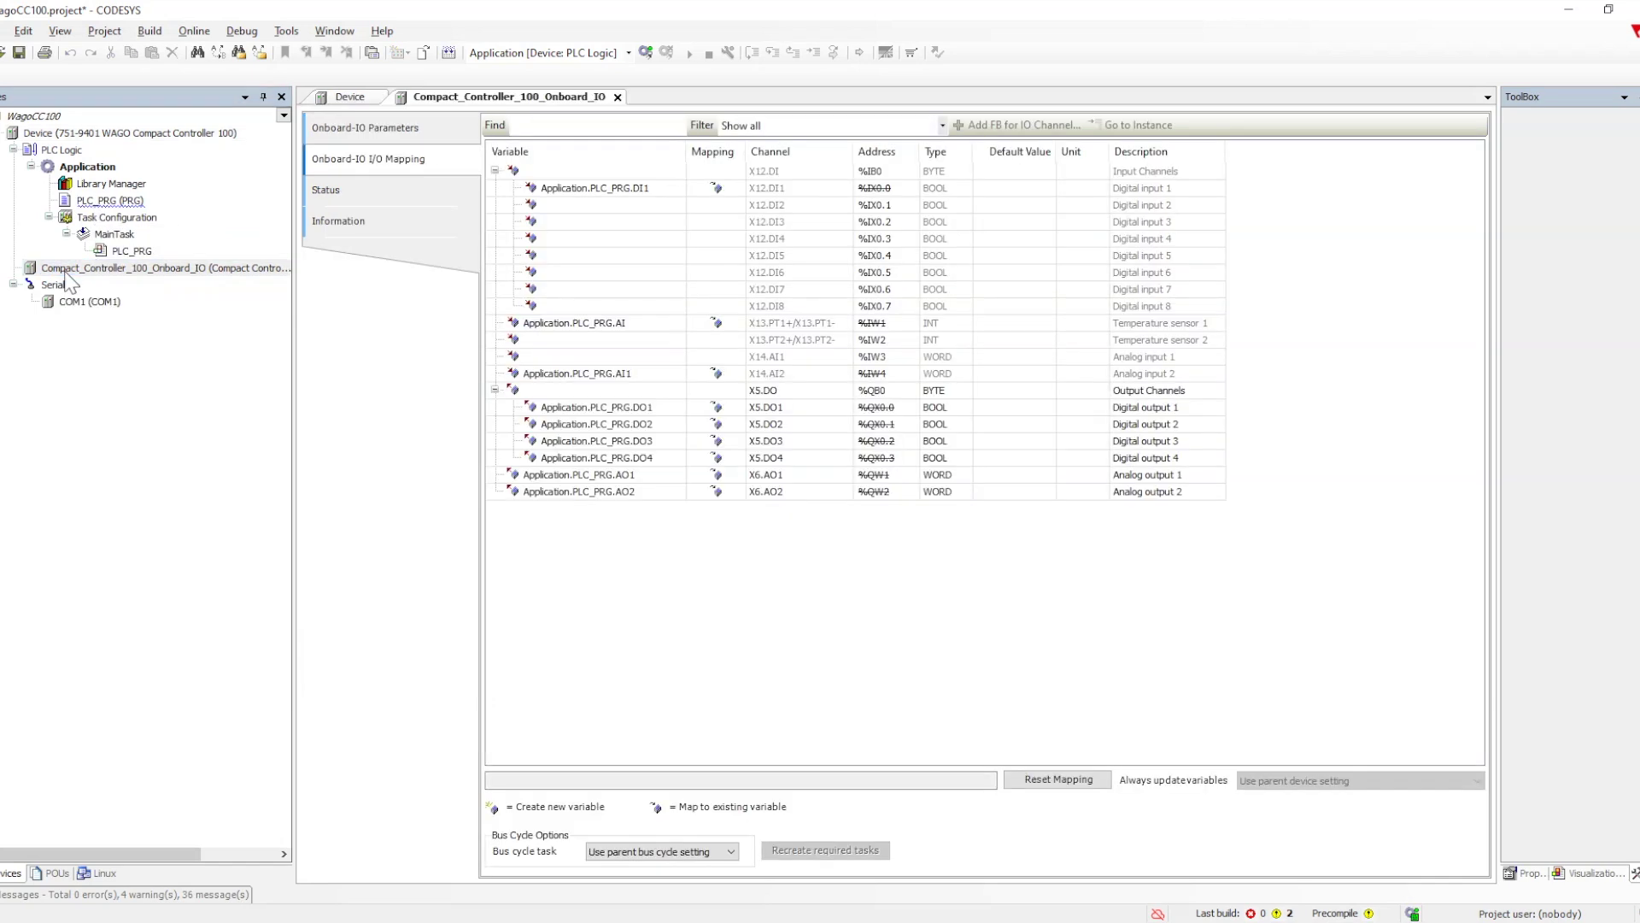
pyautogui.click(494, 170)
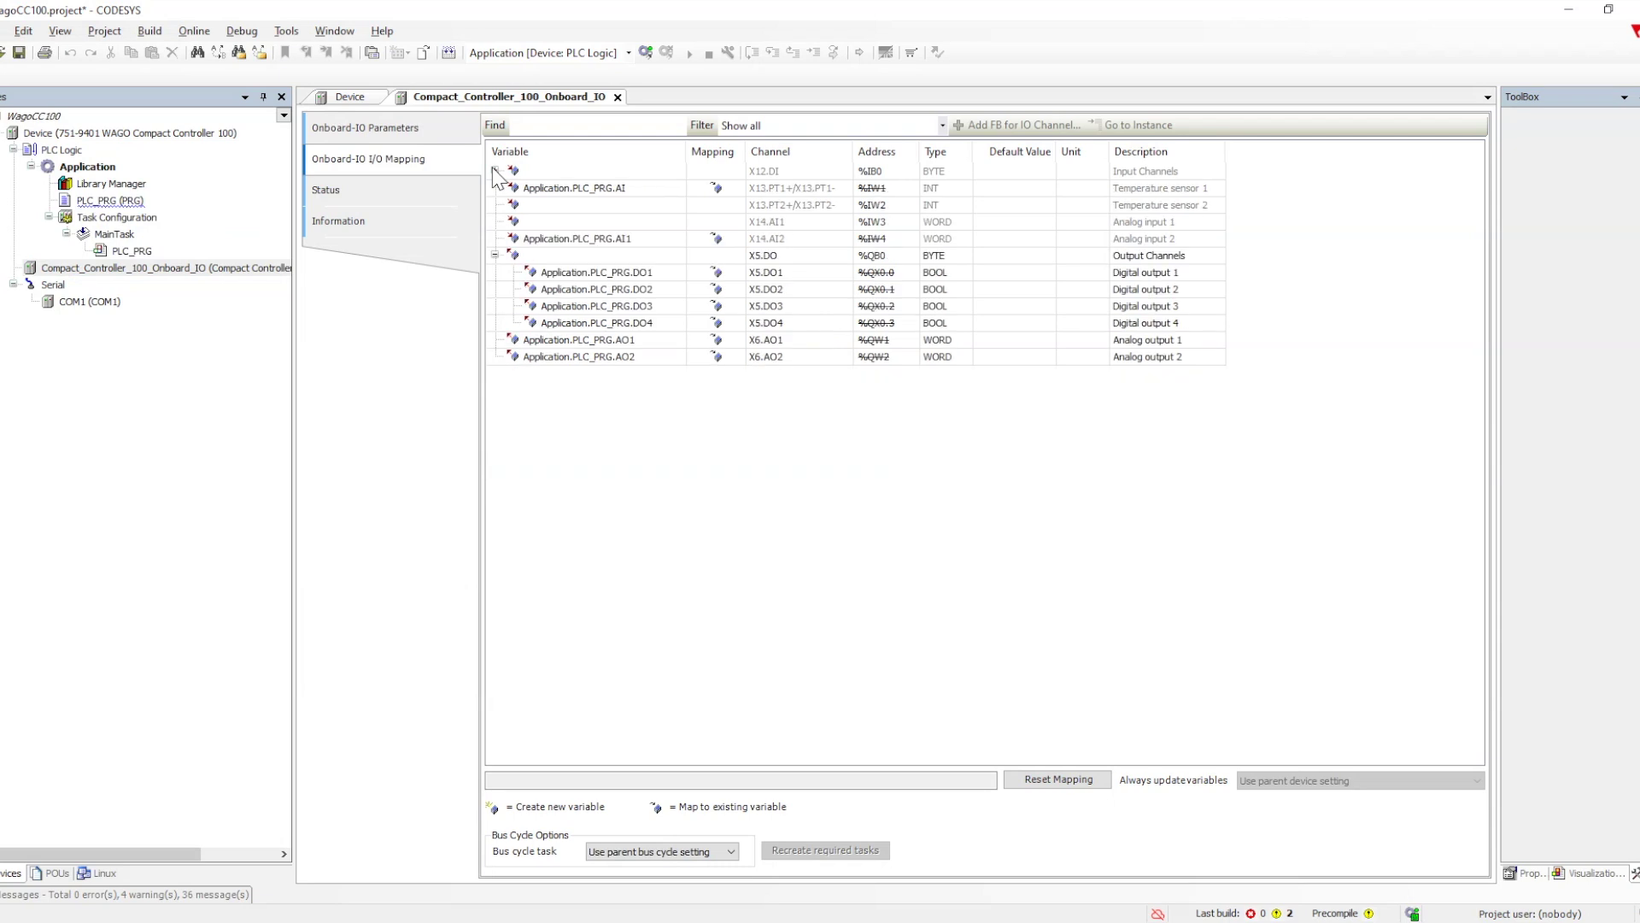
pyautogui.click(495, 254)
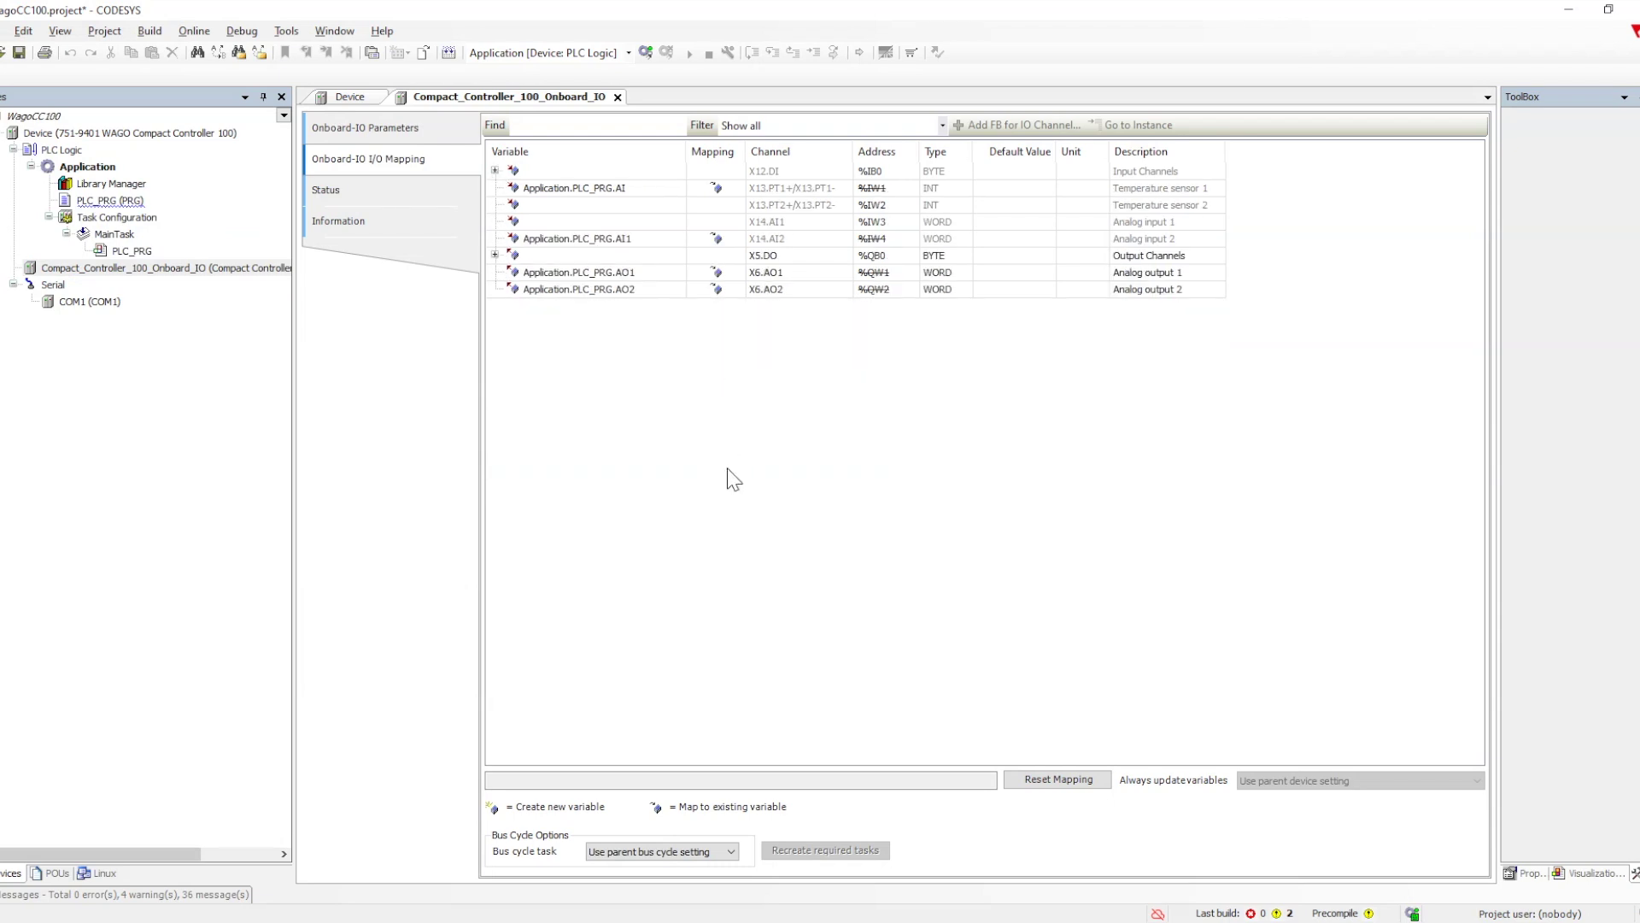
pyautogui.click(806, 174)
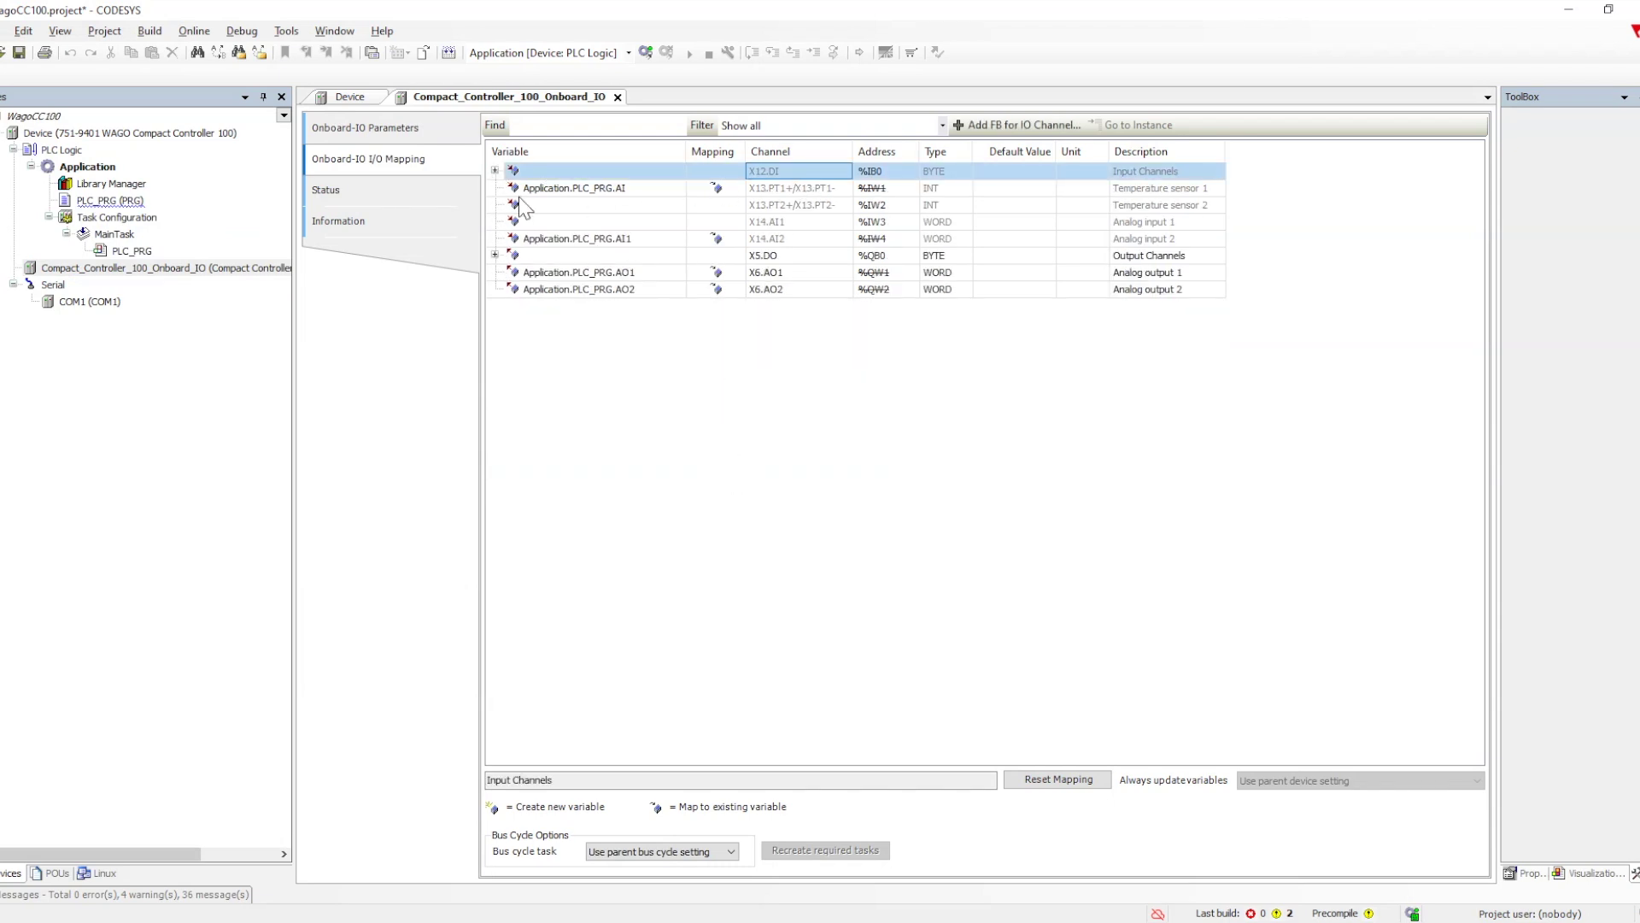
pyautogui.click(495, 171)
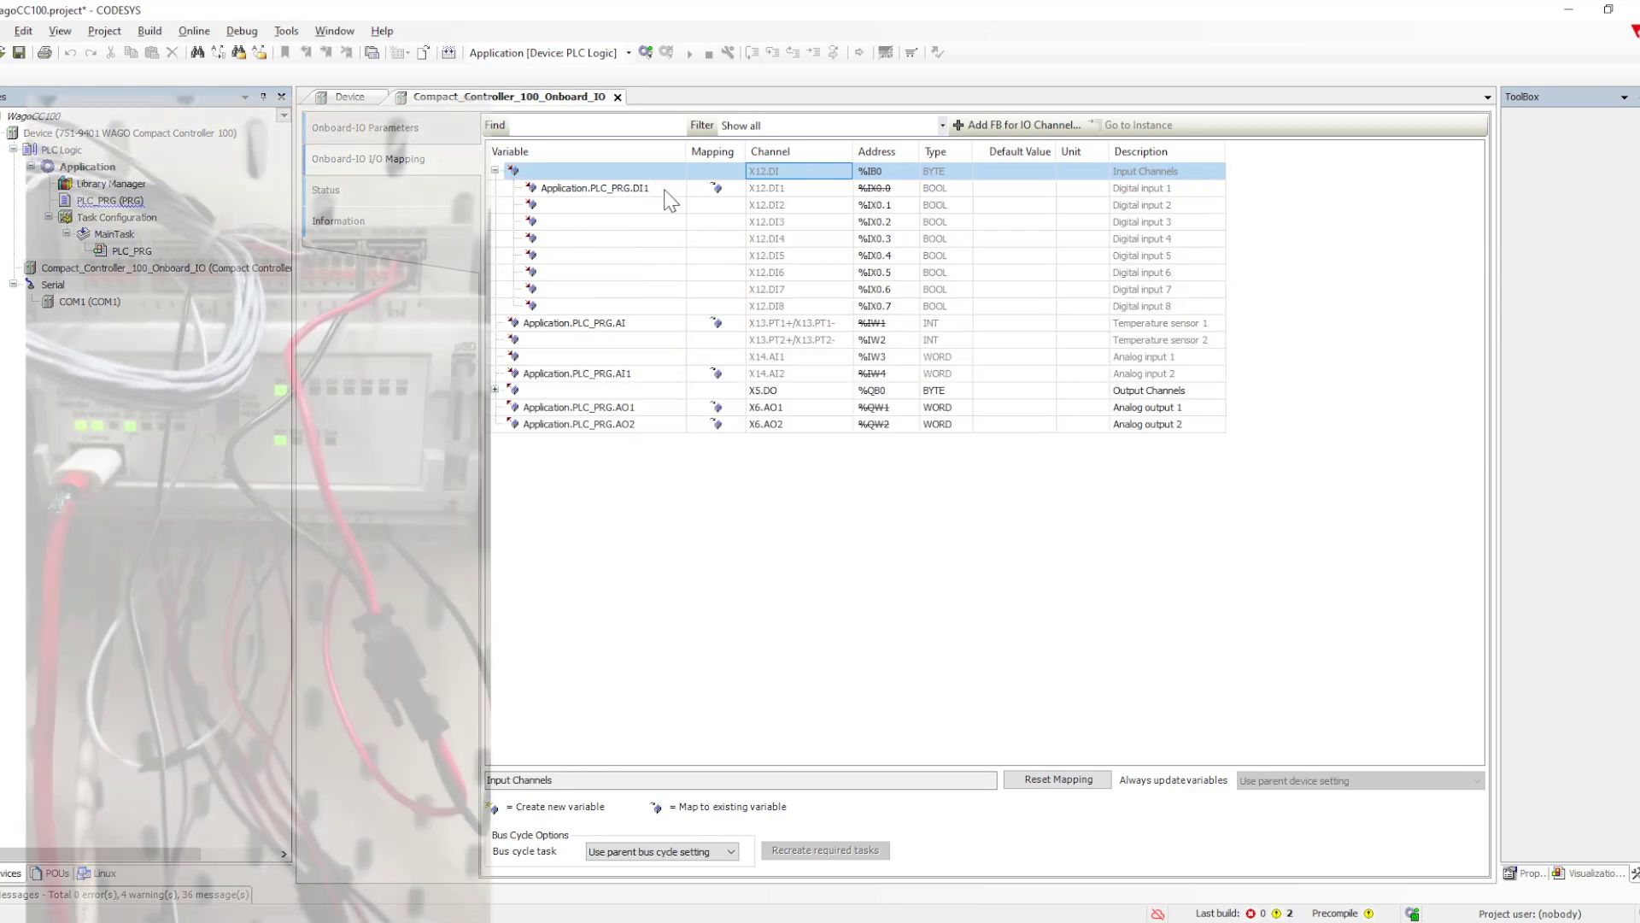
pyautogui.click(658, 190)
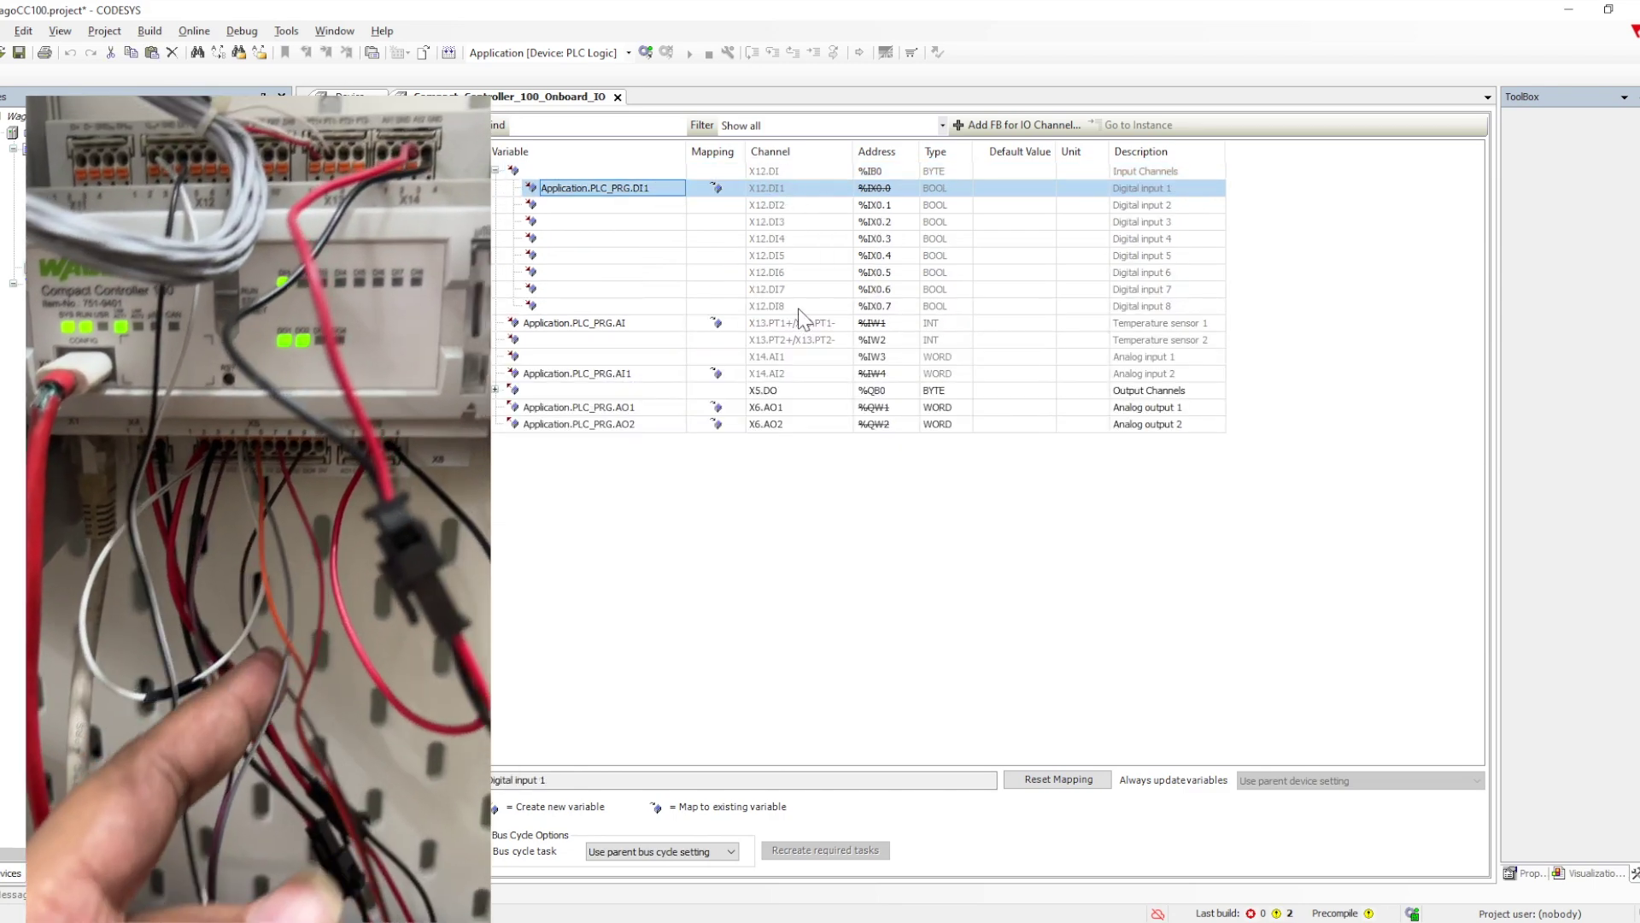
pyautogui.press('Right')
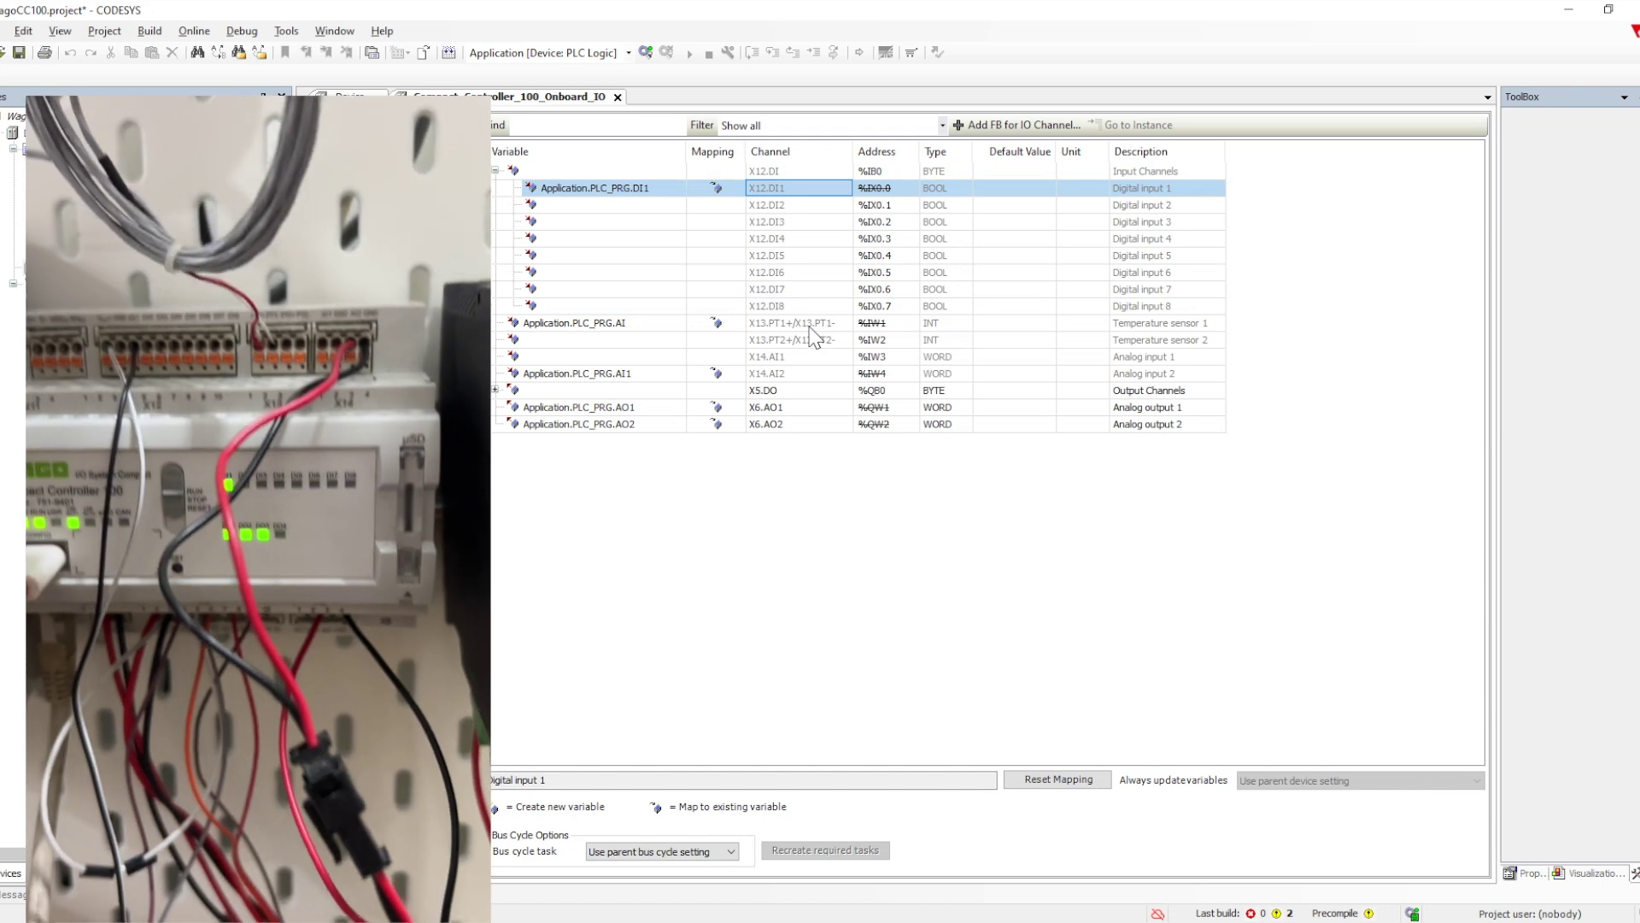
# Review the temperature sensor, analog input 1–2 and analog output 1–2 mappings.
pyautogui.click(807, 323)
pyautogui.click(806, 339)
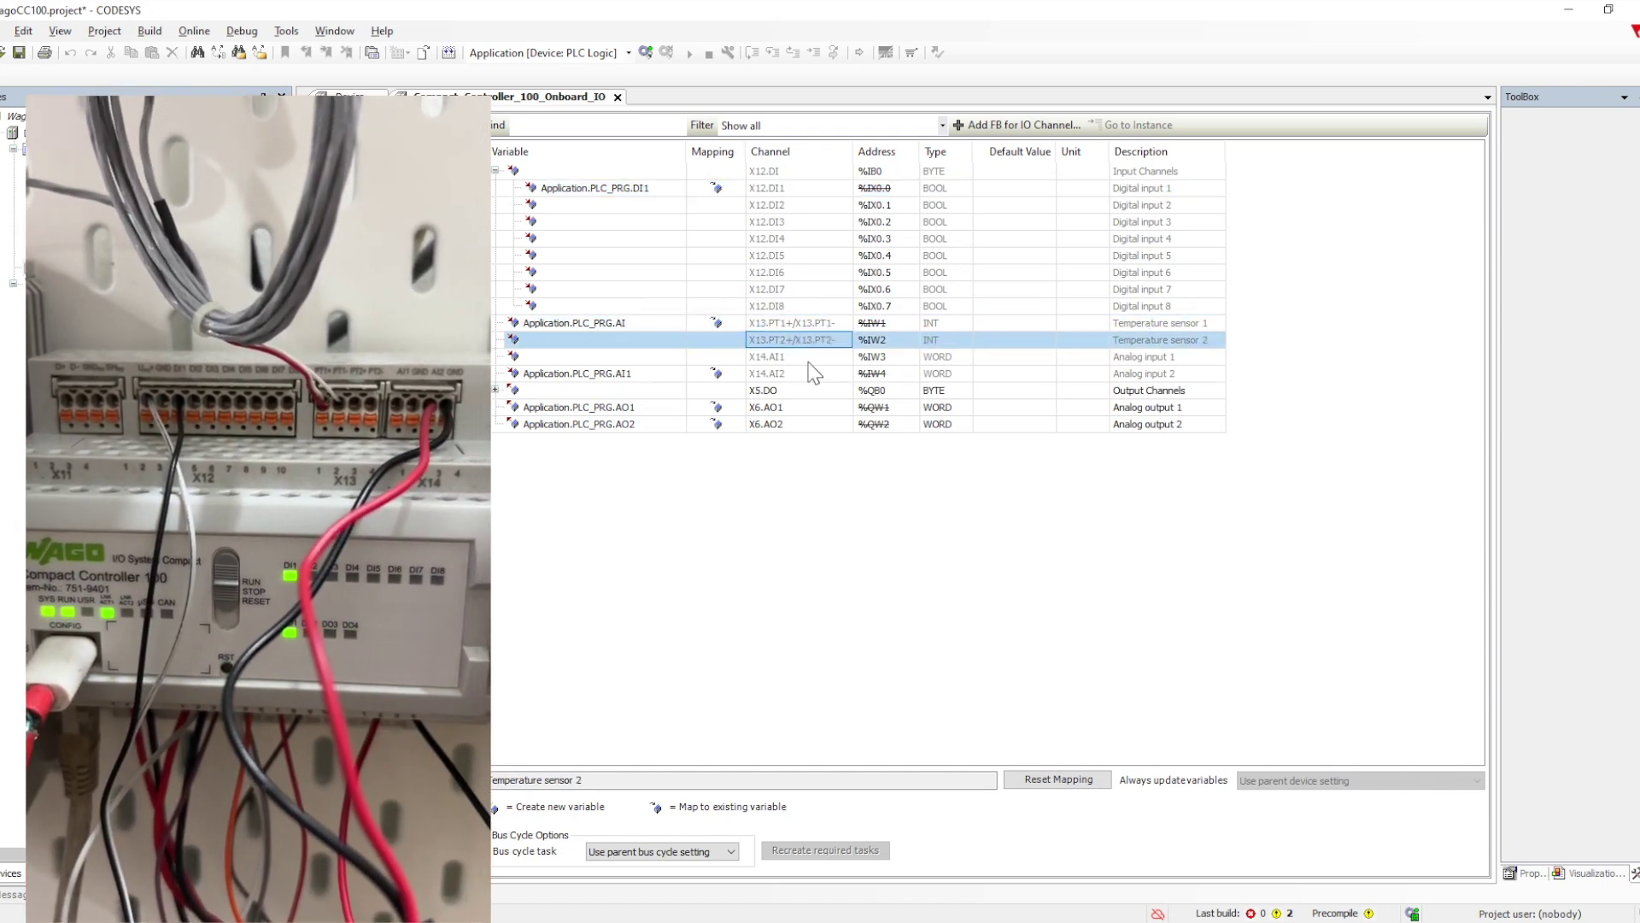
pyautogui.click(806, 356)
pyautogui.click(803, 373)
pyautogui.click(798, 359)
pyautogui.click(803, 374)
pyautogui.click(639, 407)
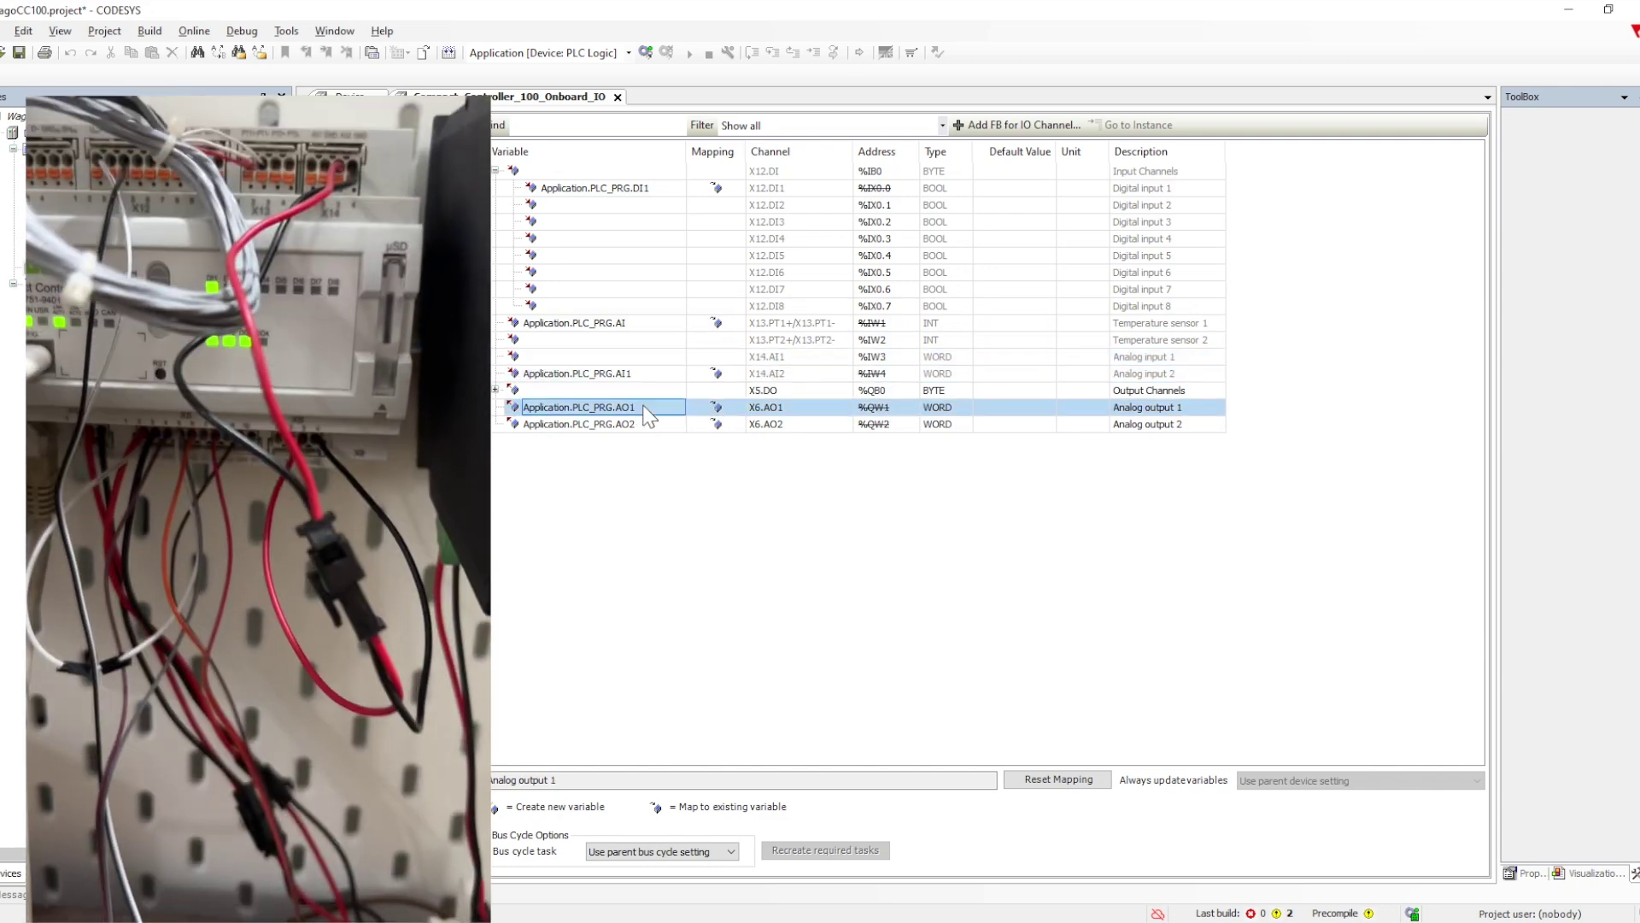
pyautogui.click(654, 425)
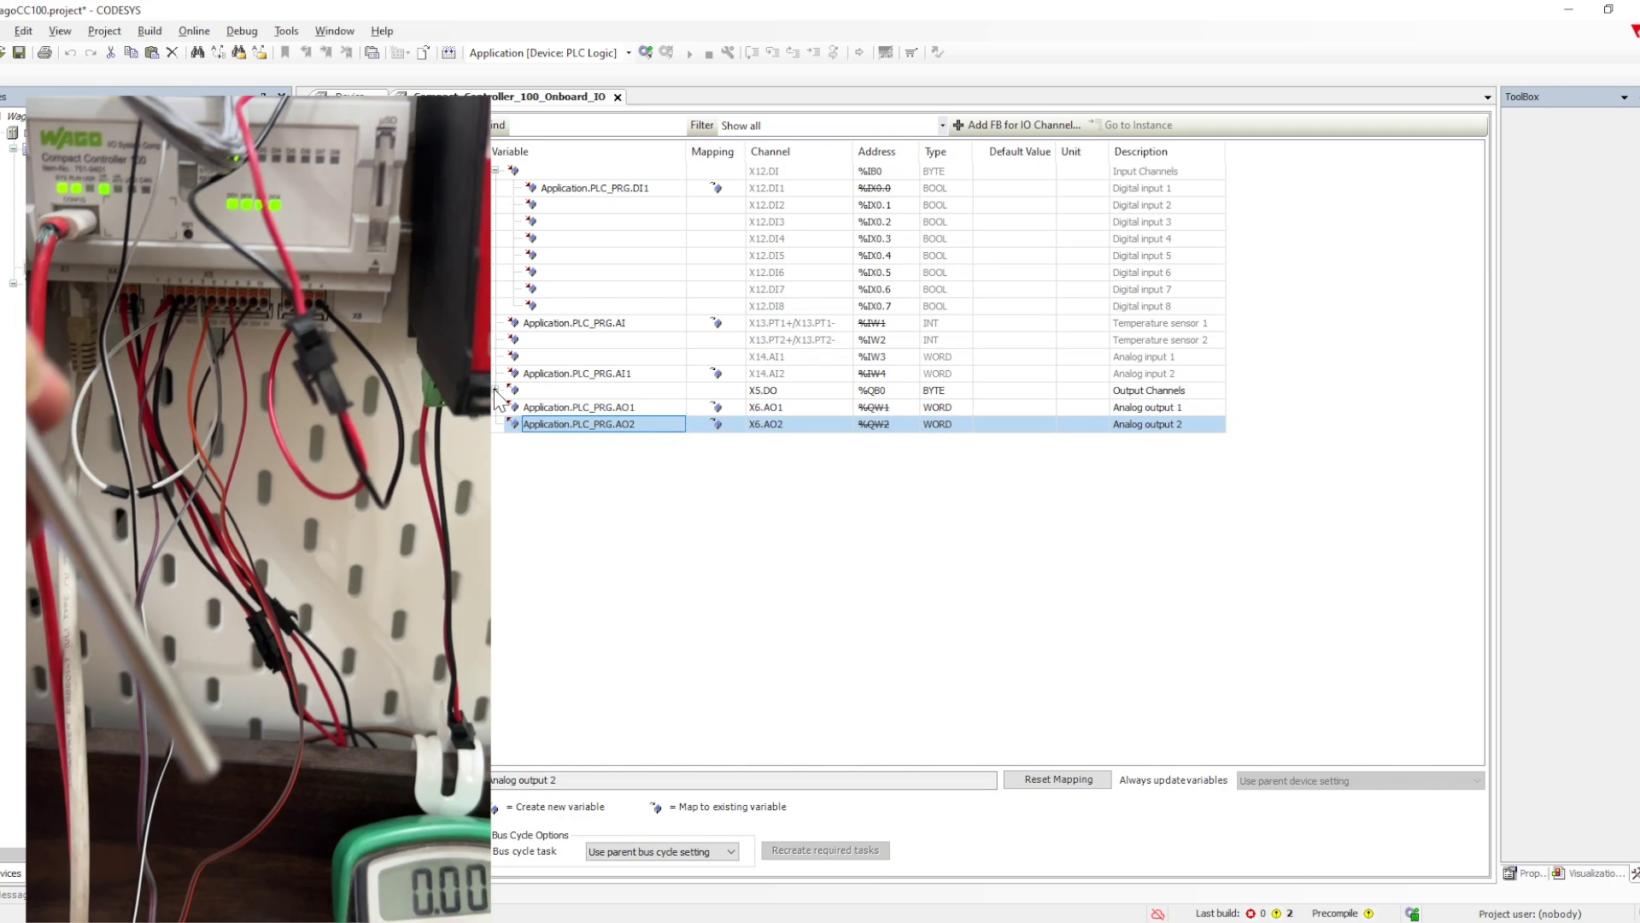
# Expand the digital outputs and review the DO1–DO4 mappings.
pyautogui.click(494, 390)
pyautogui.click(639, 407)
pyautogui.click(654, 424)
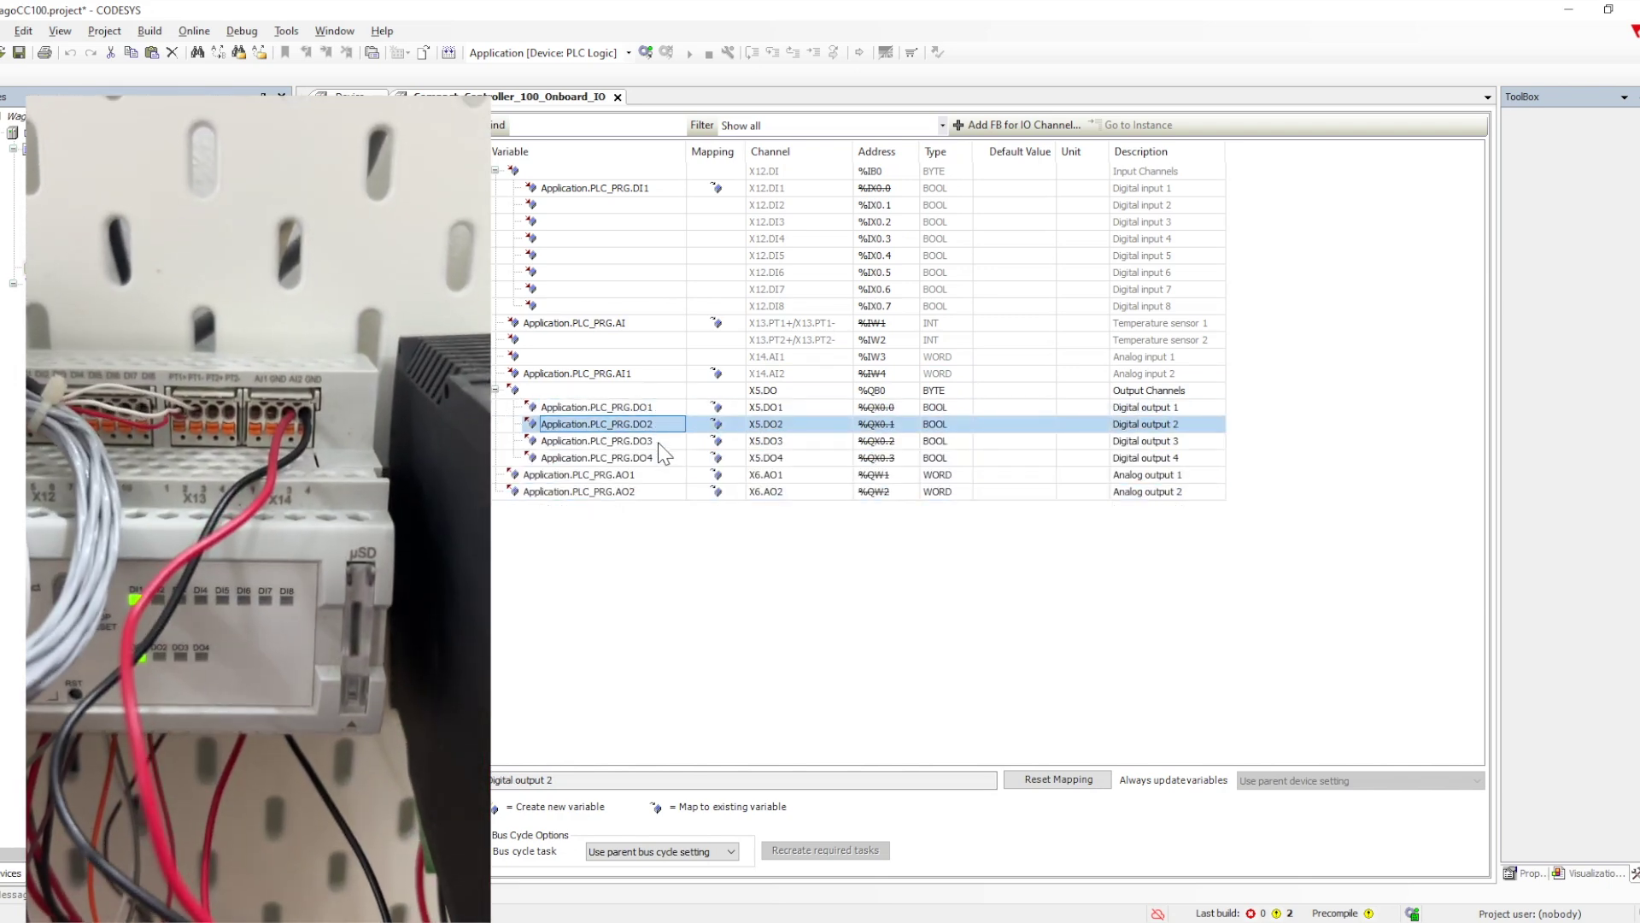
pyautogui.click(660, 441)
pyautogui.click(668, 458)
pyautogui.click(758, 504)
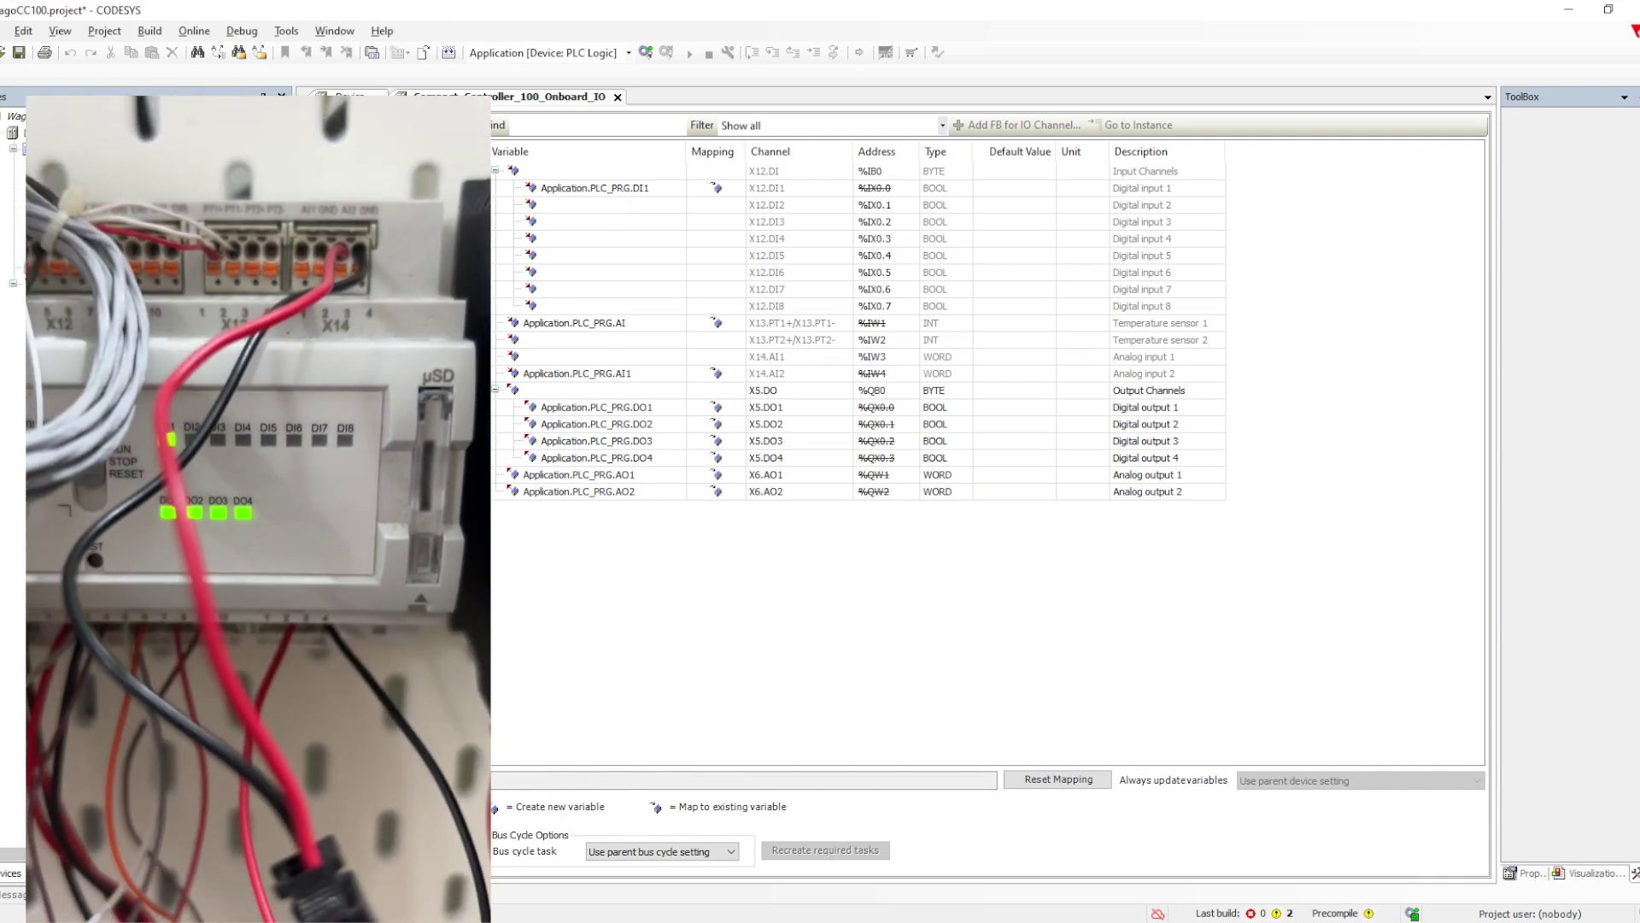
# In Onboard-IO Parameters, expand the PT settings and set X13.PT1 Sensor Typ to Raw data.
pyautogui.click(342, 124)
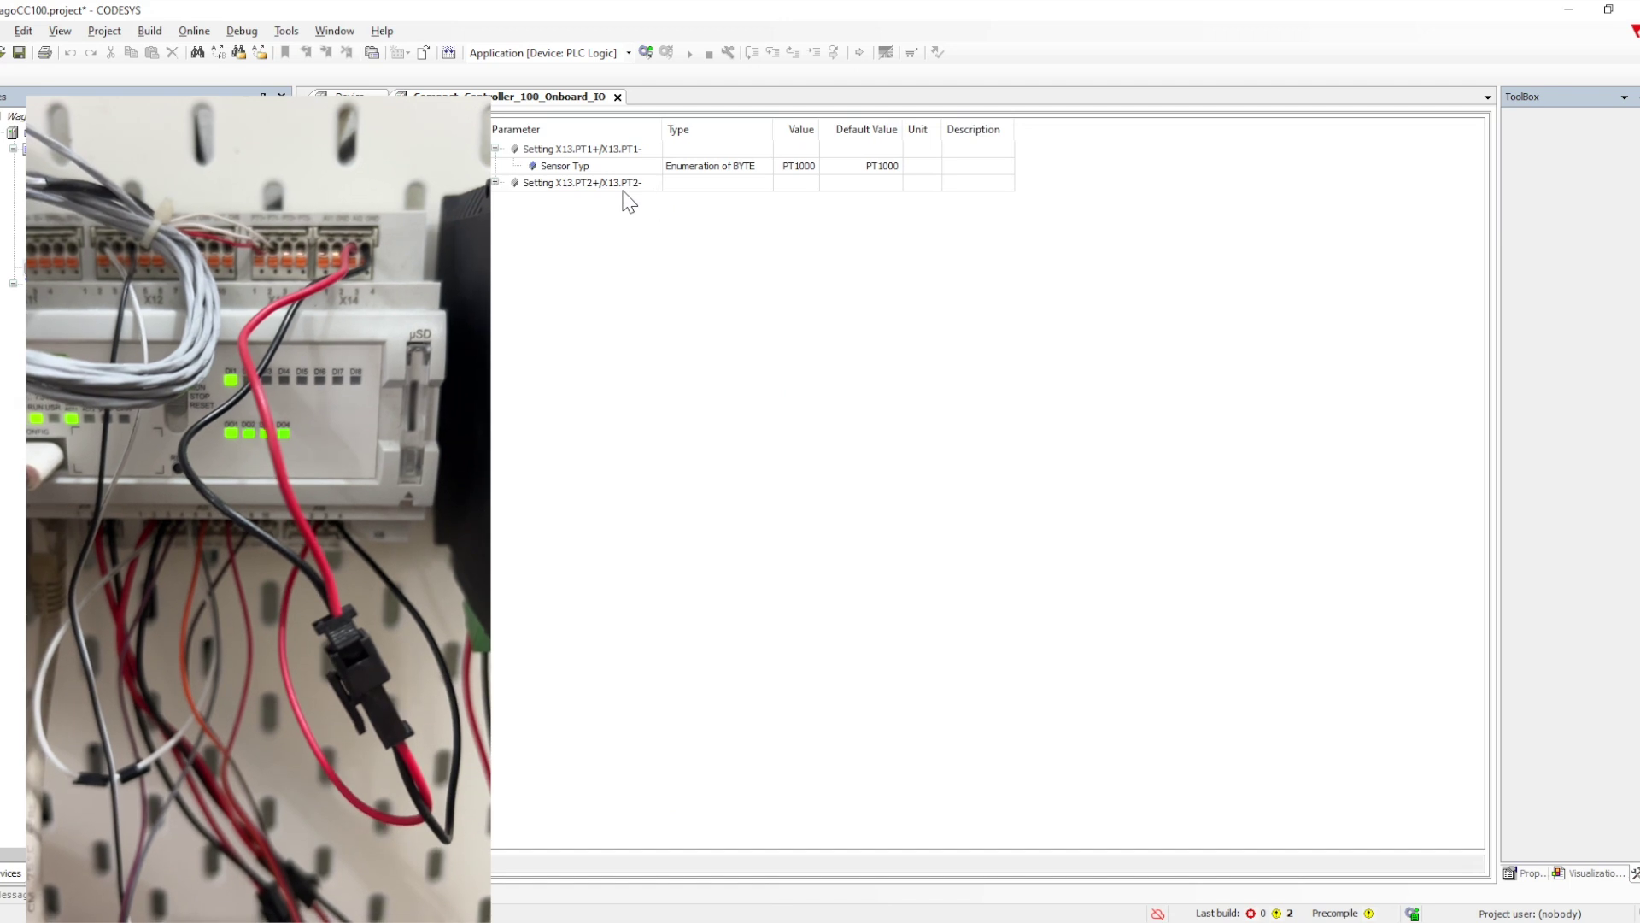
pyautogui.click(495, 183)
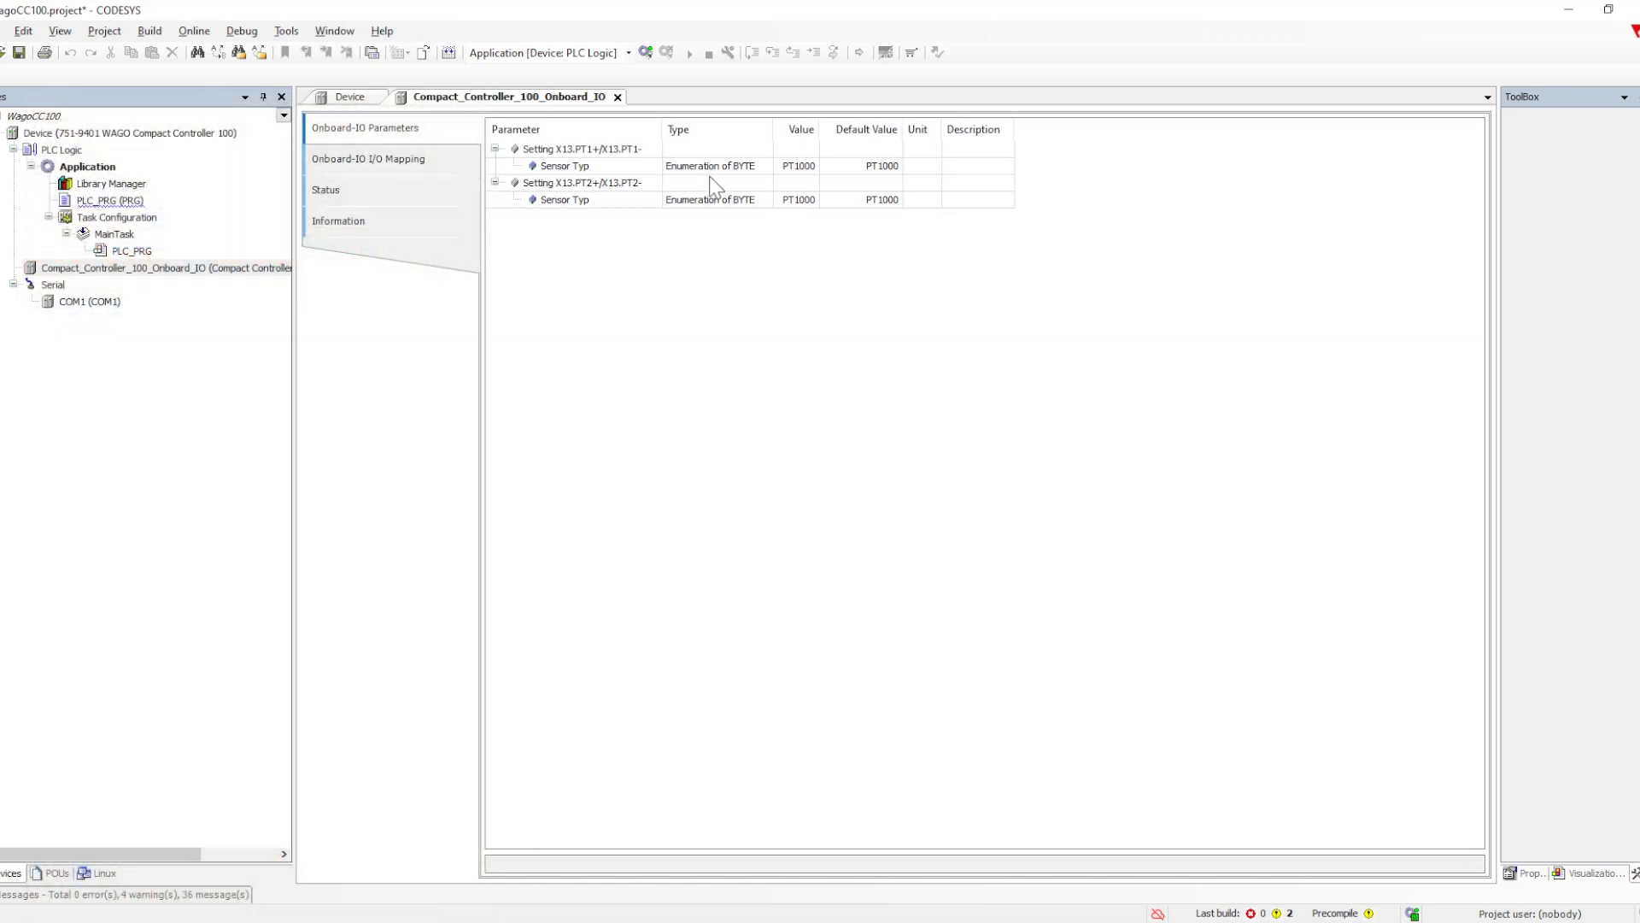
pyautogui.click(799, 168)
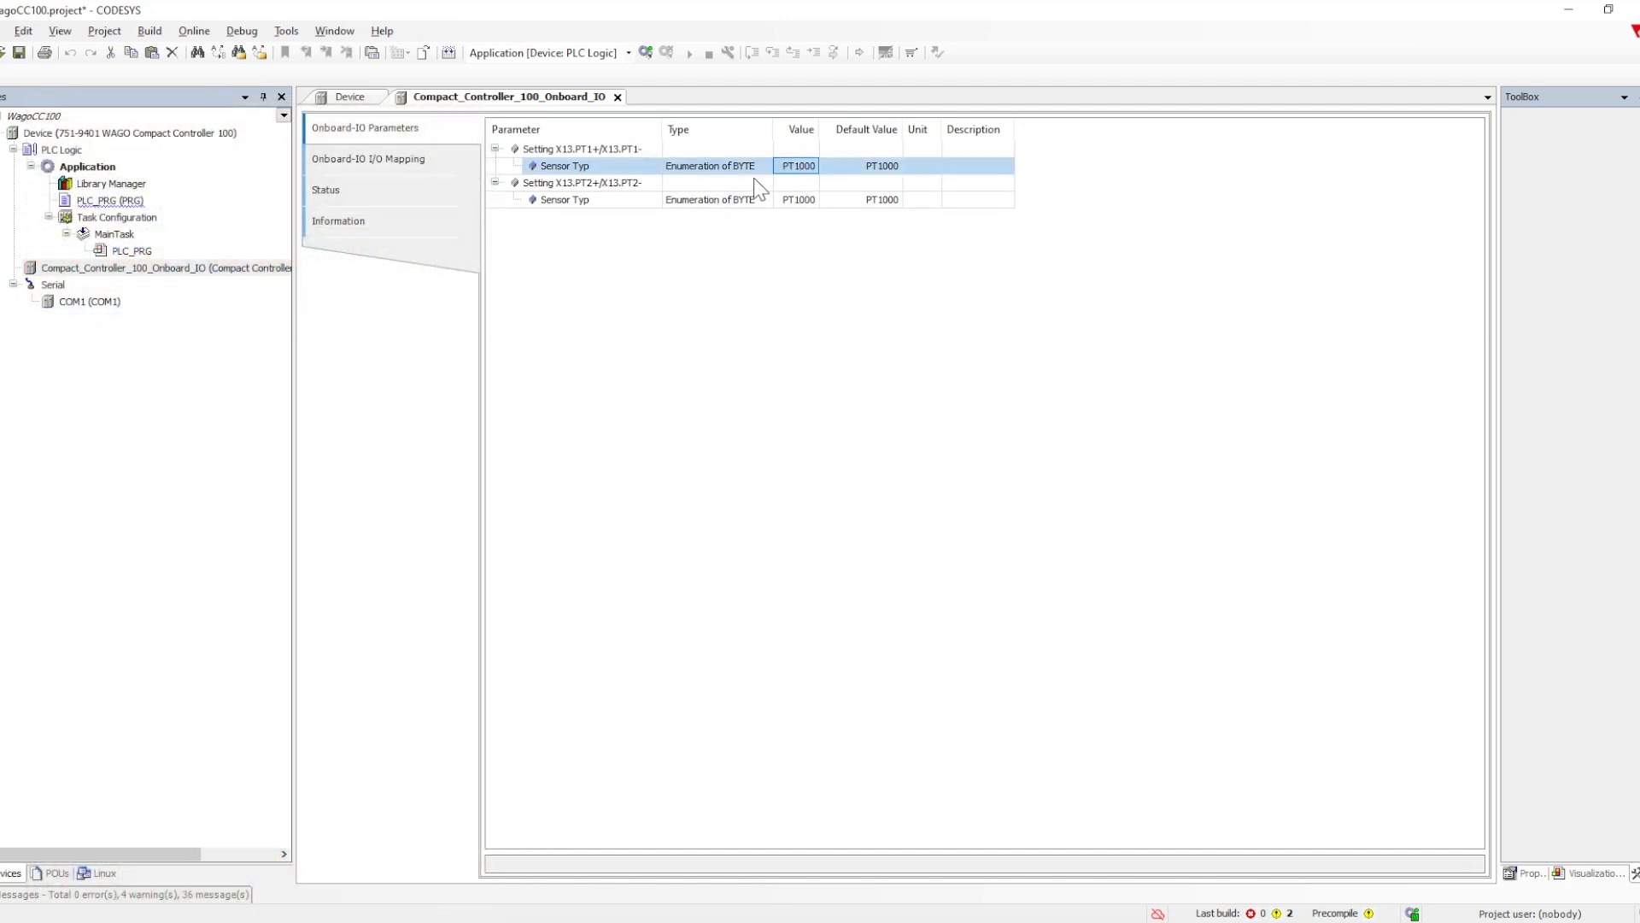
pyautogui.click(792, 168)
pyautogui.click(803, 170)
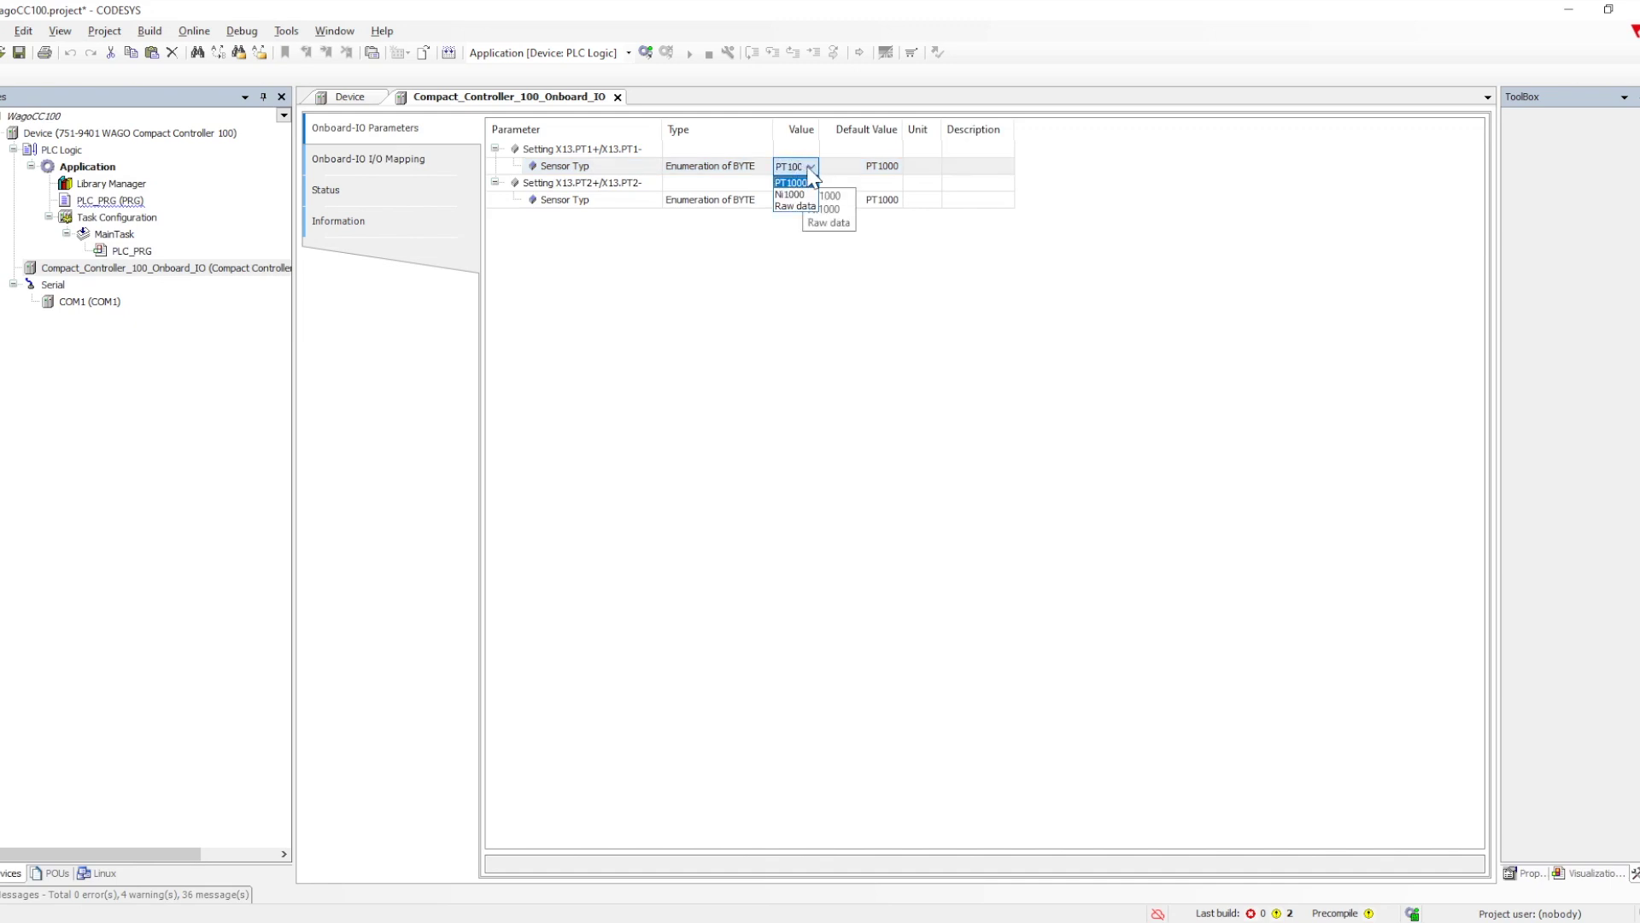
pyautogui.click(790, 207)
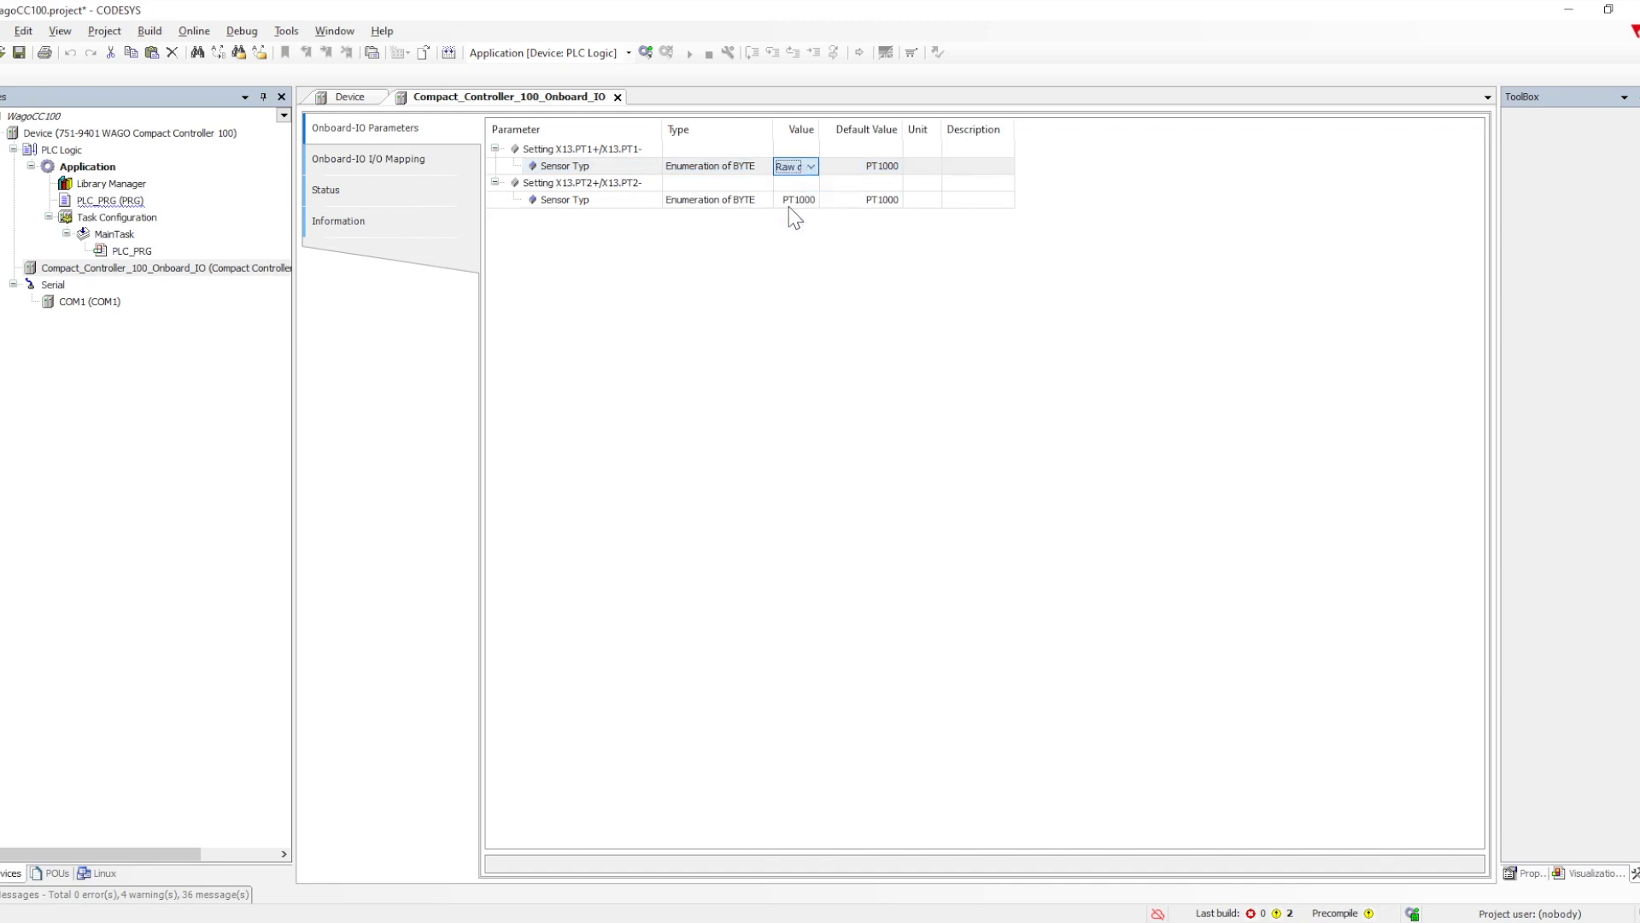
pyautogui.click(794, 280)
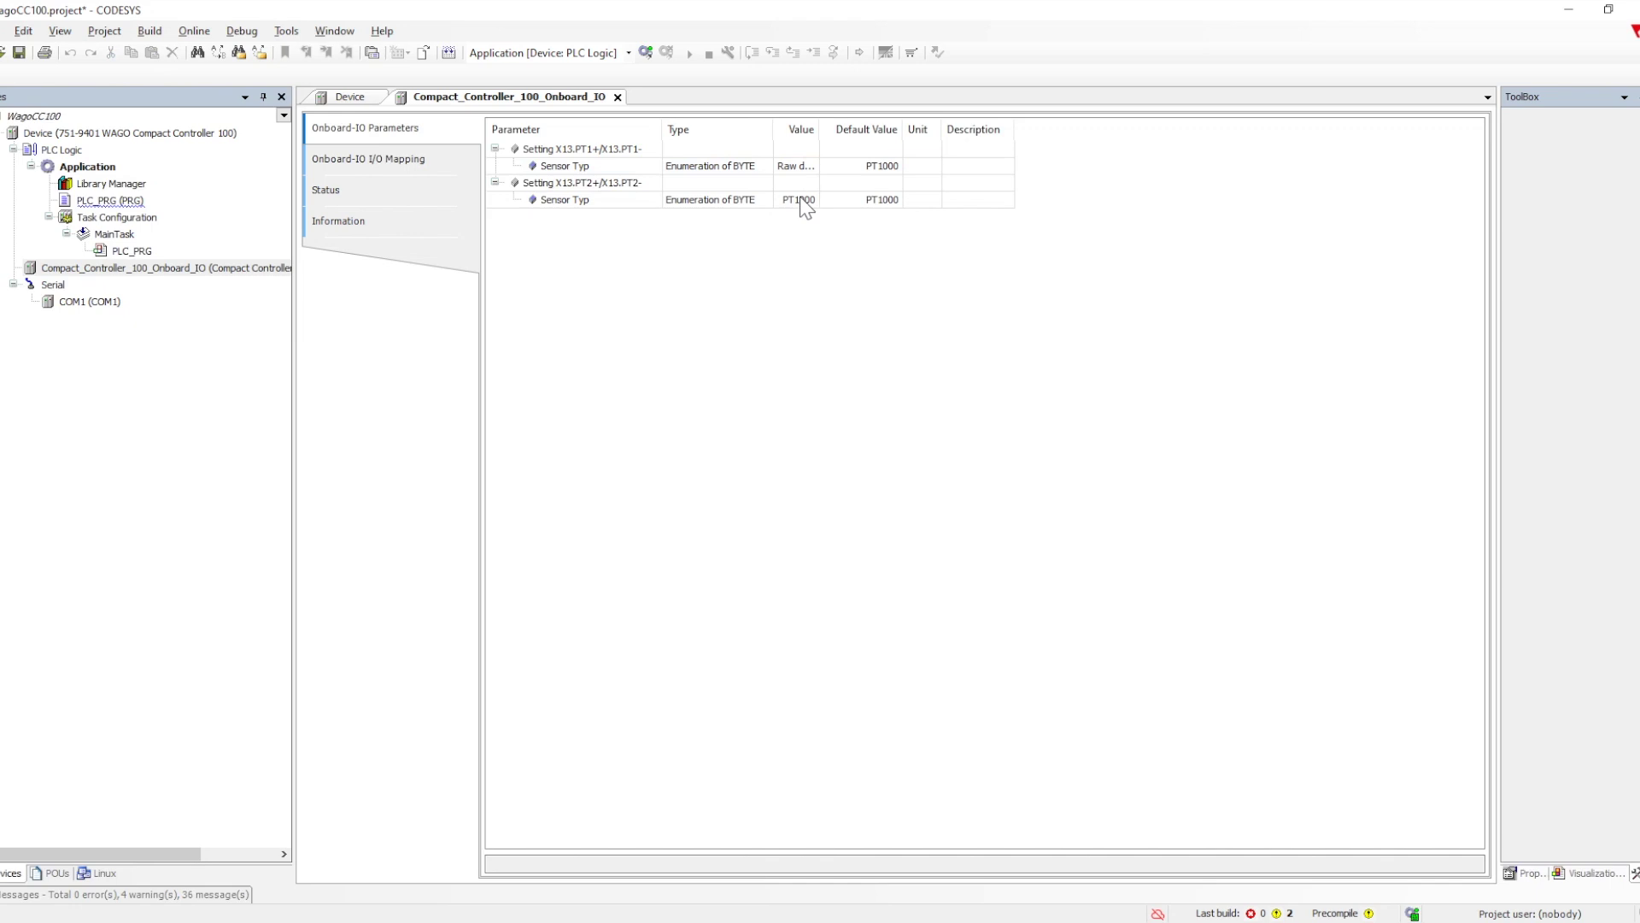
# Log in, accept downloading the changes to the running CC100, and show the Onboard-IO I/O Mapping.
pyautogui.click(646, 53)
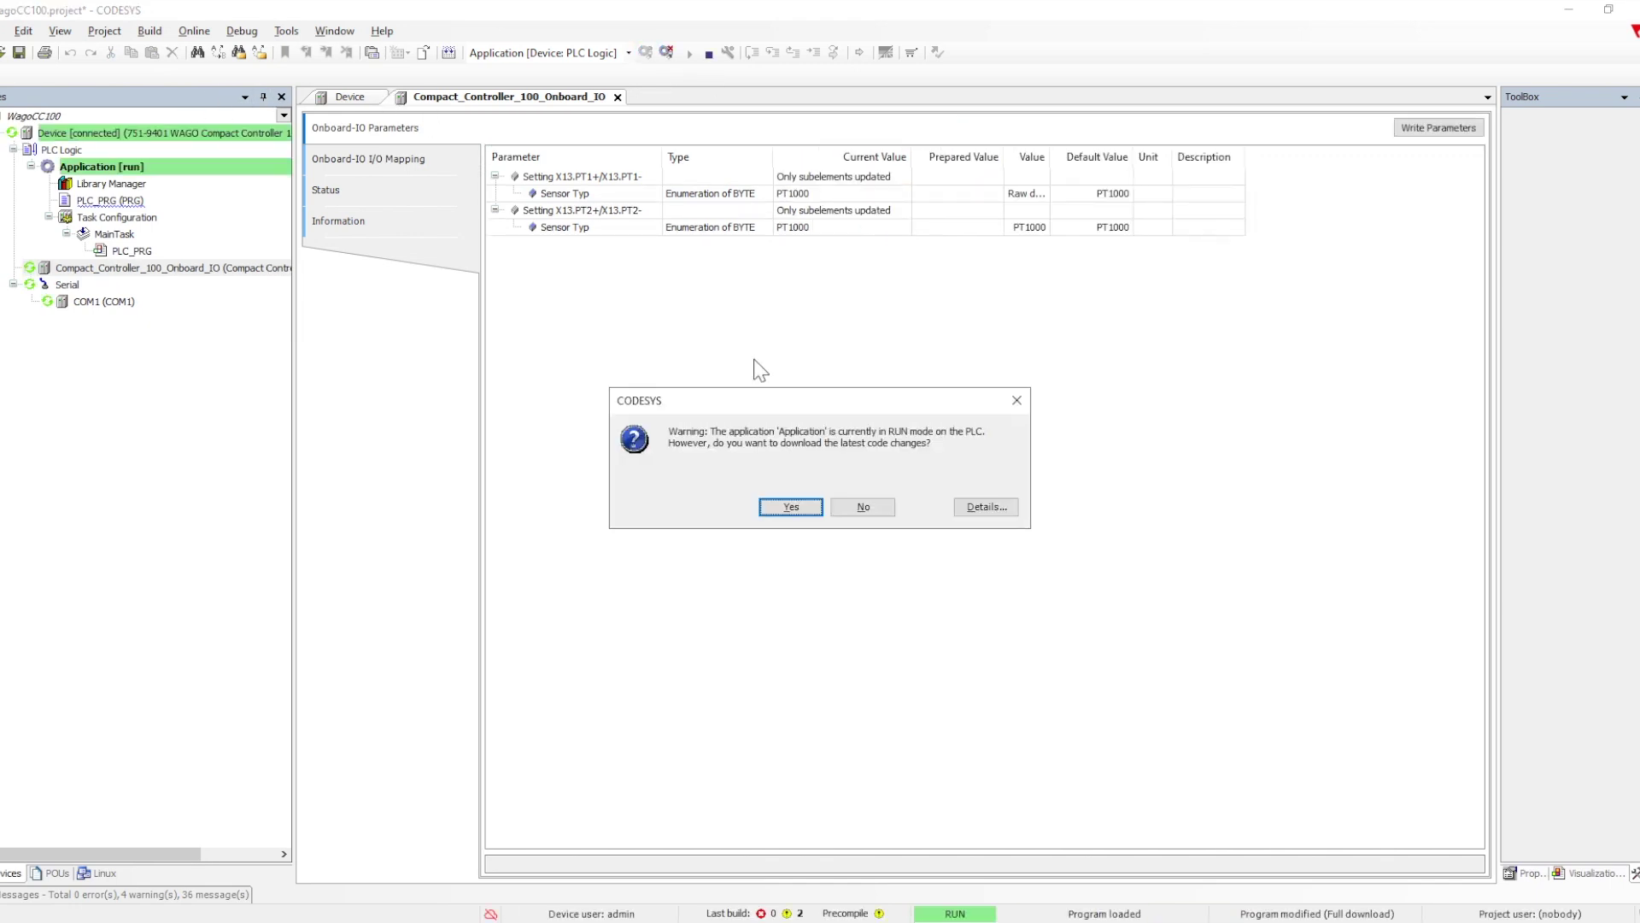
pyautogui.click(791, 507)
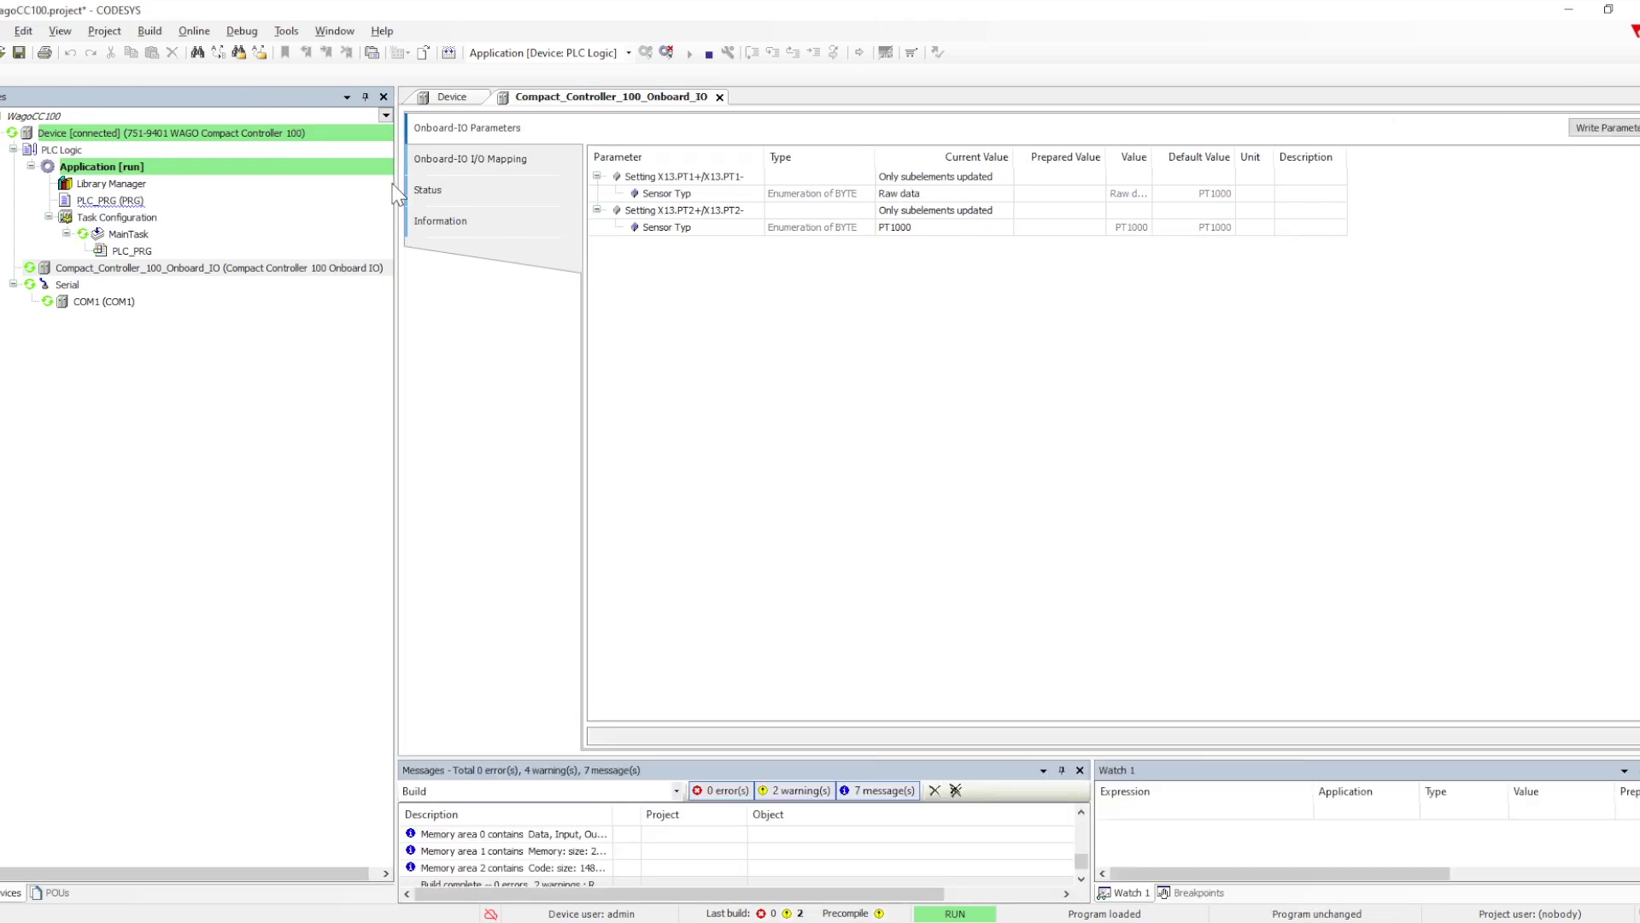
pyautogui.click(447, 157)
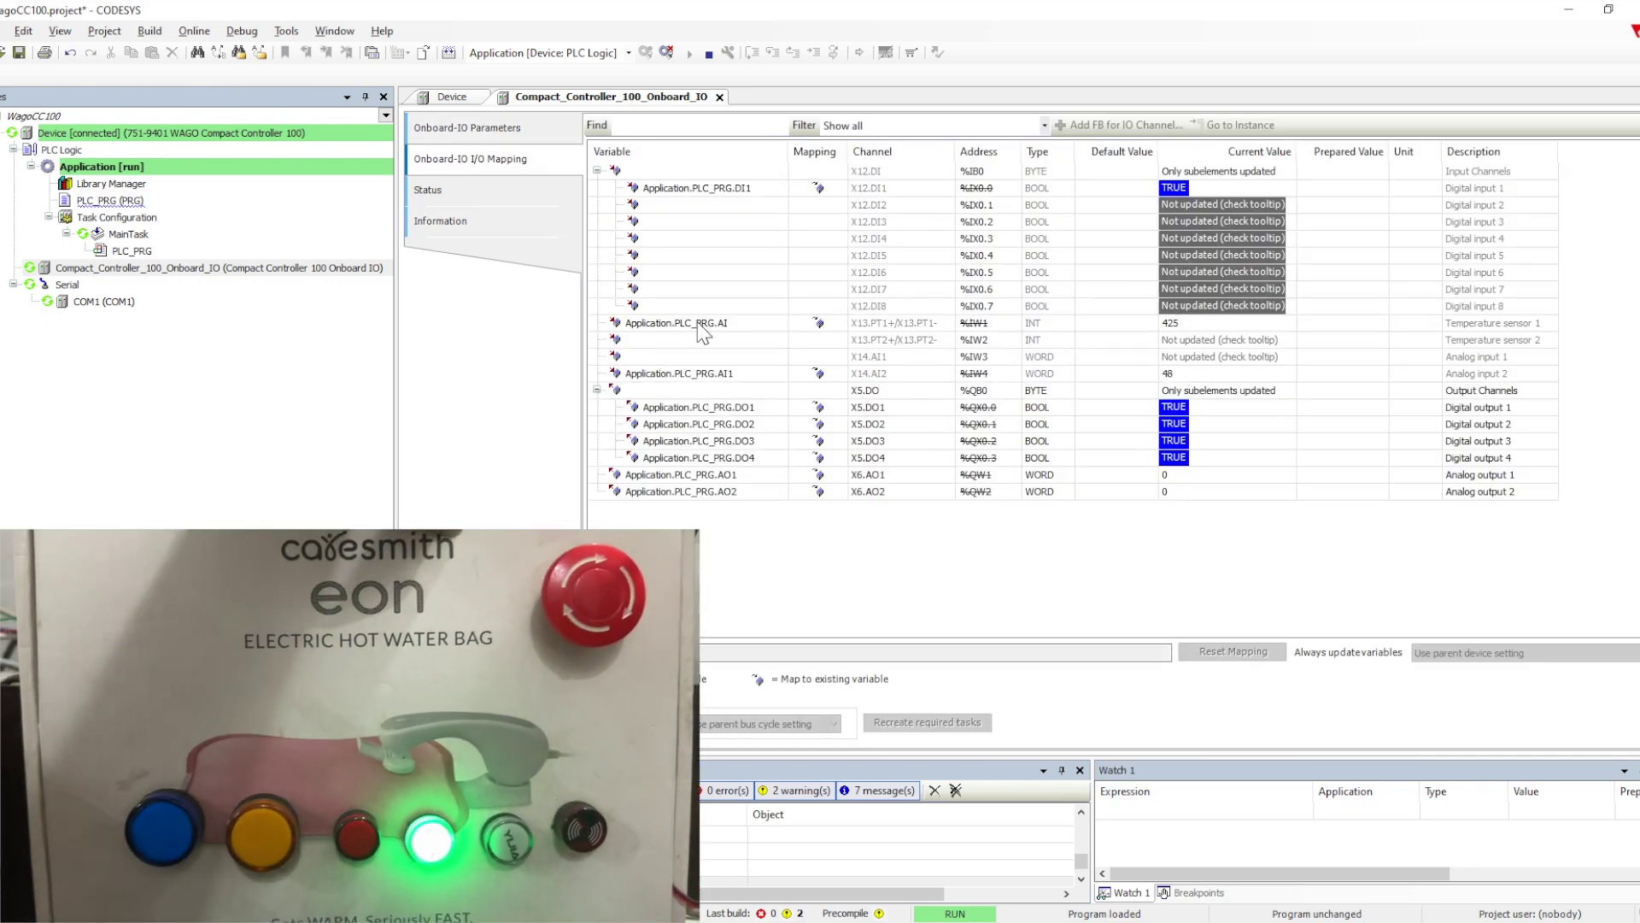
# Check temperature sensor 1 (425) and AI1 (48) in the mapping, then open PLC_PRG online.
pyautogui.click(699, 320)
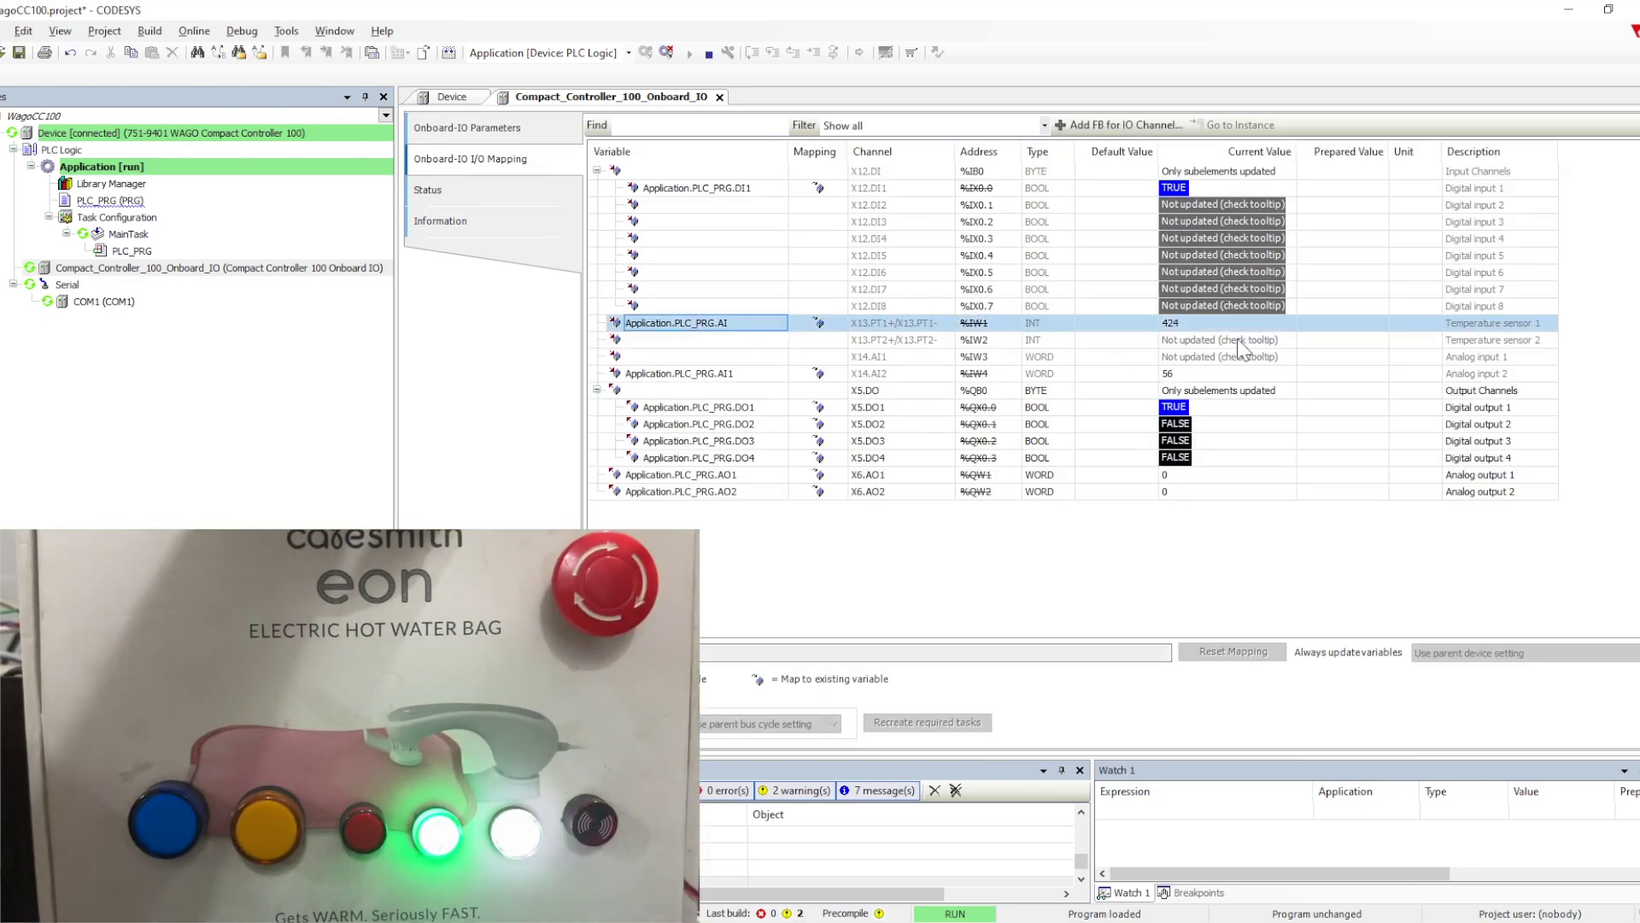
pyautogui.click(724, 376)
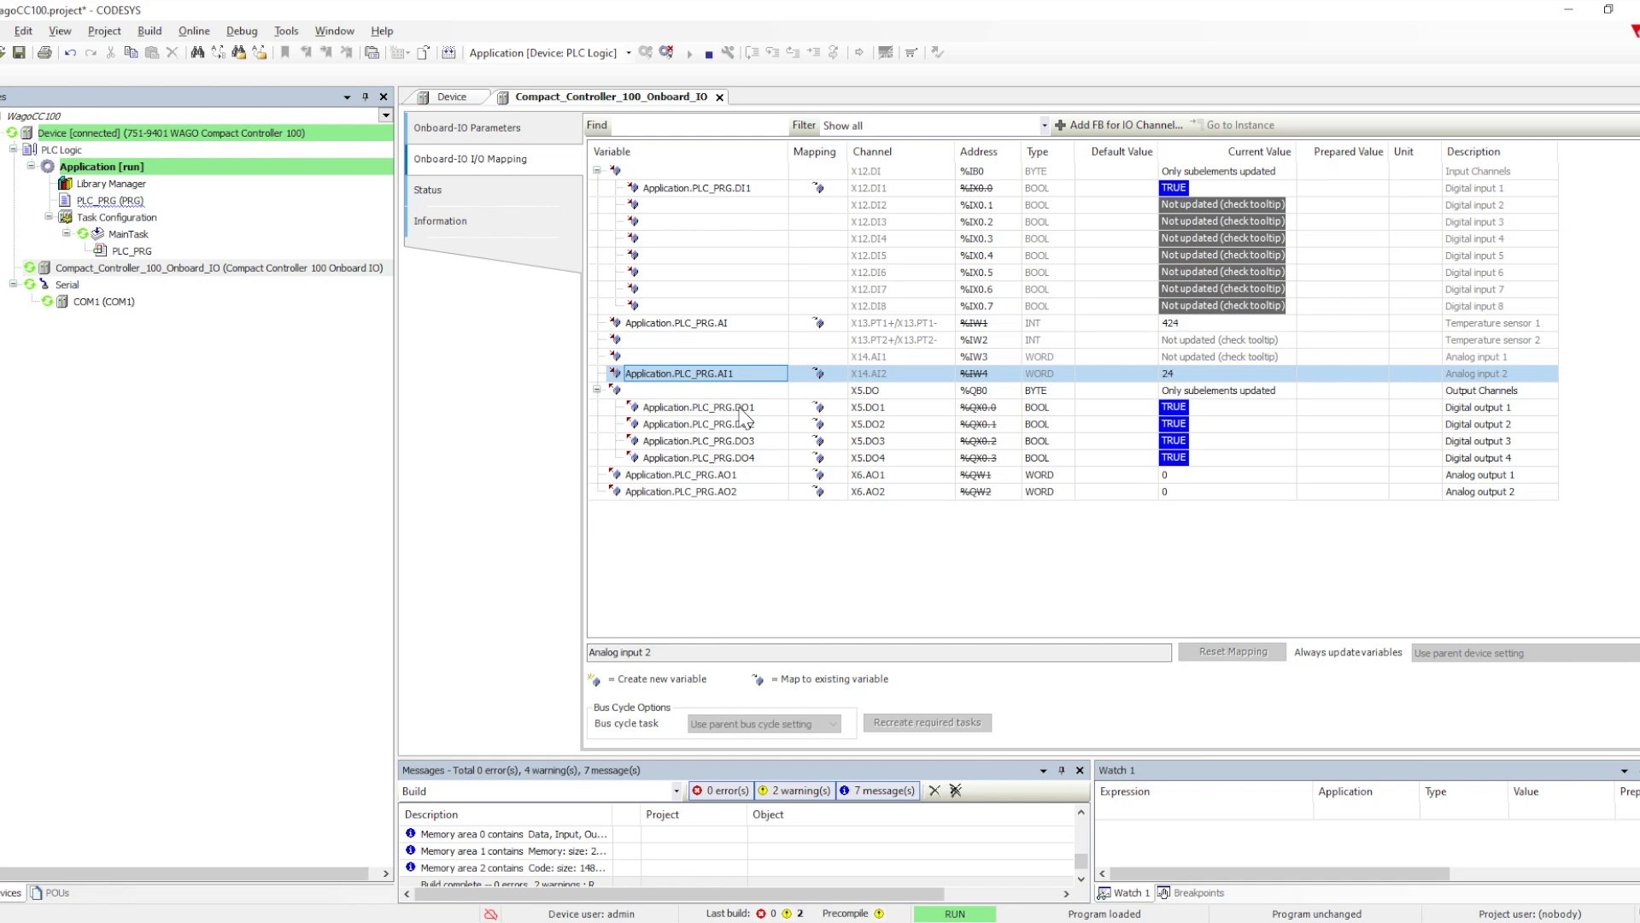
pyautogui.click(1203, 560)
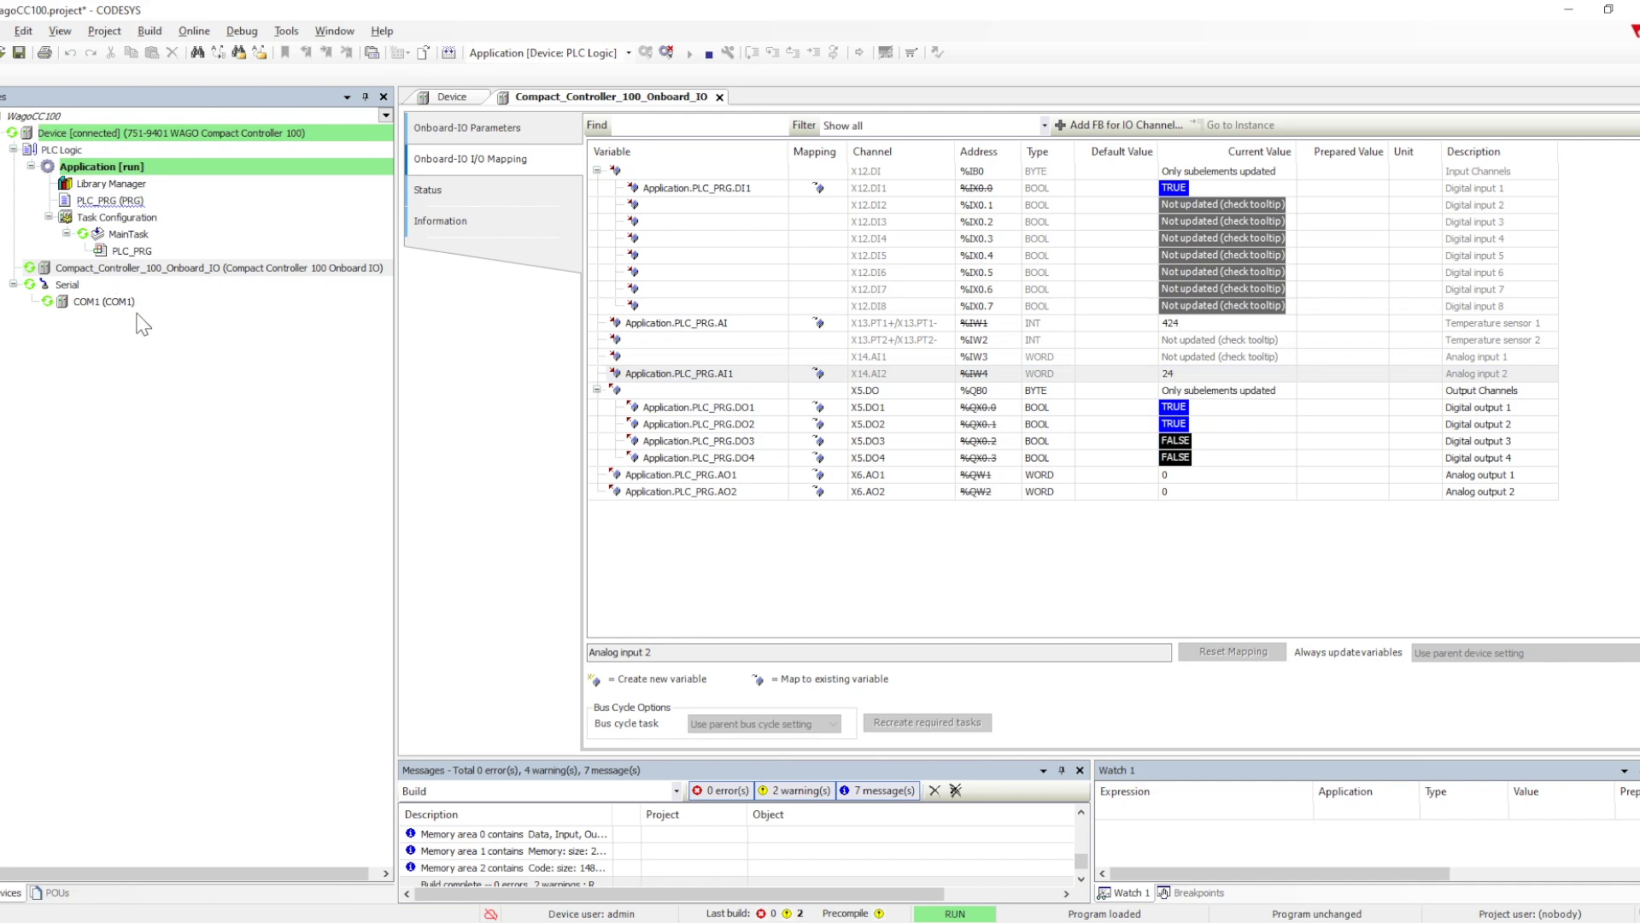
pyautogui.click(110, 200)
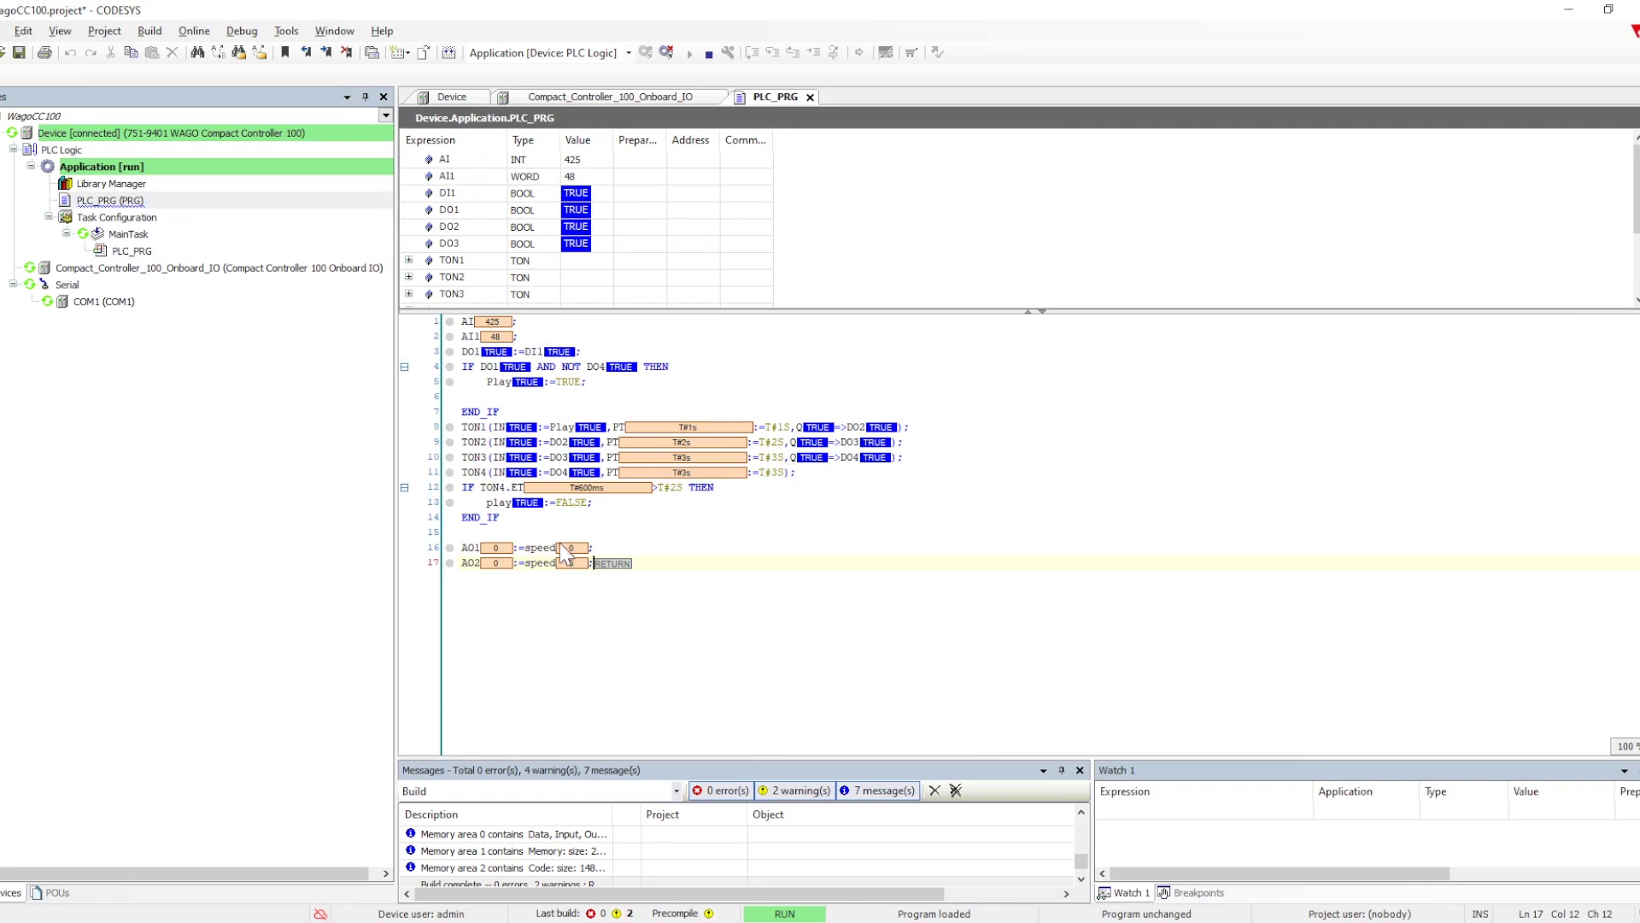
# Prepare and write the value 1000 to the speed variable in PLC_PRG.
pyautogui.doubleClick(571, 550)
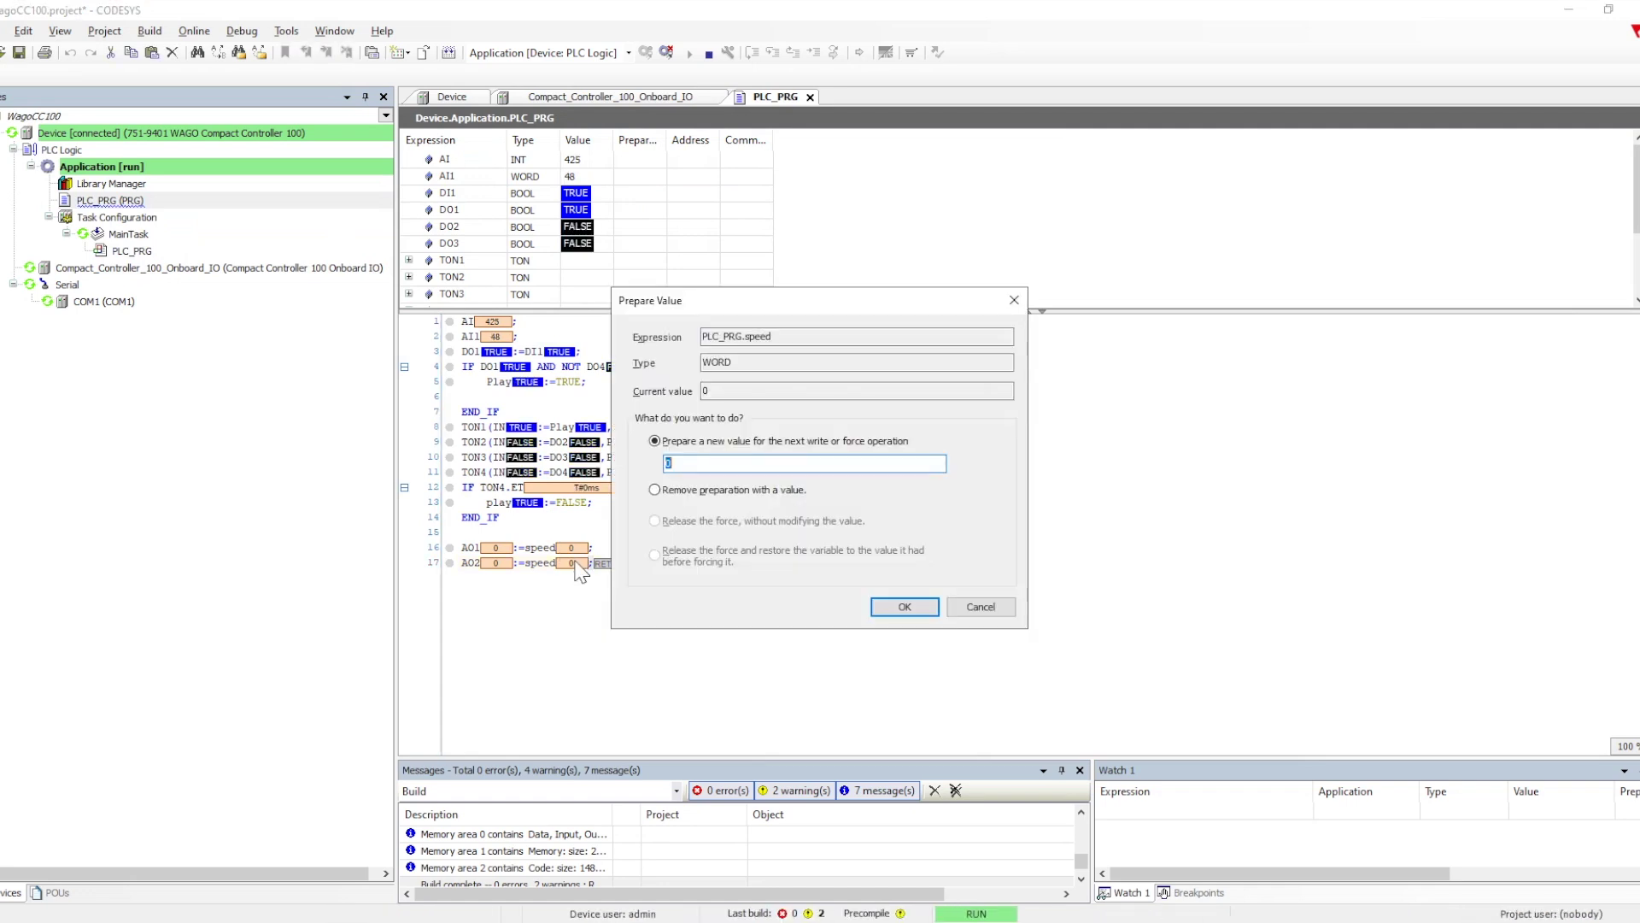
pyautogui.write('1000')
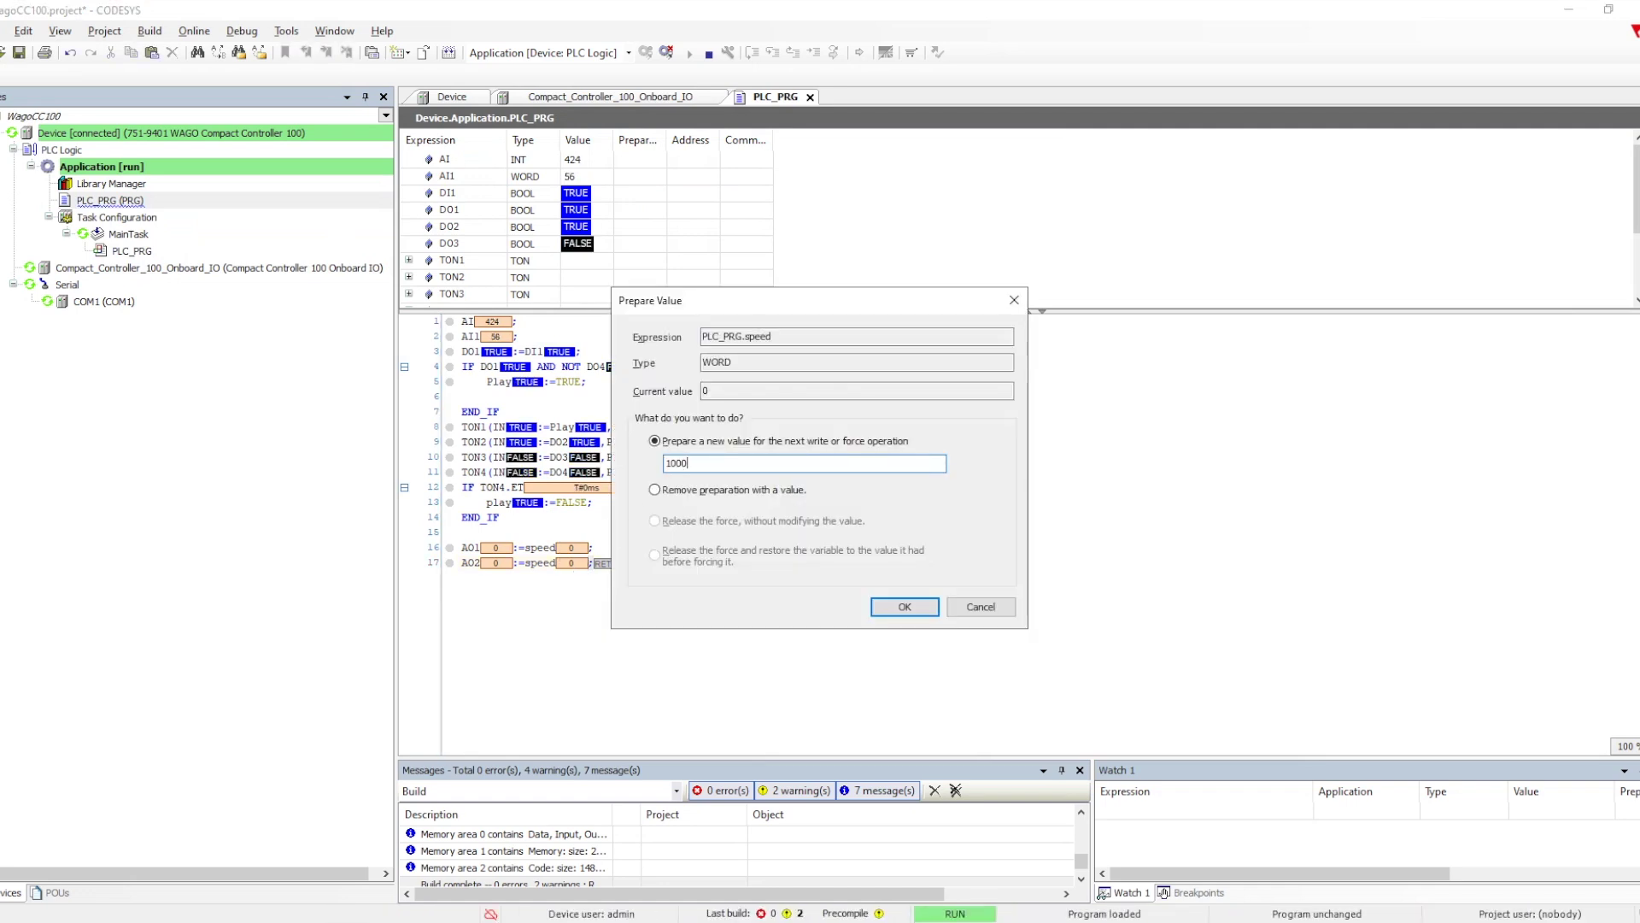
pyautogui.press('Return')
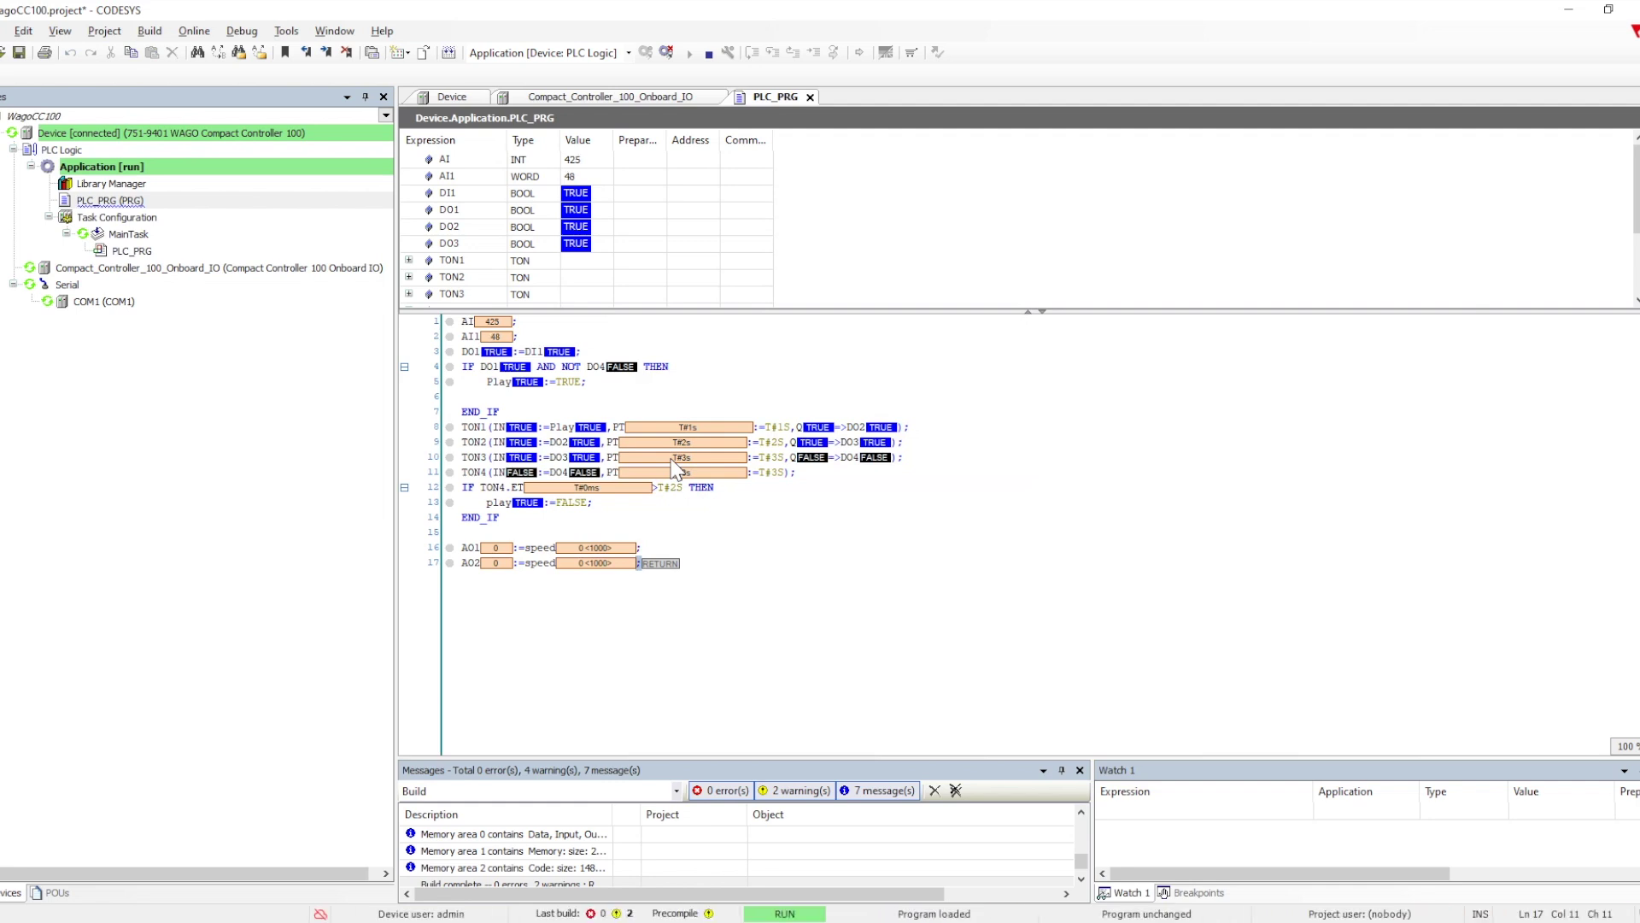
pyautogui.hotkey('ctrl', 'F7')
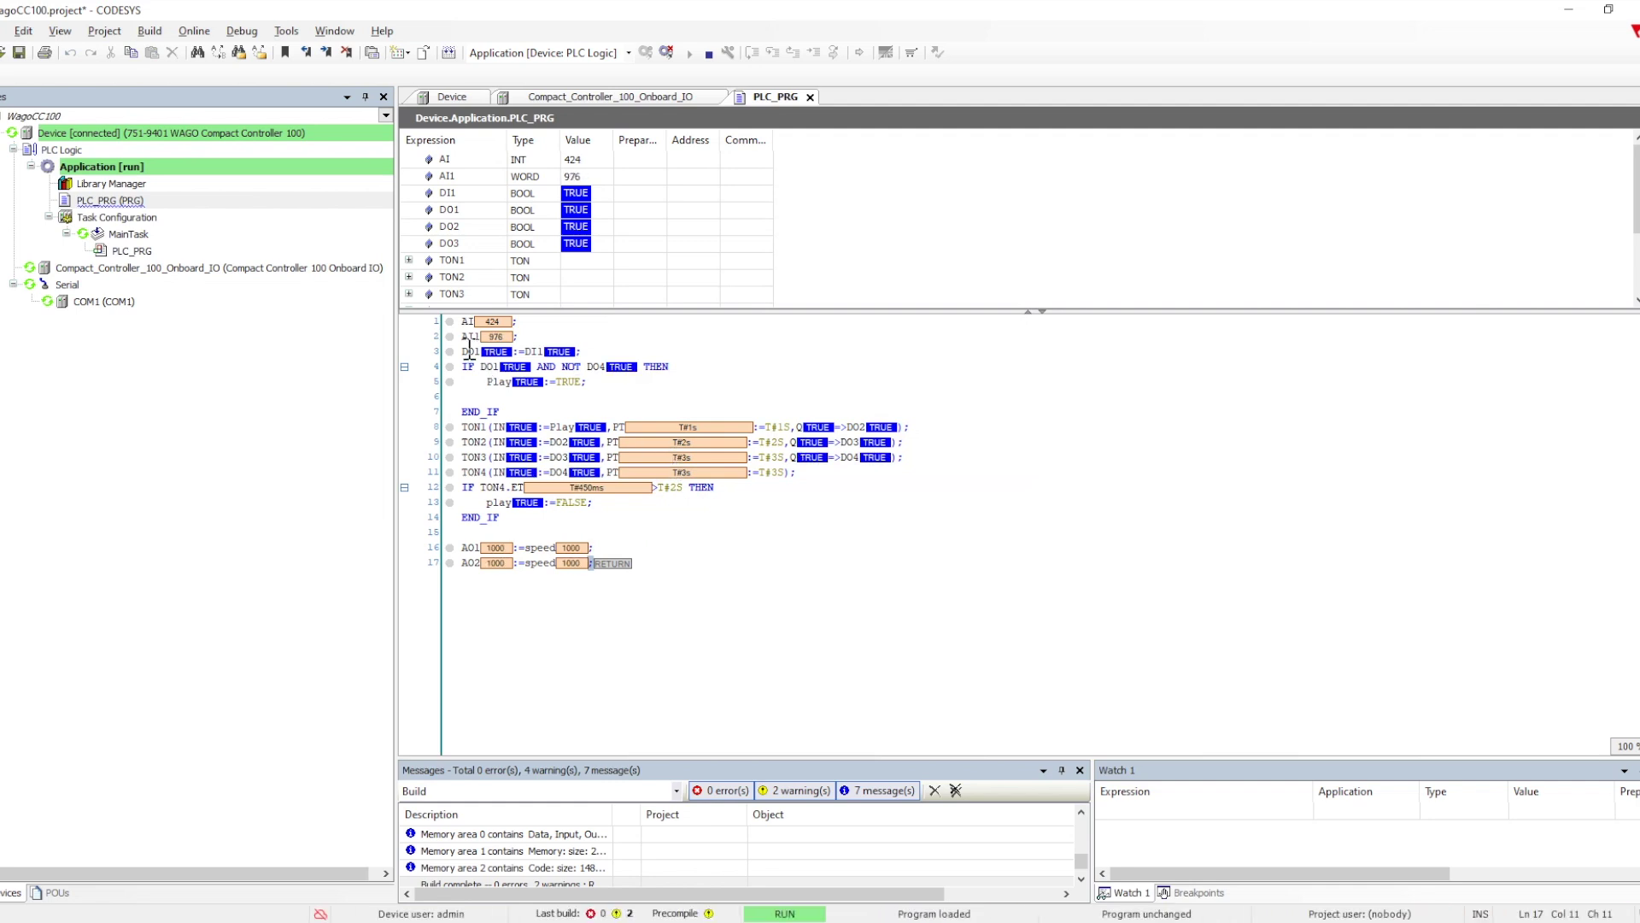
# Highlight the AI1 and AO2 lines in PLC_PRG to check their live values.
pyautogui.moveTo(463, 336); pyautogui.dragTo(516, 336)
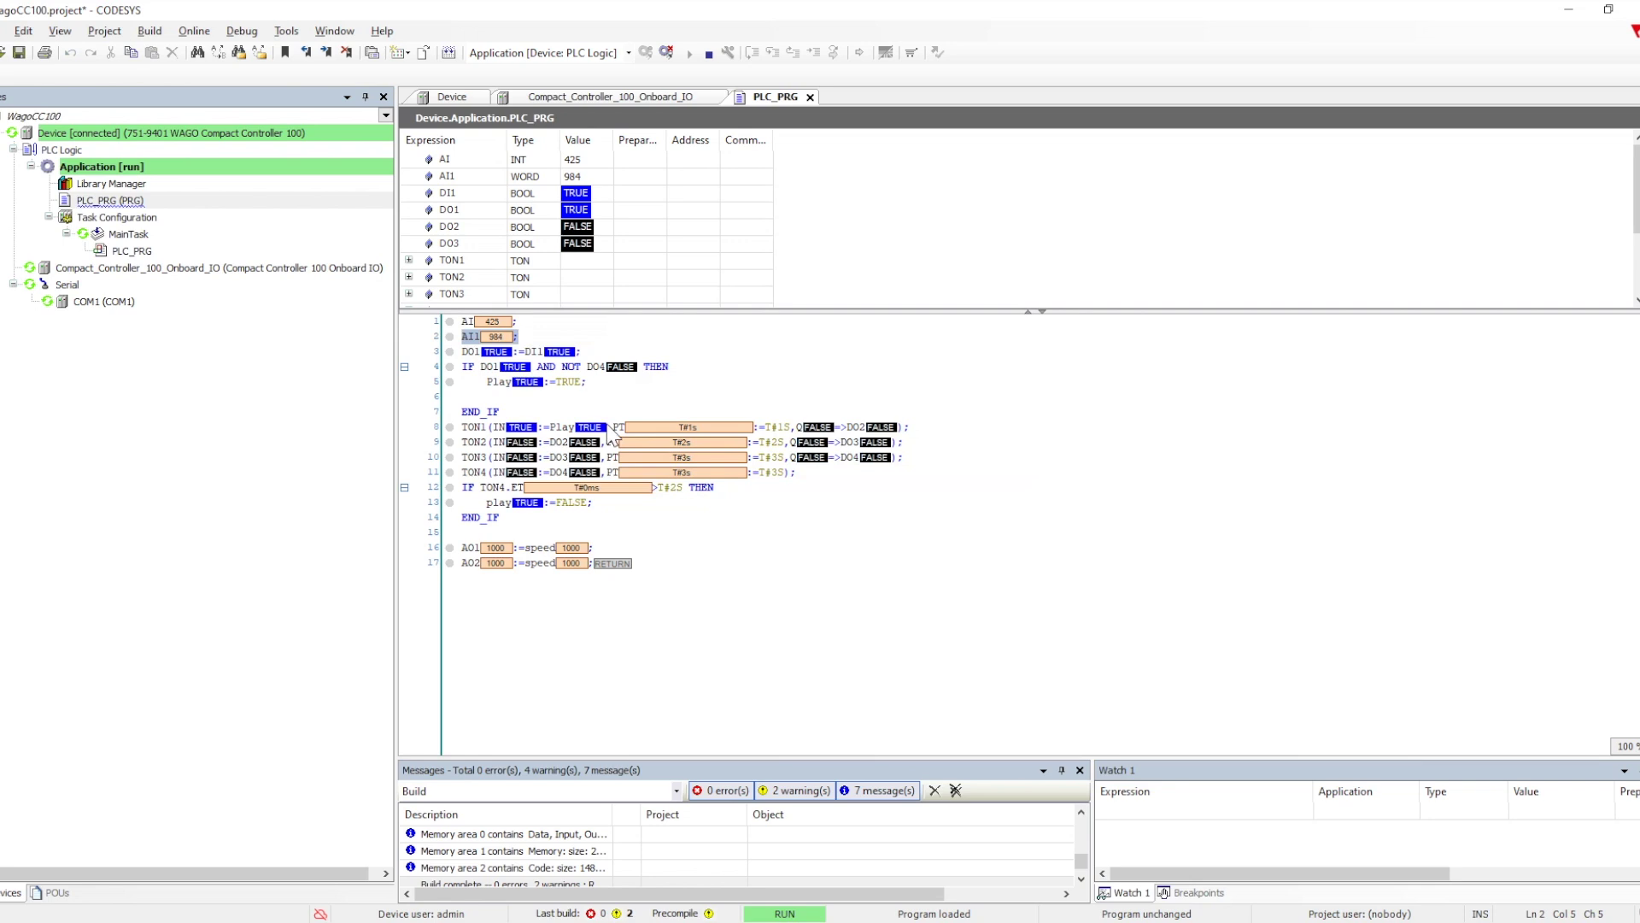
pyautogui.click(647, 565)
pyautogui.moveTo(636, 566); pyautogui.dragTo(460, 565)
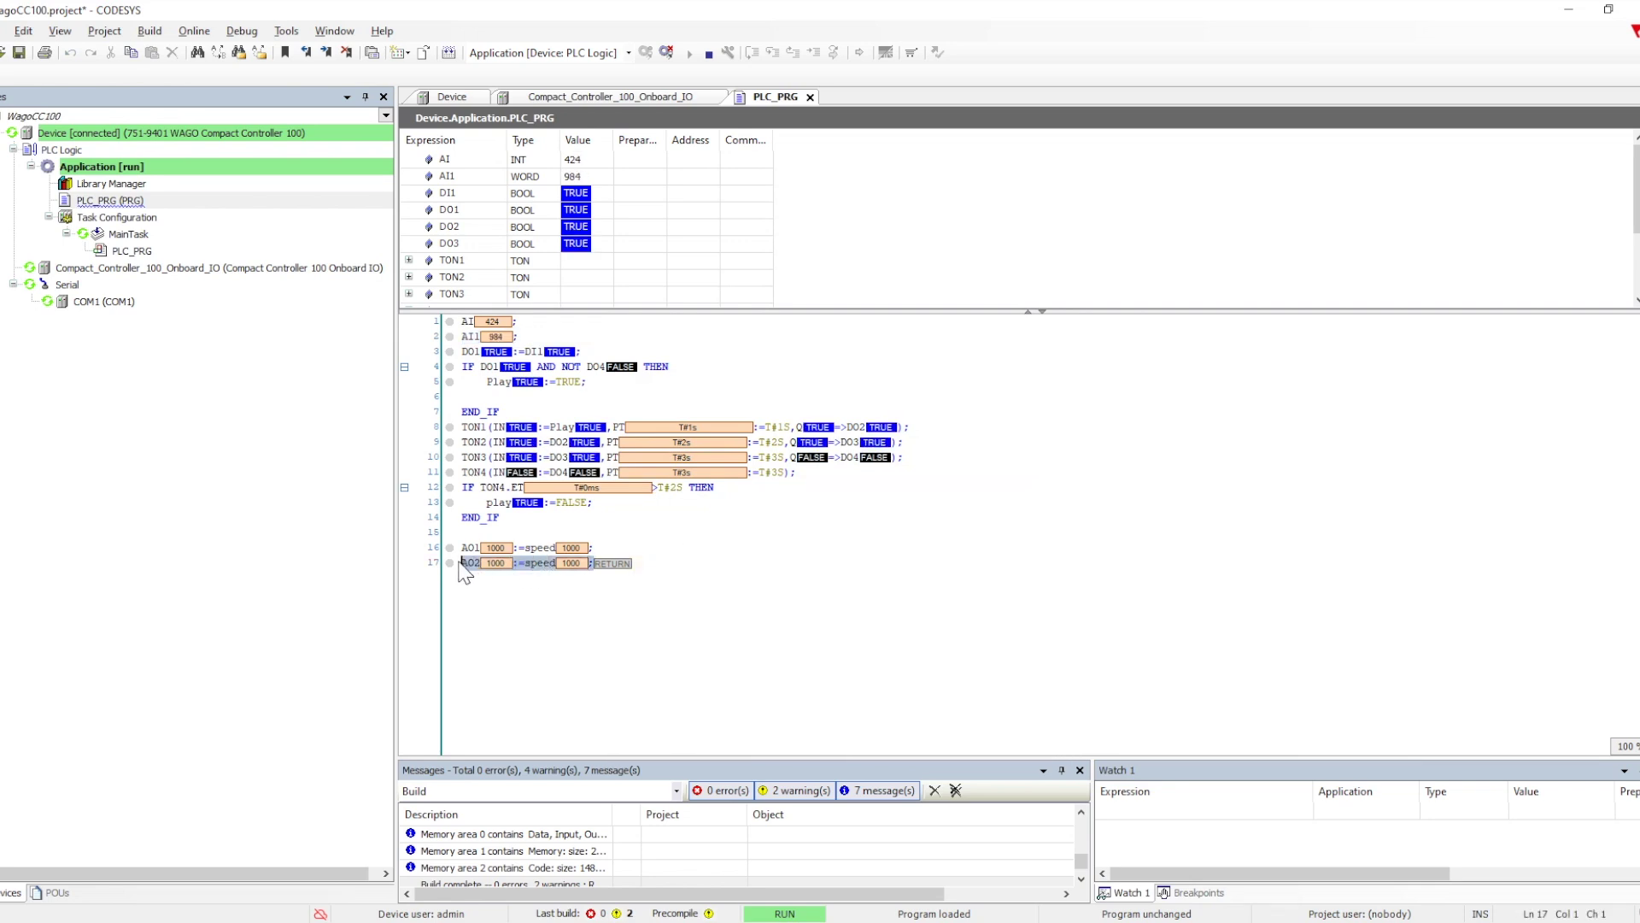
pyautogui.click(749, 599)
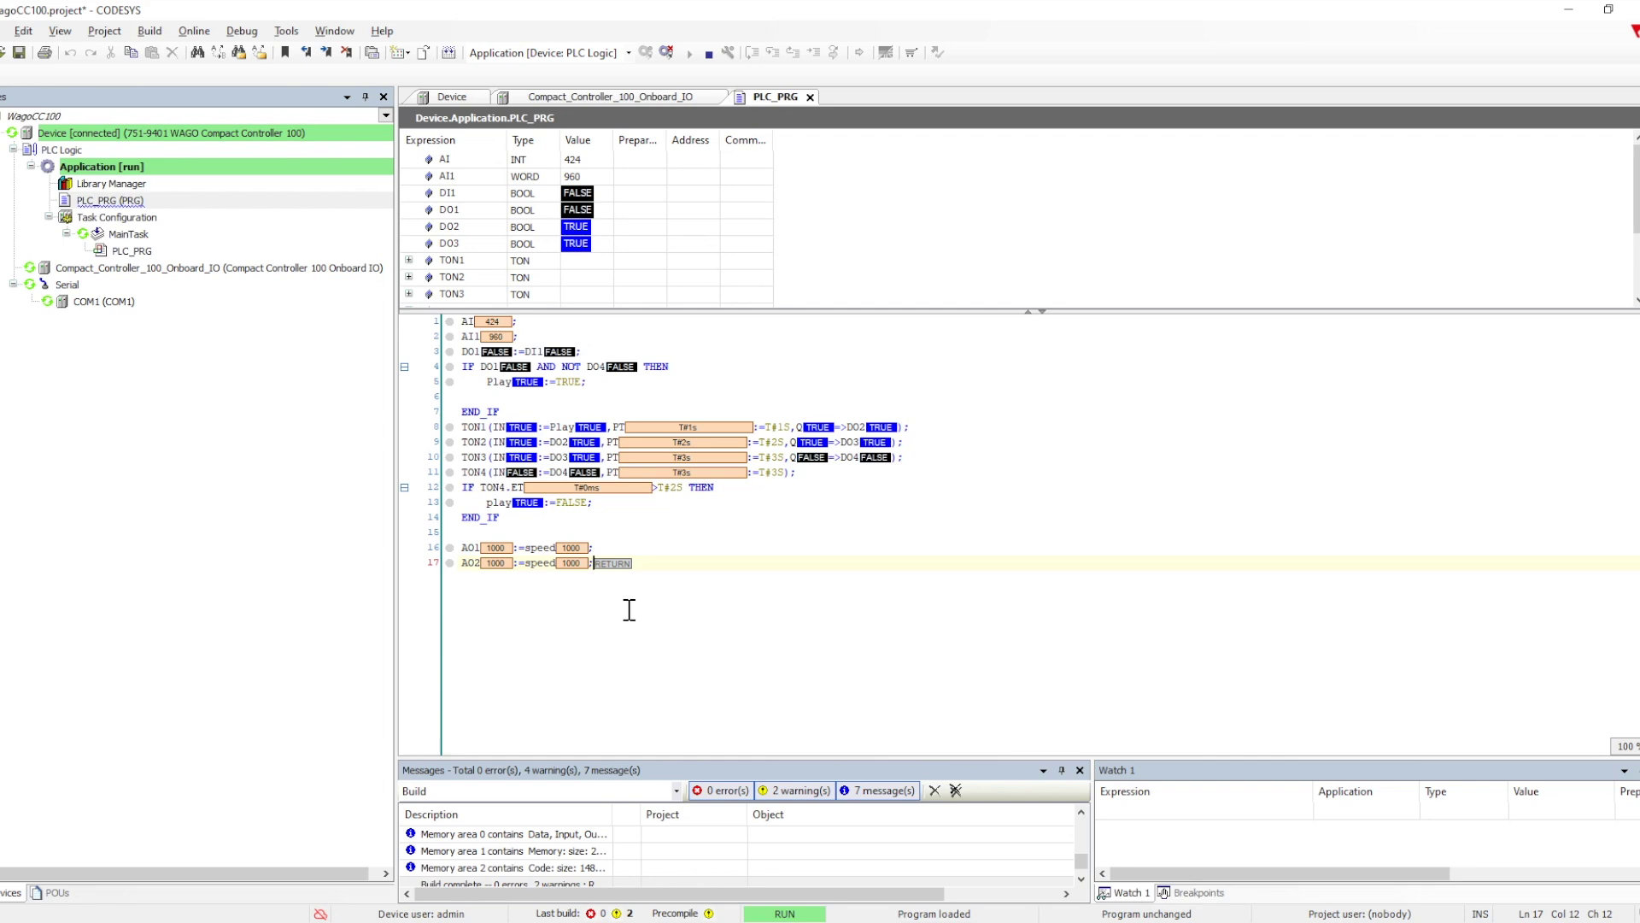
# Write speed = 1500 online, then return to the Compact_Controller_100_Onboard_IO tab.
pyautogui.doubleClick(572, 563)
pyautogui.write('1500')
pyautogui.press('Return')
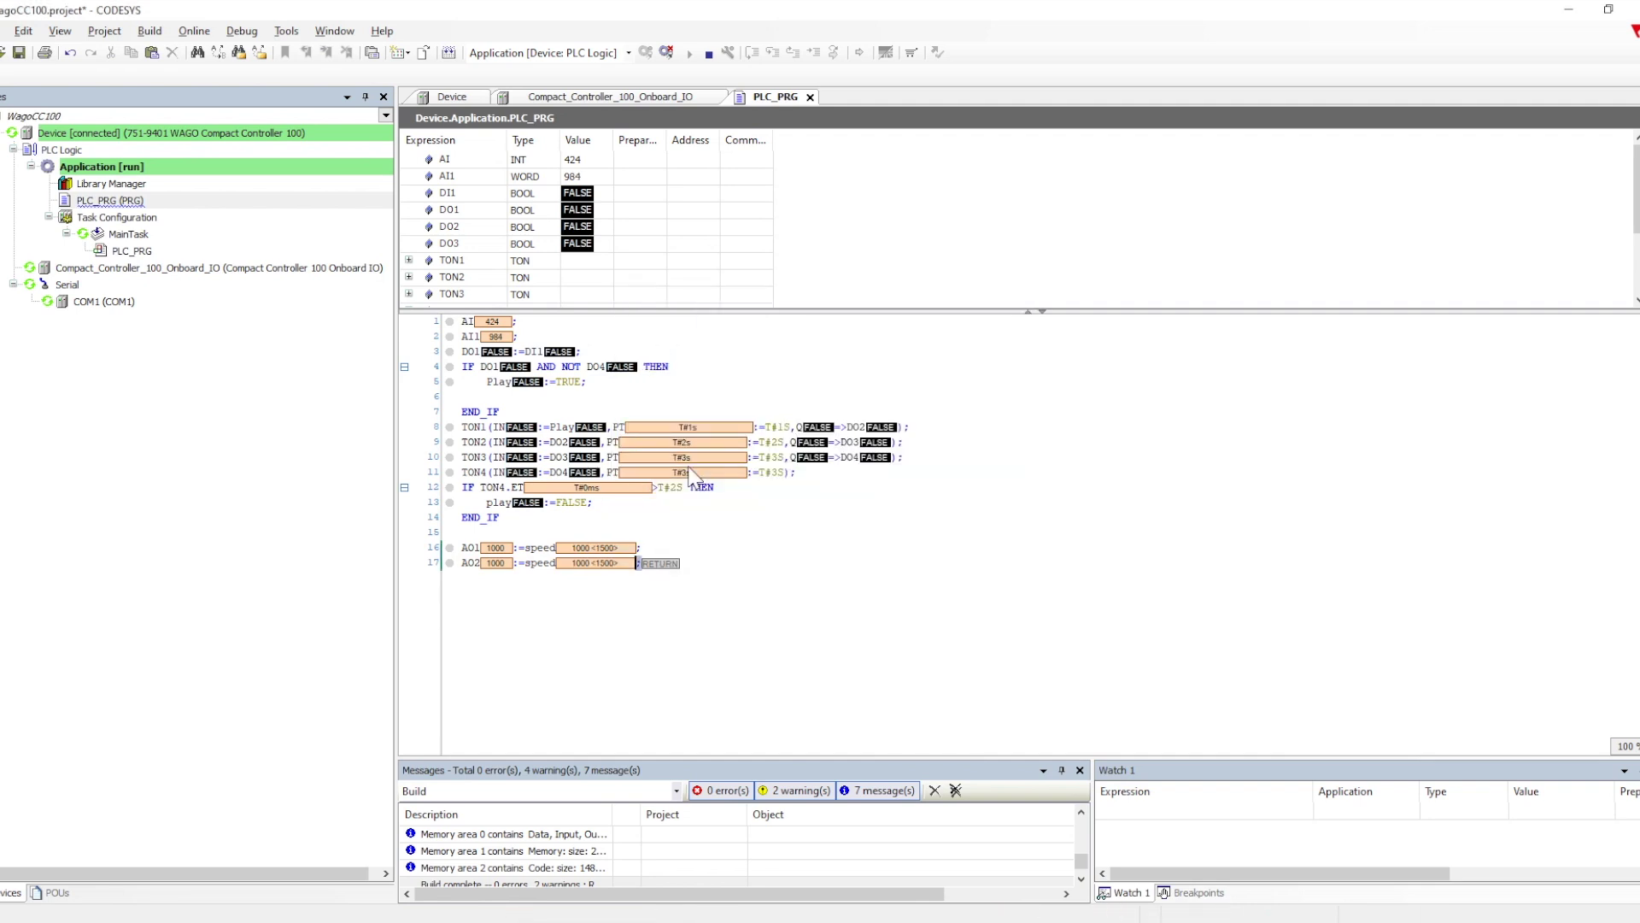
pyautogui.hotkey('ctrl', 'F7')
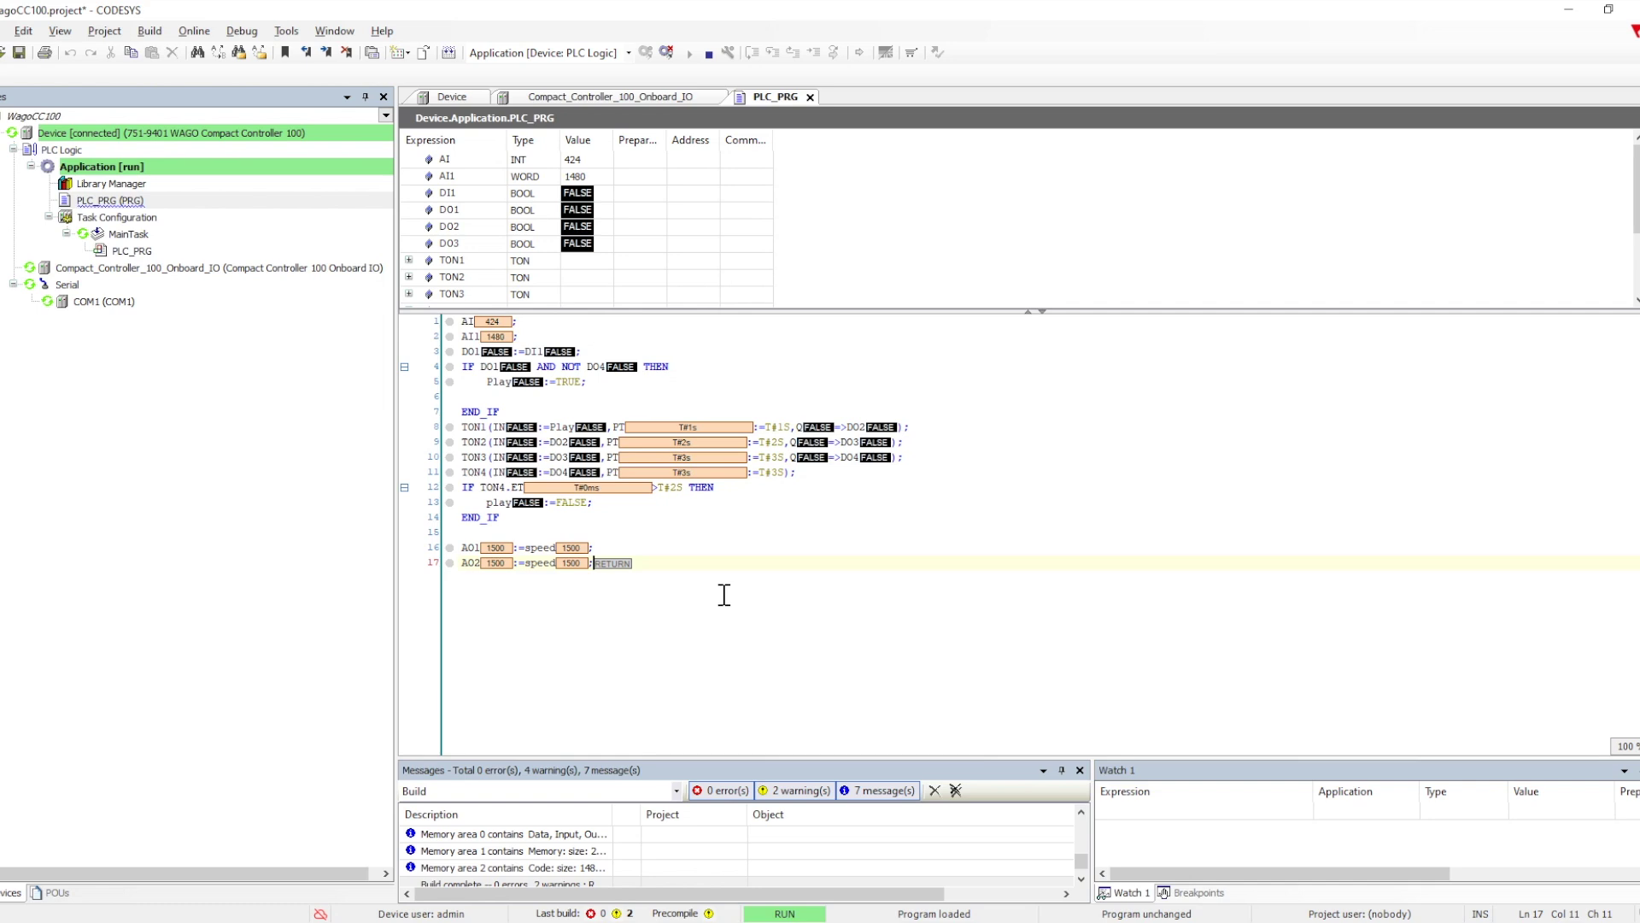
pyautogui.click(596, 97)
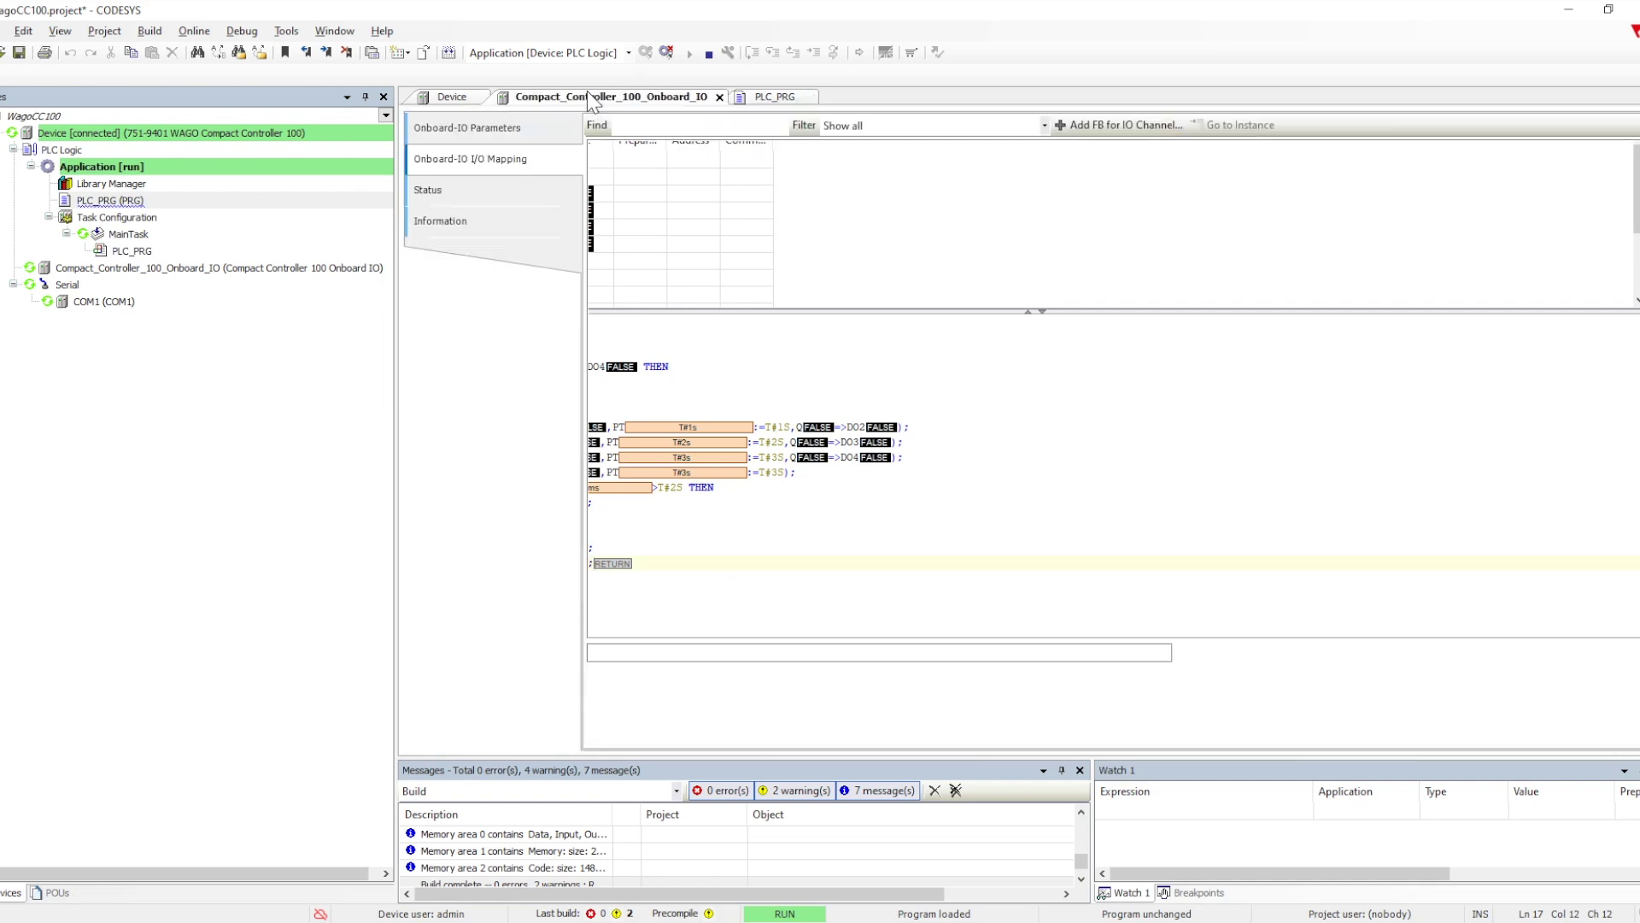